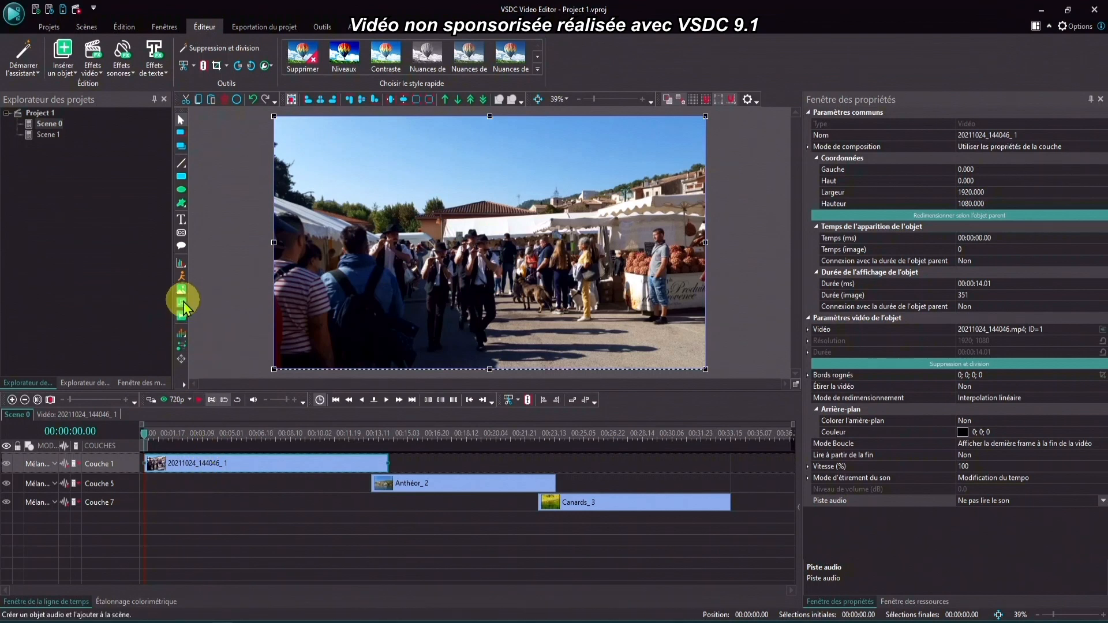
# Open Scene 1 and examine the transitions between its three clips on the single layer
pyautogui.doubleClick(46, 137)
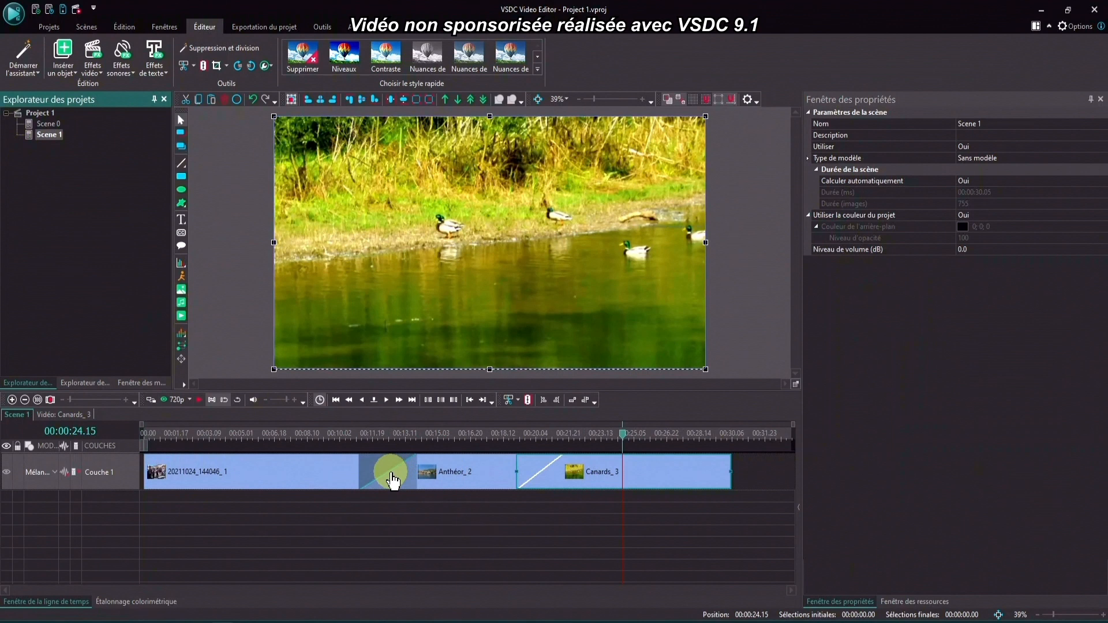
pyautogui.moveTo(392, 478)
pyautogui.click(91, 72)
pyautogui.click(353, 500)
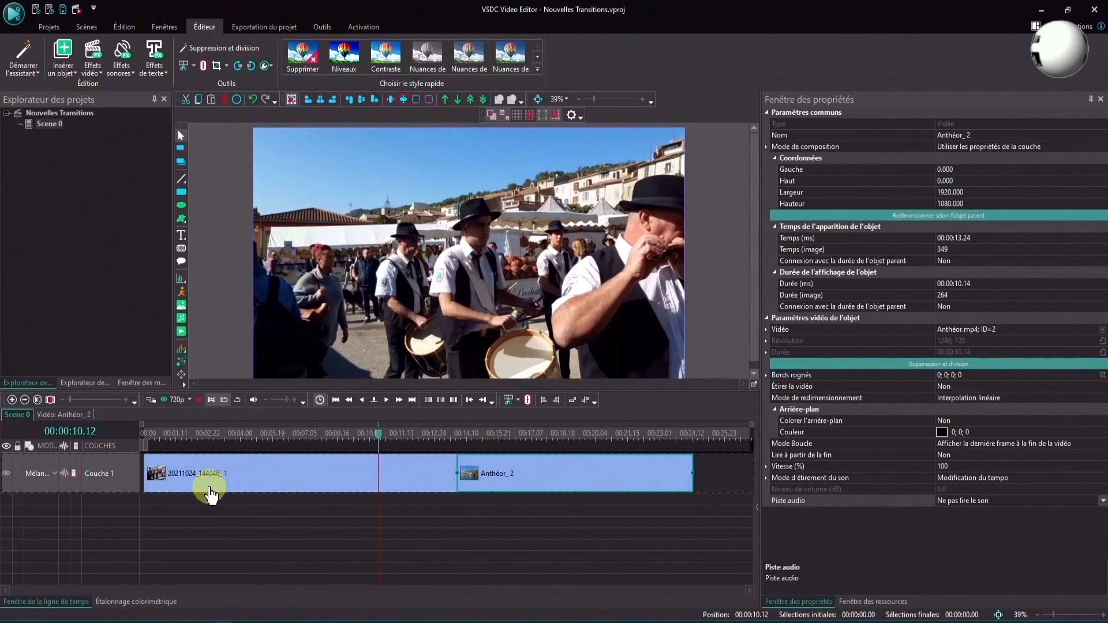
# Shift the first video clip about 00:00:01.18 later so its end overlaps the start of the Anthéor clip as a transition
pyautogui.moveTo(503, 482)
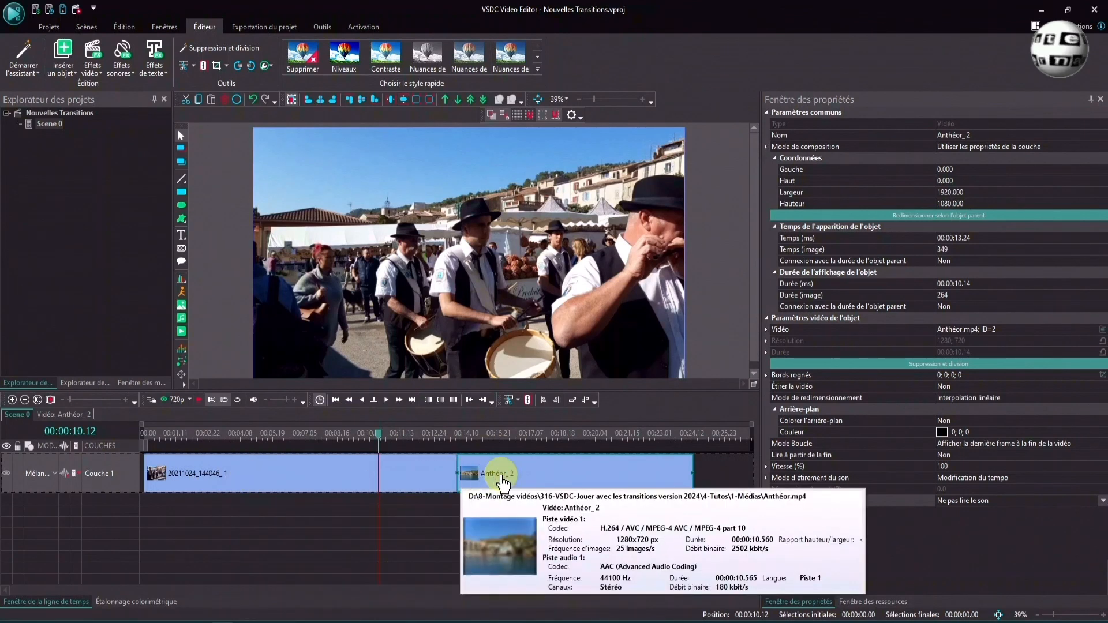
pyautogui.click(1004, 502)
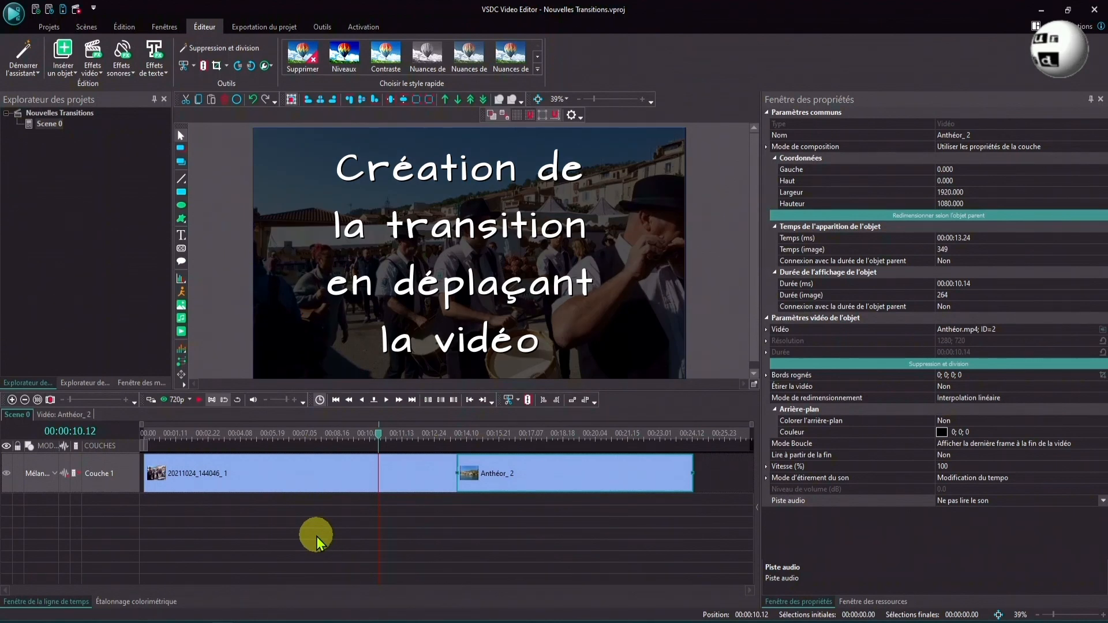
pyautogui.click(390, 478)
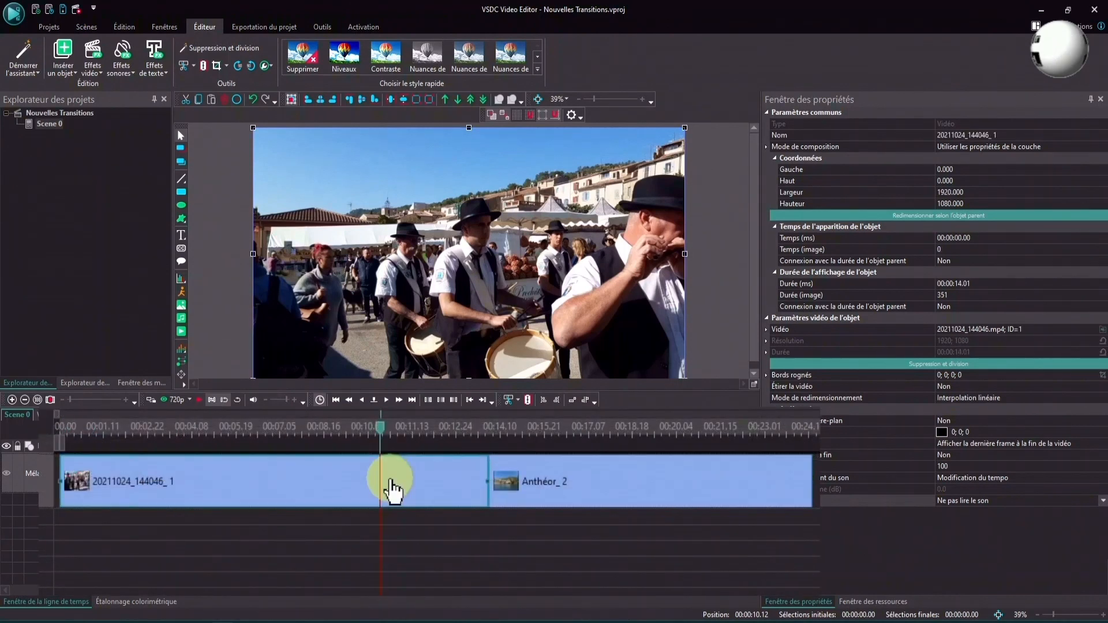
pyautogui.keyDown('alt'); pyautogui.click(391, 481); pyautogui.keyUp('alt')
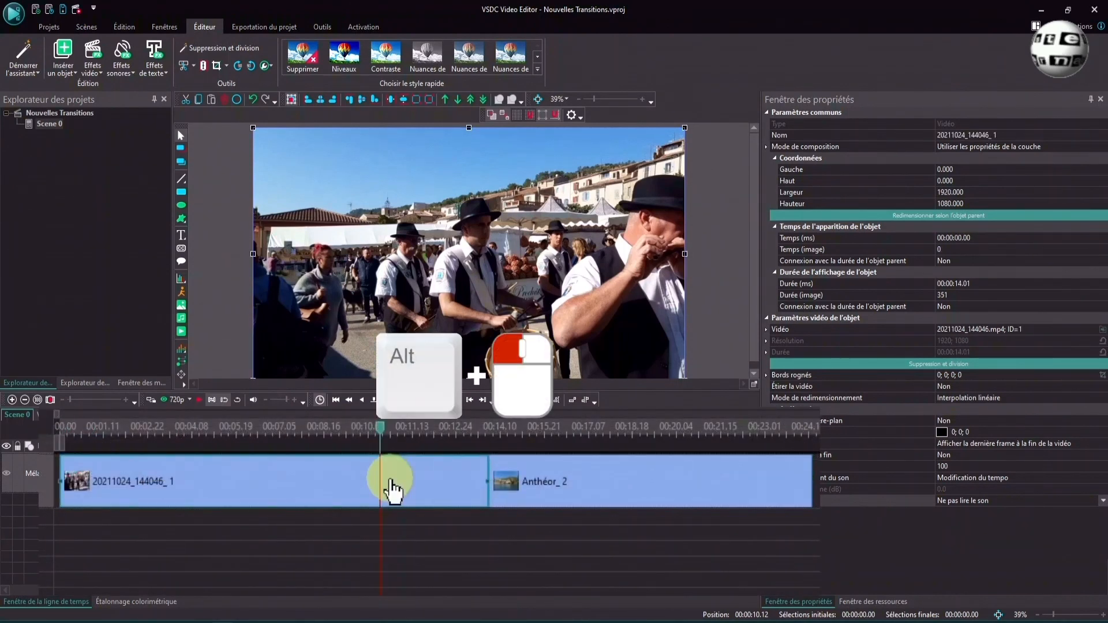
pyautogui.moveTo(392, 490); pyautogui.dragTo(446, 508)
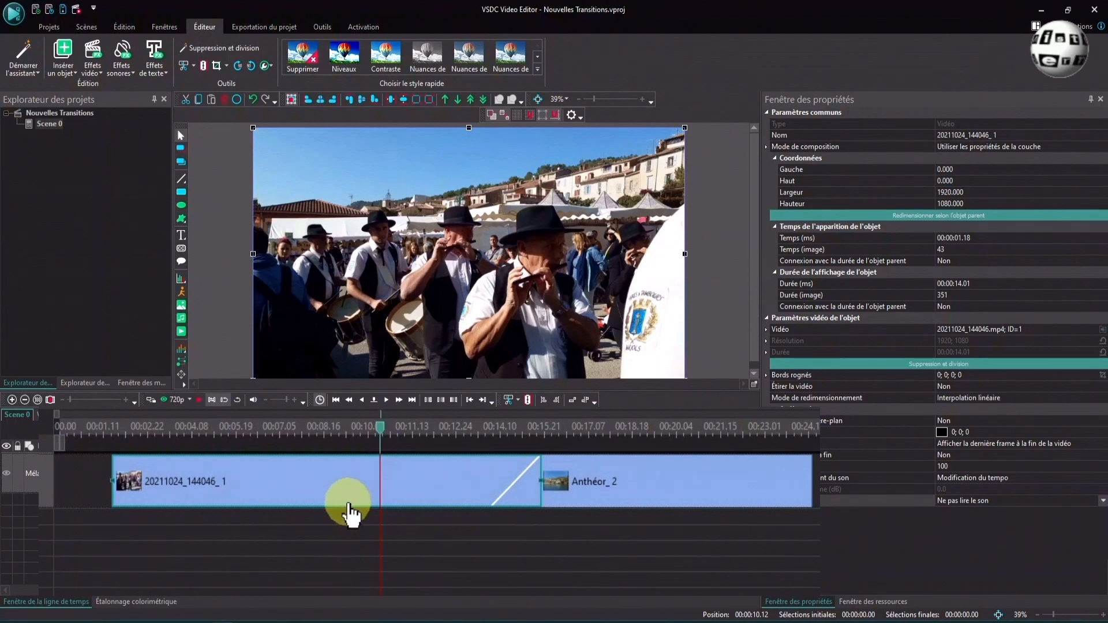
# Move the Anthéor clip earlier to about 00:00:12.08 over the first clip, and display the basic effects window to check both clips' transition properties
pyautogui.moveTo(694, 478)
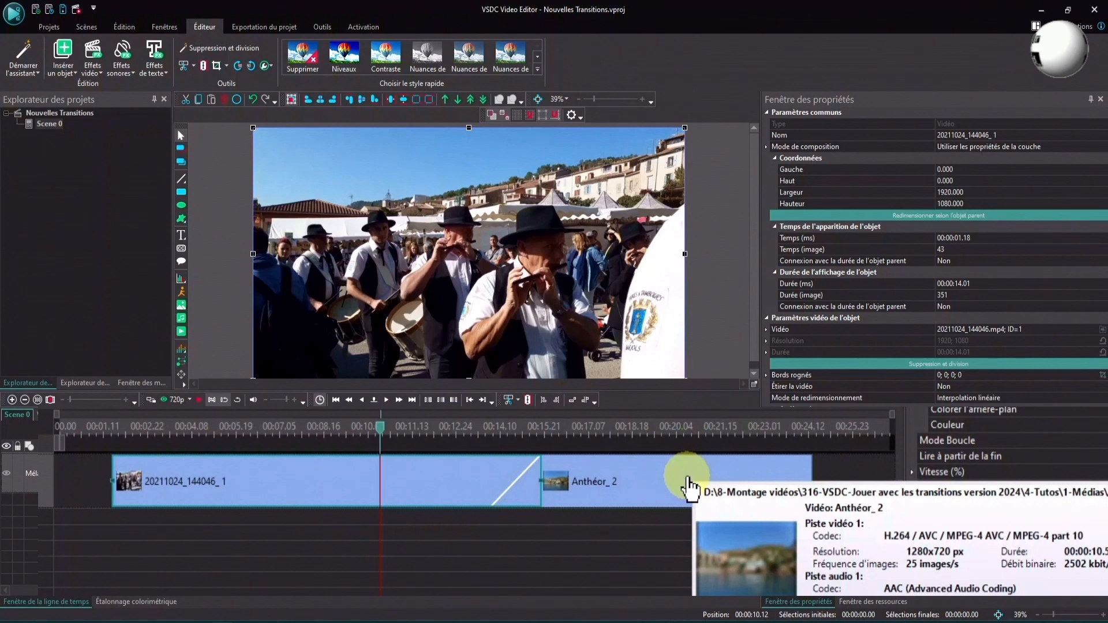
pyautogui.moveTo(689, 488); pyautogui.dragTo(554, 494)
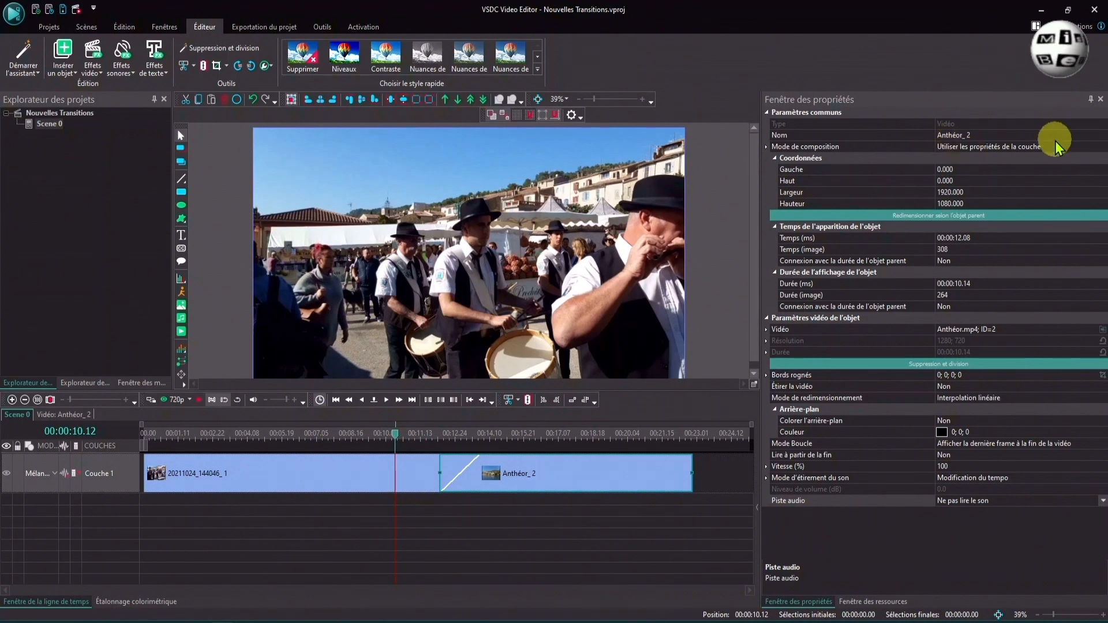
pyautogui.click(164, 27)
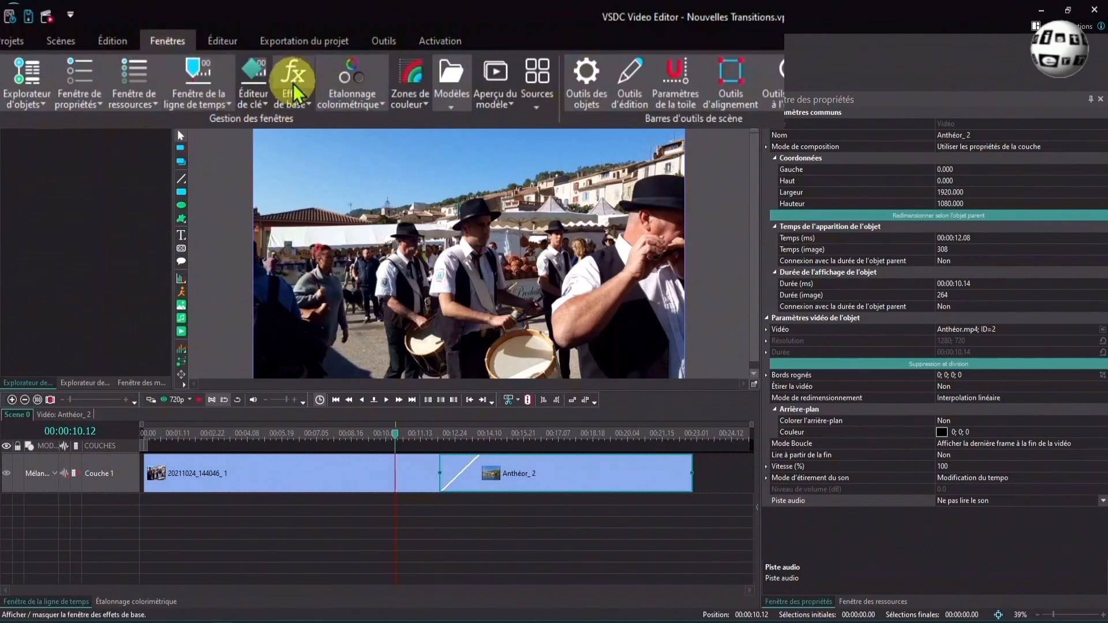
pyautogui.click(257, 63)
pyautogui.click(312, 470)
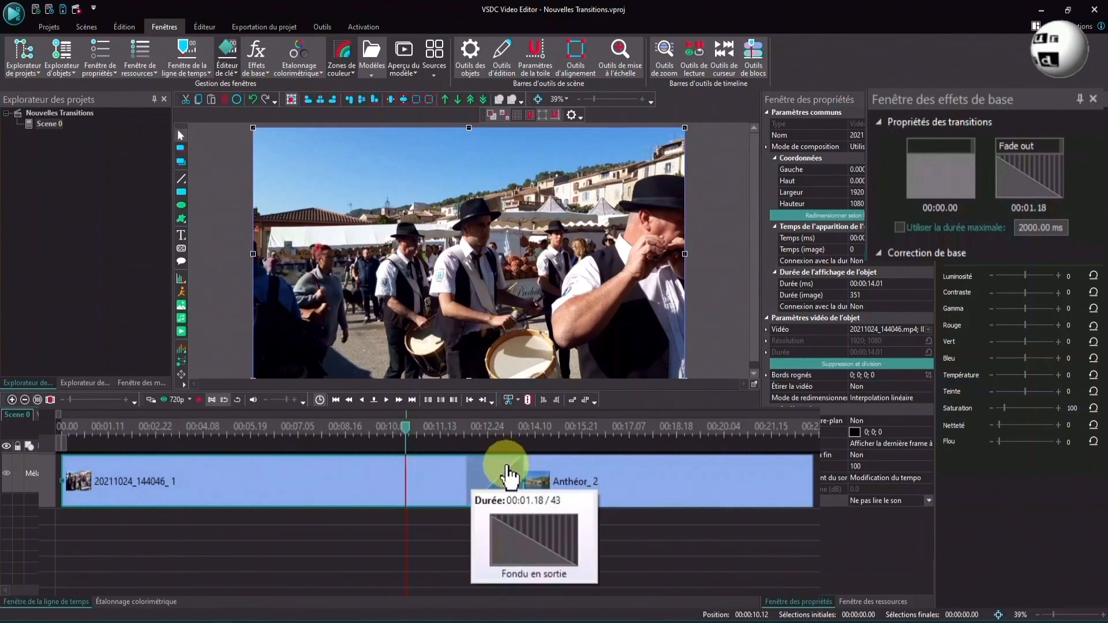
pyautogui.click(667, 490)
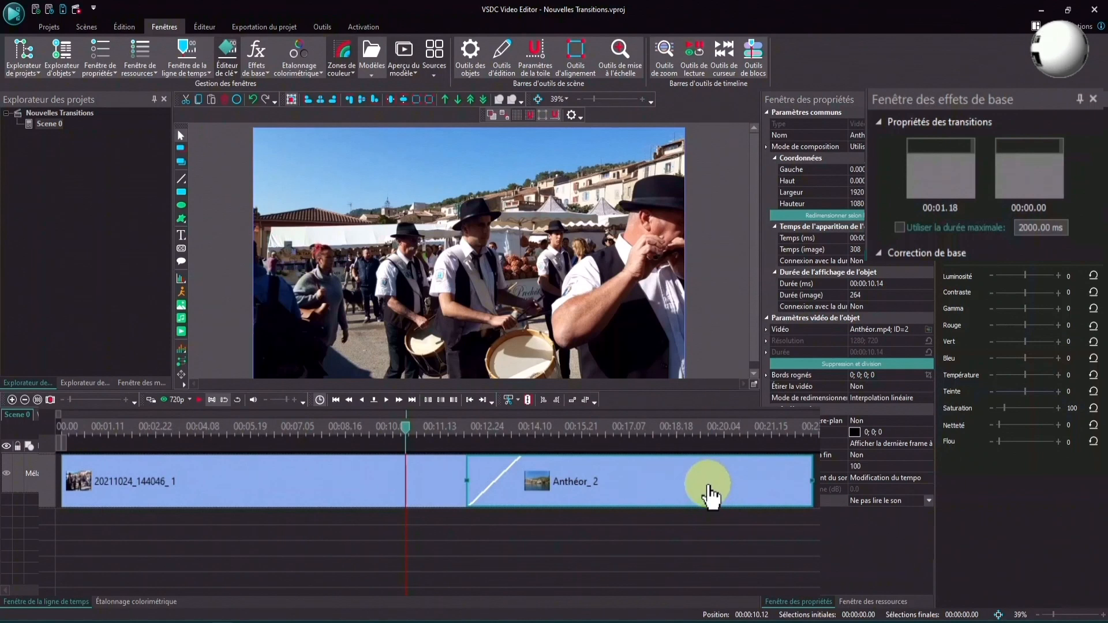
# Move the Anthéor clip to lengthen the overlap to about 4 seconds, and move it back to shorten the overlap to about 00:01.02
pyautogui.moveTo(711, 493); pyautogui.dragTo(662, 495)
pyautogui.click(343, 504)
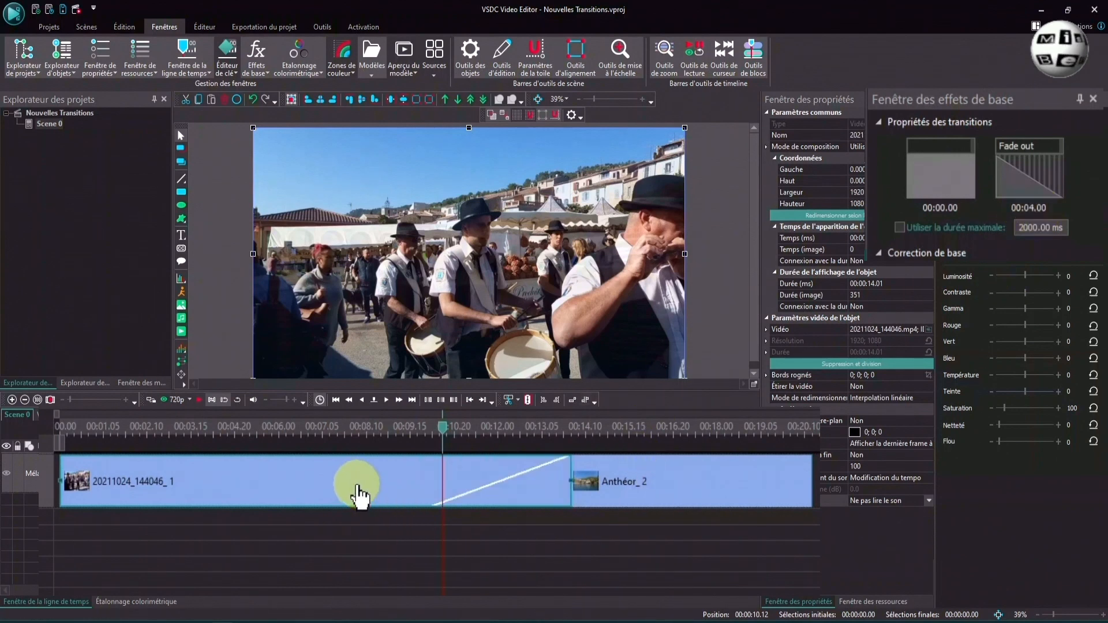
pyautogui.click(624, 495)
pyautogui.moveTo(721, 489); pyautogui.dragTo(770, 498)
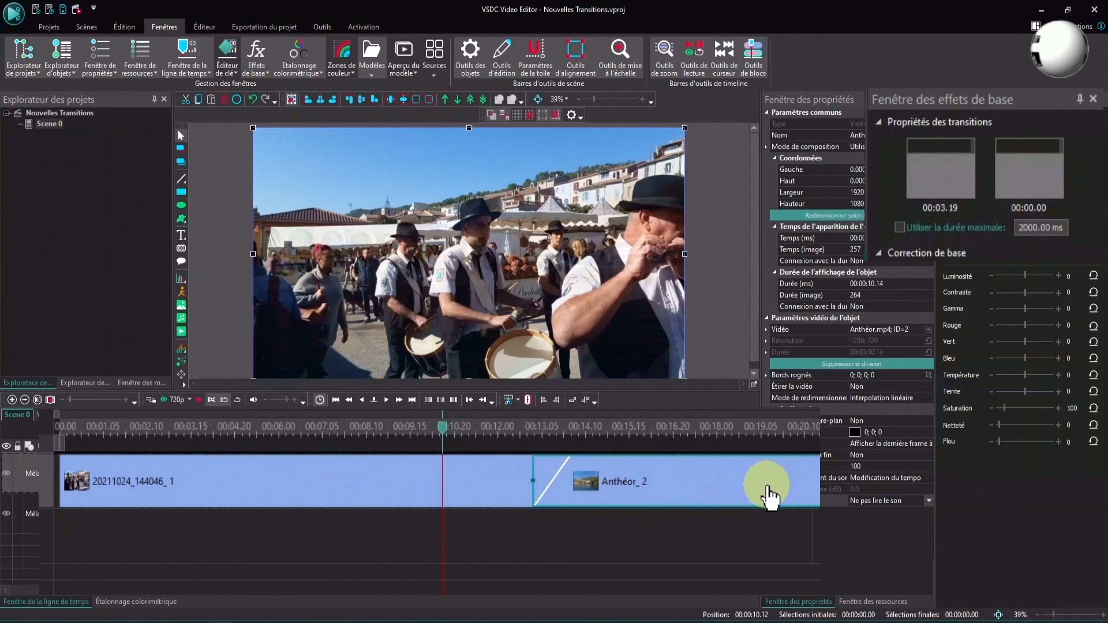
pyautogui.click(366, 505)
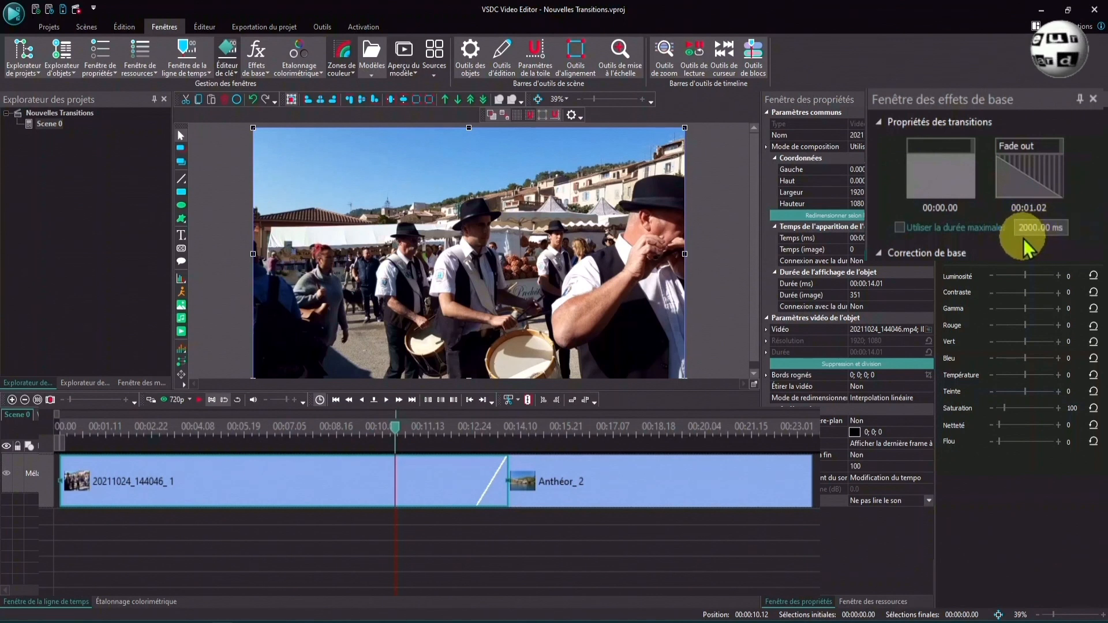
# Enable the 2000 ms maximum transition duration and move the Anthéor clip further over the first clip to reach a 2-second overlap
pyautogui.click(899, 229)
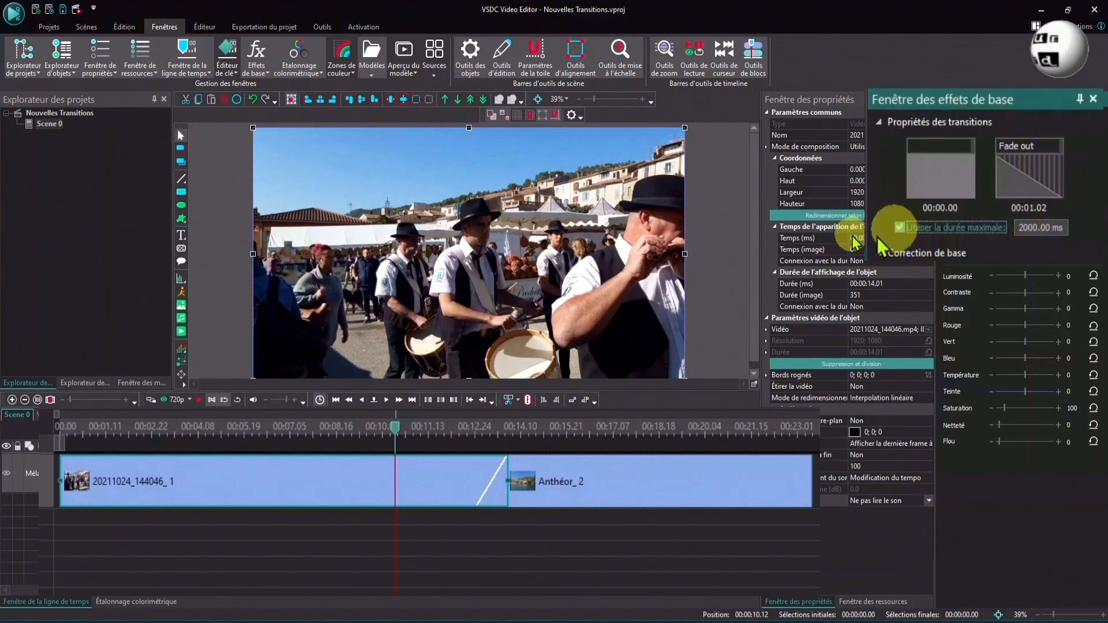
pyautogui.click(657, 485)
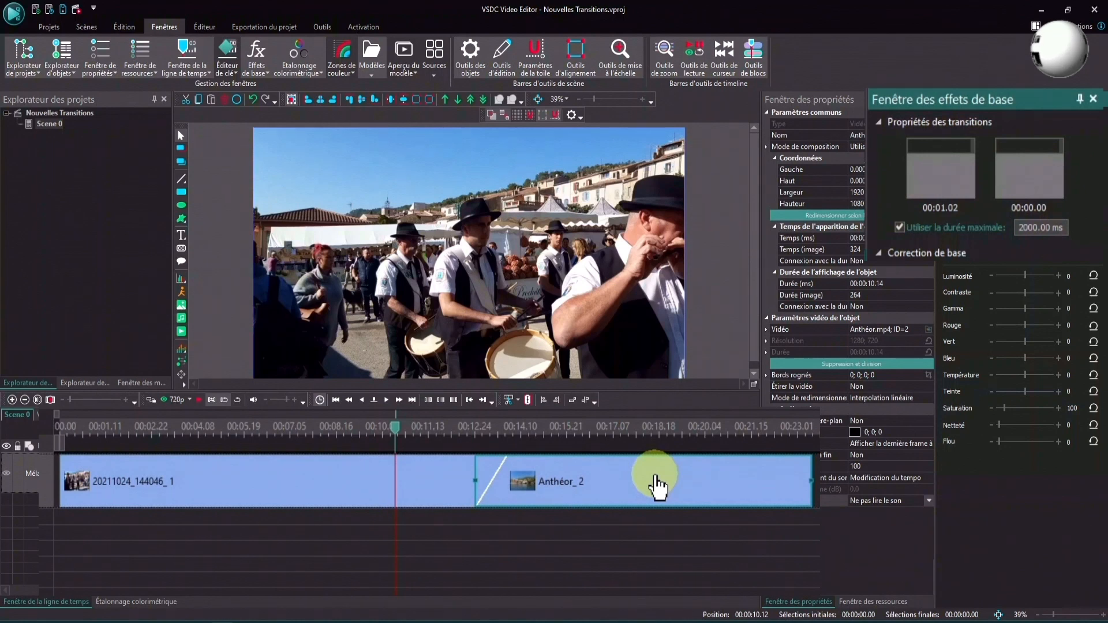
pyautogui.moveTo(656, 479); pyautogui.dragTo(549, 482)
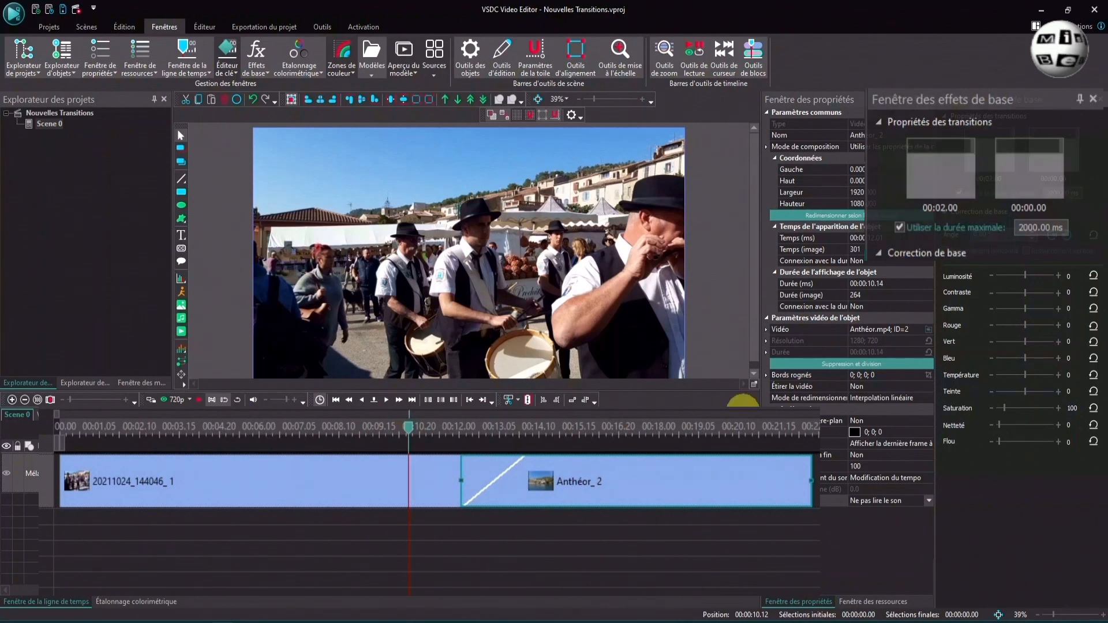
pyautogui.click(303, 487)
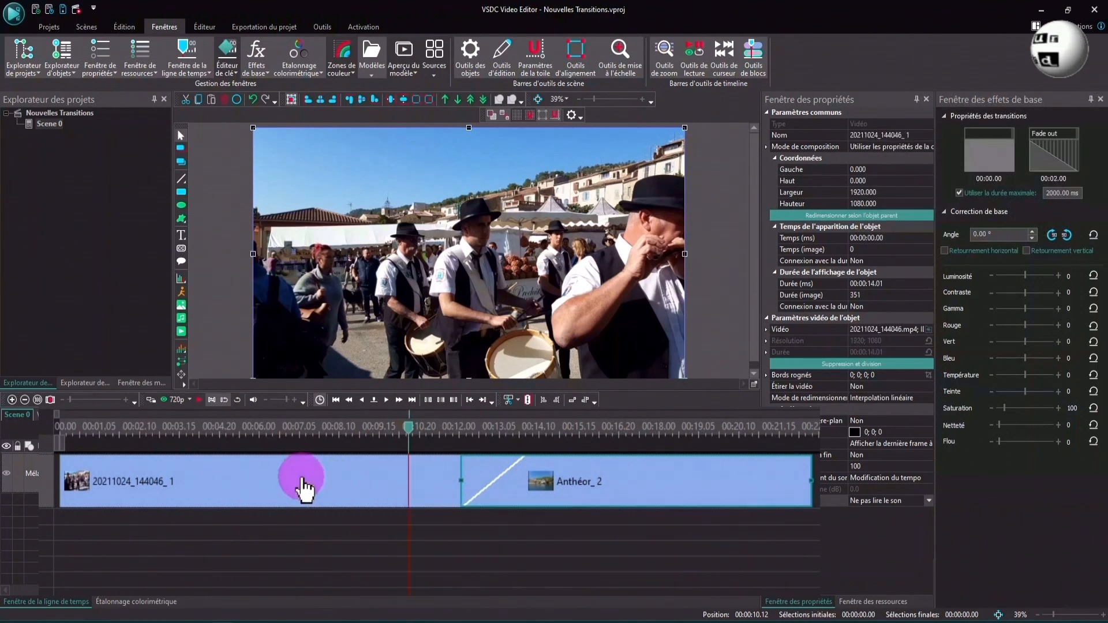
# Look inside the first clip's own timeline, return to Scene 0, and open the transition between the two clips
pyautogui.doubleClick(303, 488)
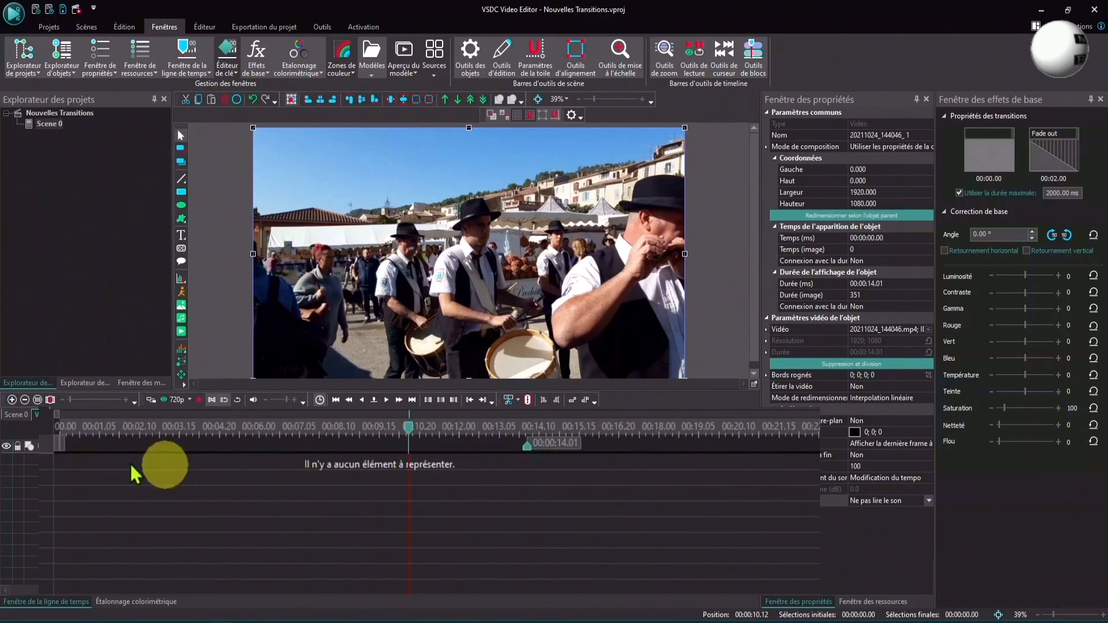
pyautogui.click(15, 415)
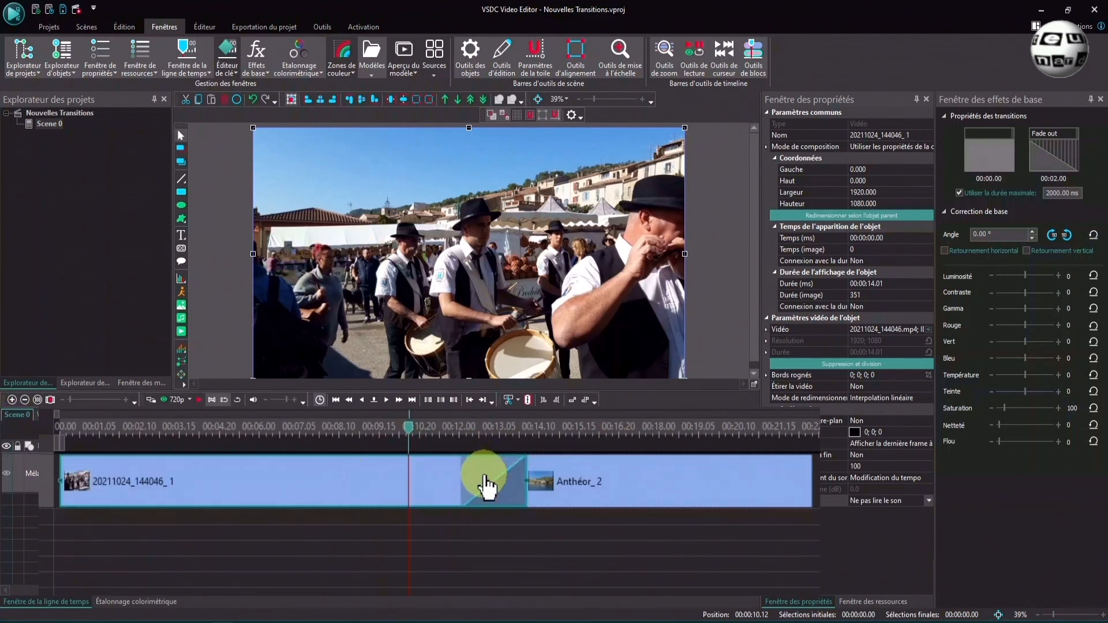
pyautogui.doubleClick(487, 484)
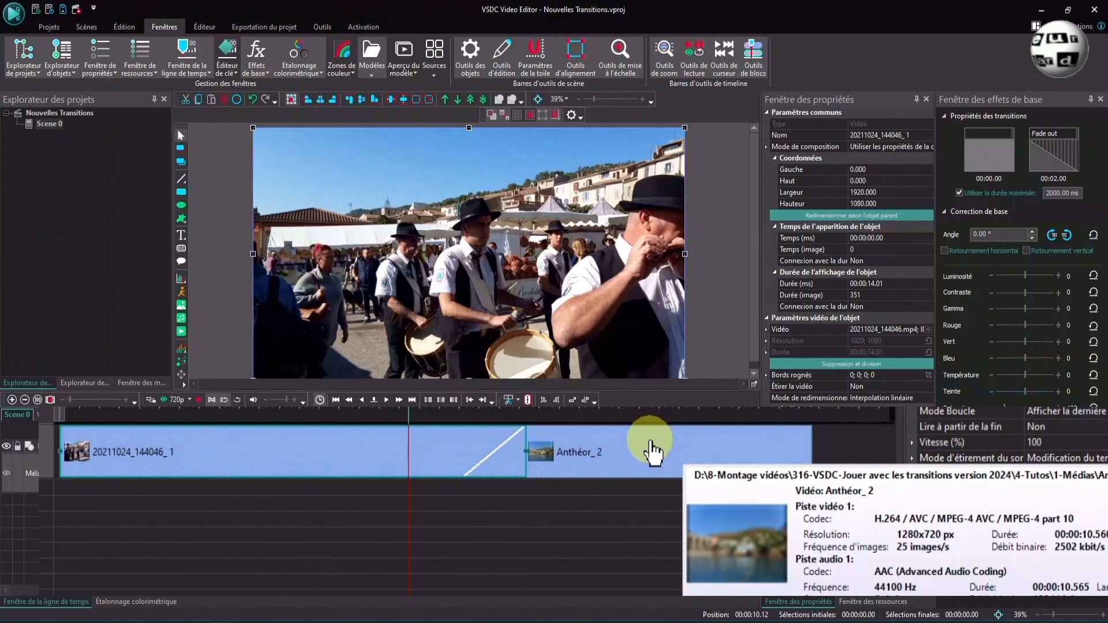
# Move the Anthéor clip back to the end of the first clip, and stretch the first clip's end over it to a 00:00:16.01 duration
pyautogui.moveTo(606, 448); pyautogui.dragTo(675, 458)
pyautogui.click(306, 456)
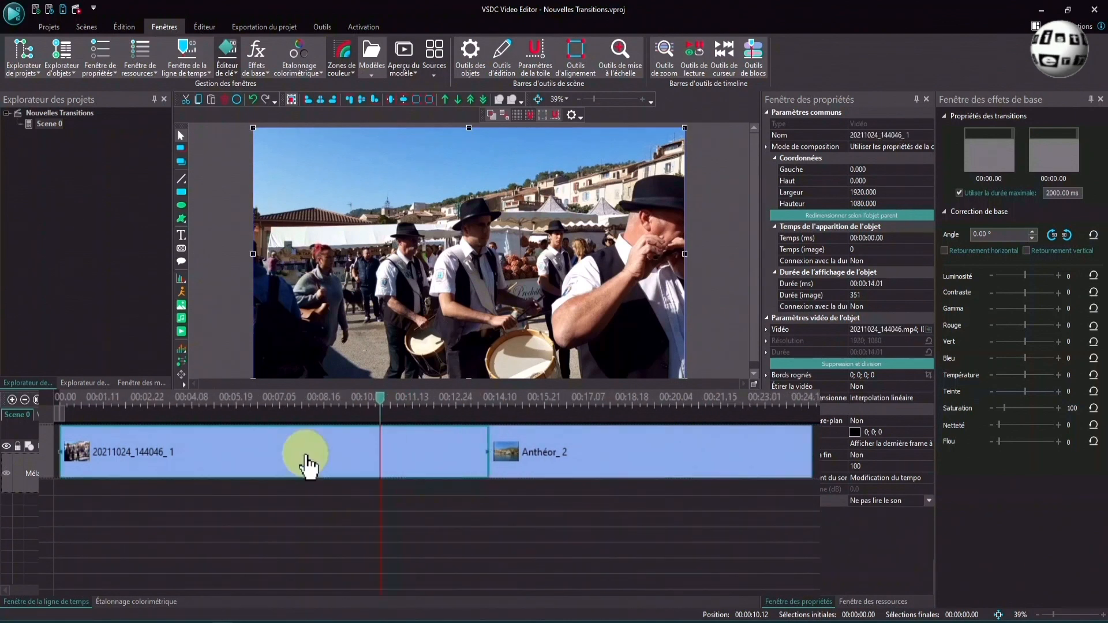
pyautogui.press('alt')
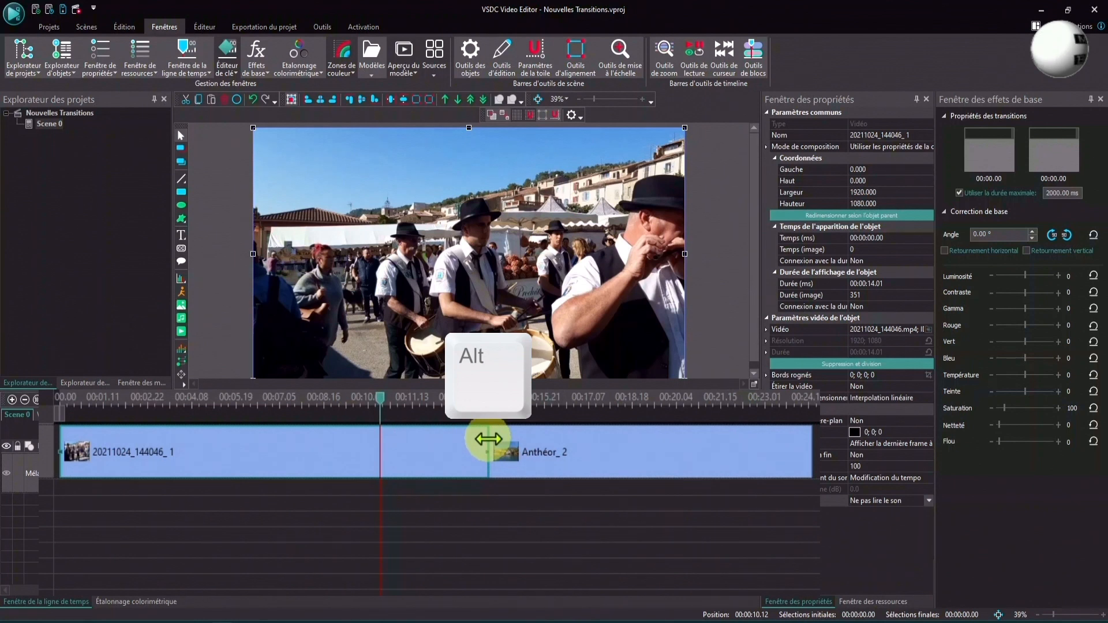
pyautogui.moveTo(489, 440); pyautogui.dragTo(561, 460)
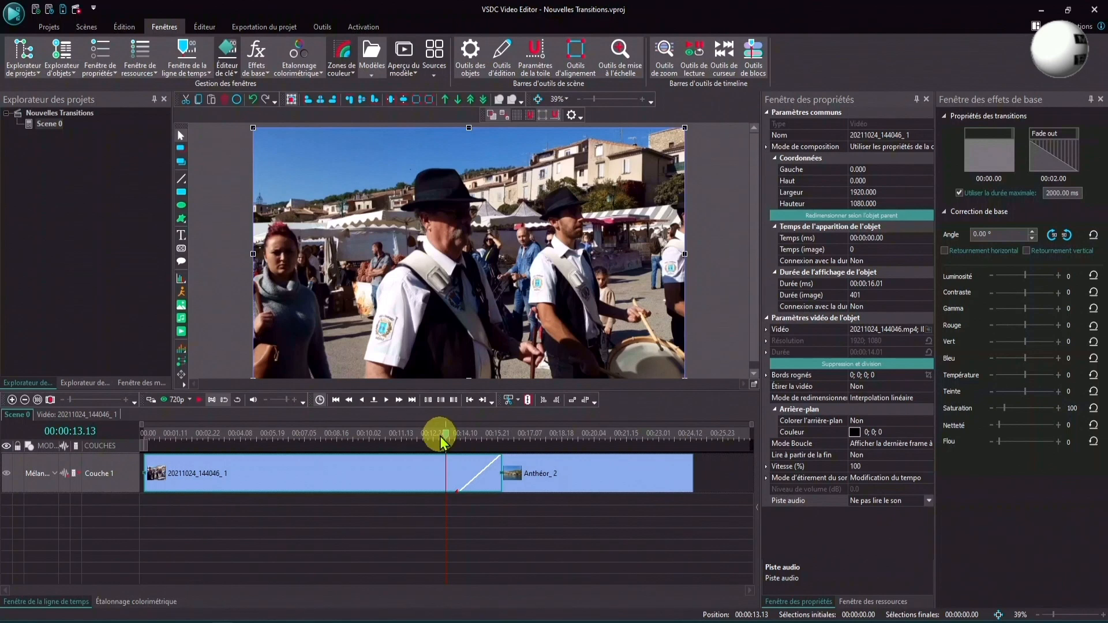
# Preview the stretched transition from 00:00:13.13 and inspect its frames up to about 00:00:14.14
pyautogui.click(199, 399)
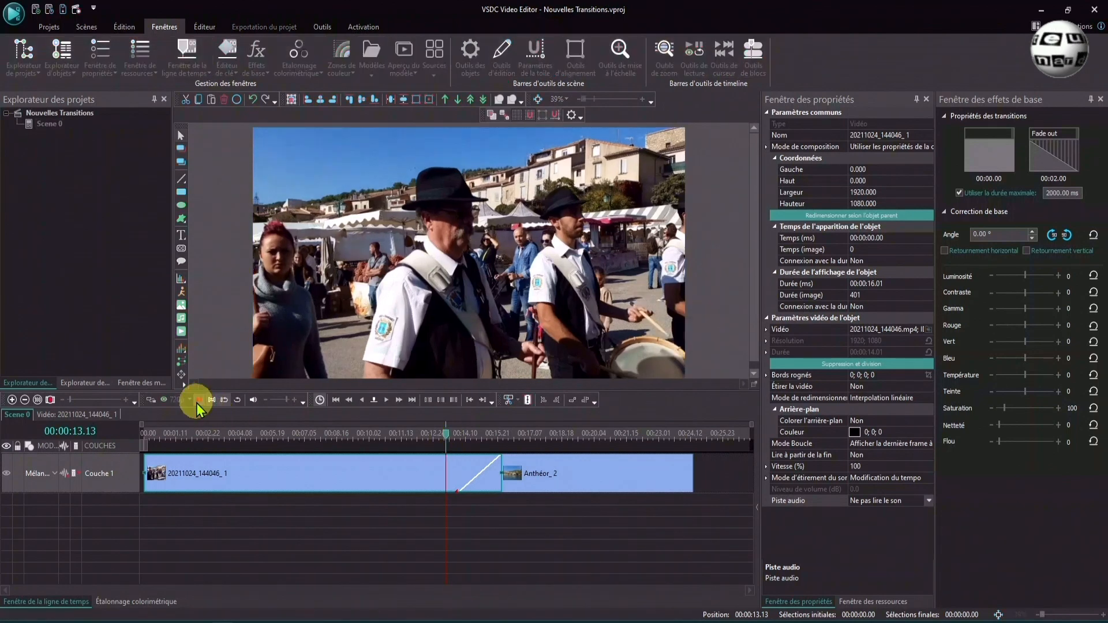
pyautogui.click(198, 400)
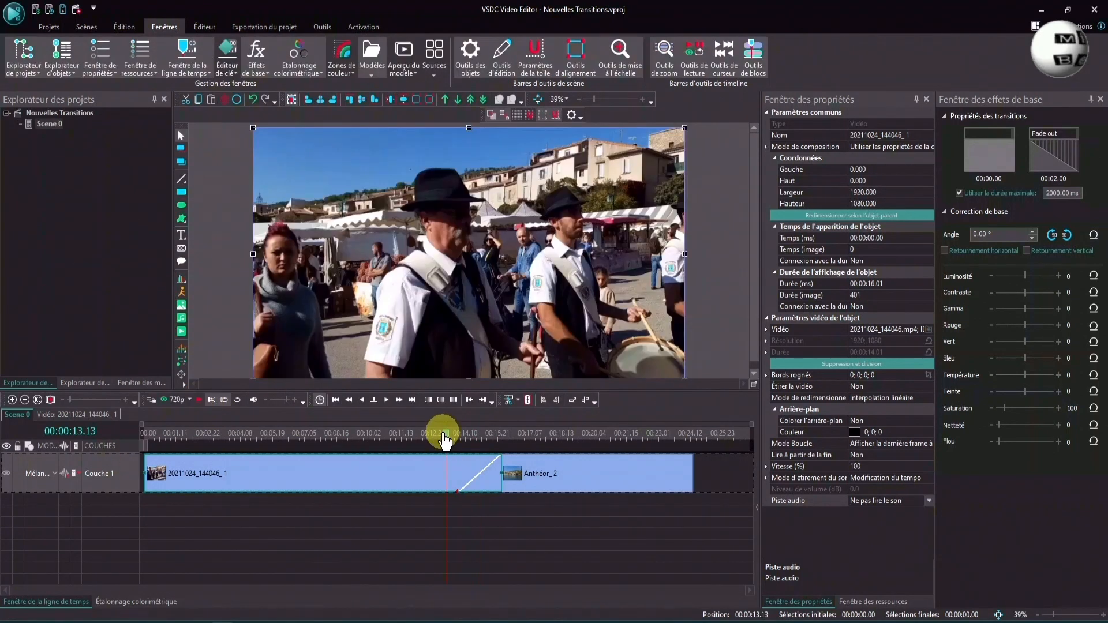
pyautogui.click(463, 436)
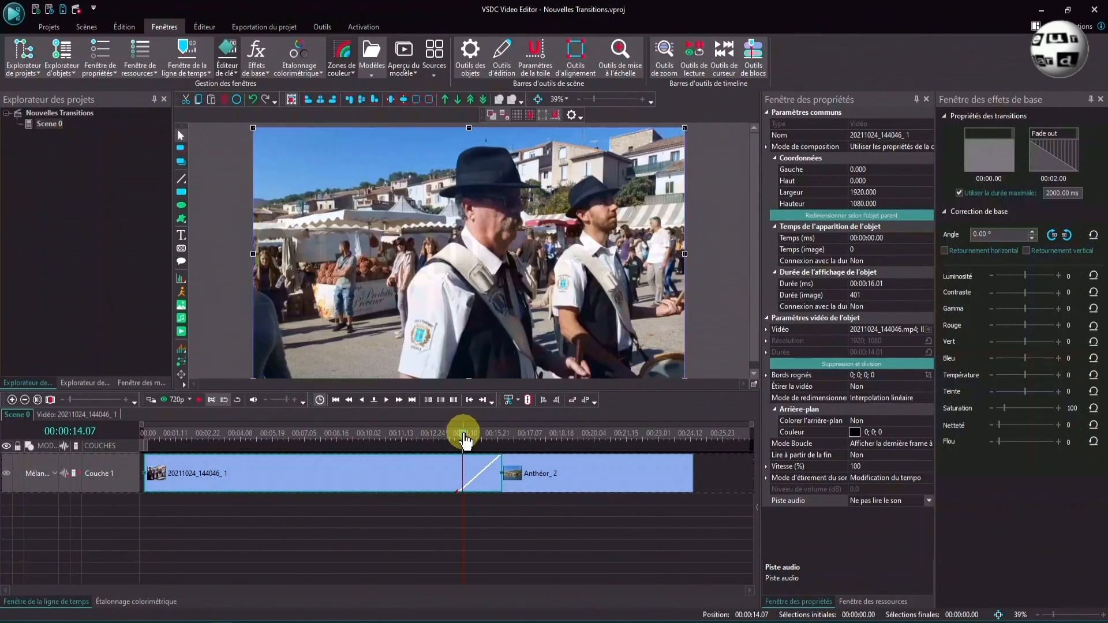
pyautogui.moveTo(463, 434); pyautogui.dragTo(469, 435)
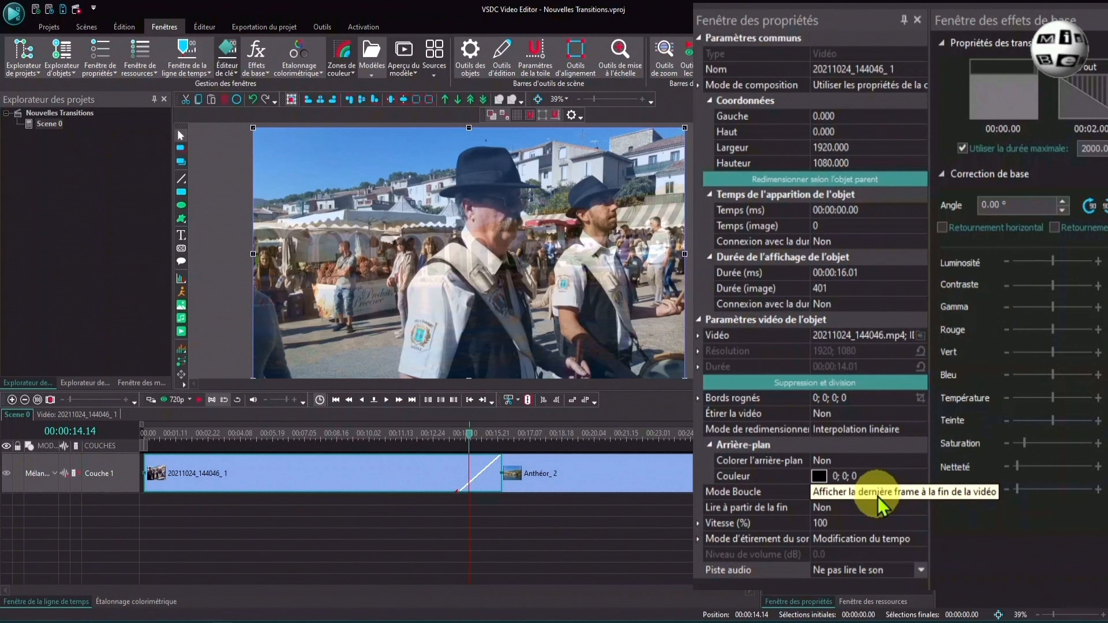
# Set the first clip's loop mode (Mode Boucle) to "Lire la vidéo entière"
pyautogui.click(924, 501)
pyautogui.click(923, 502)
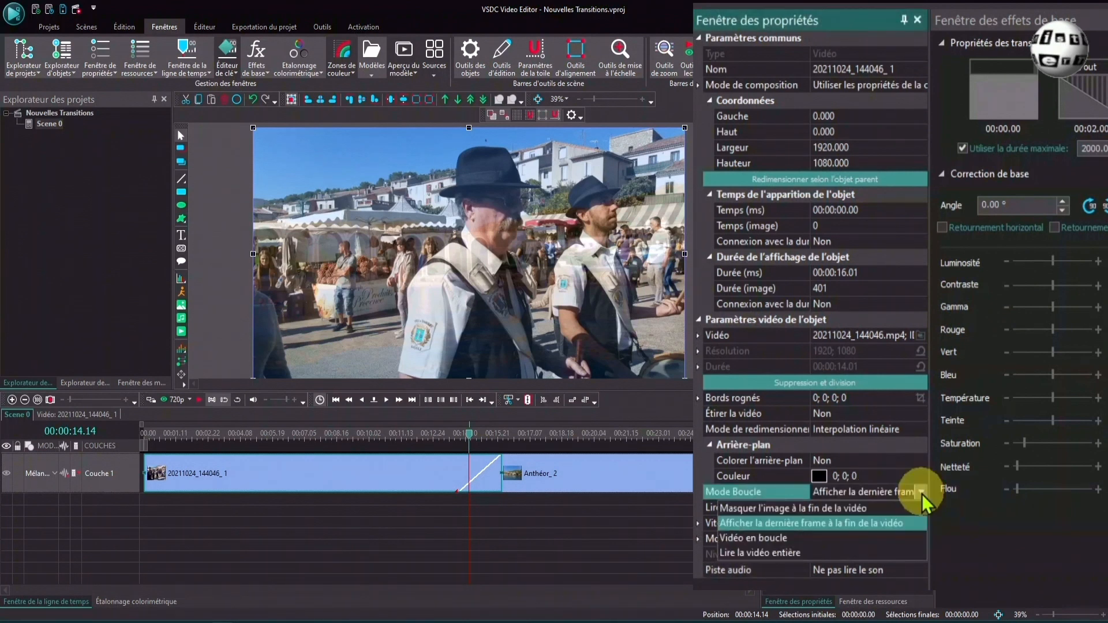
pyautogui.click(732, 554)
# Preview the transition with the new loop mode from about 00:00:13.12
pyautogui.click(445, 434)
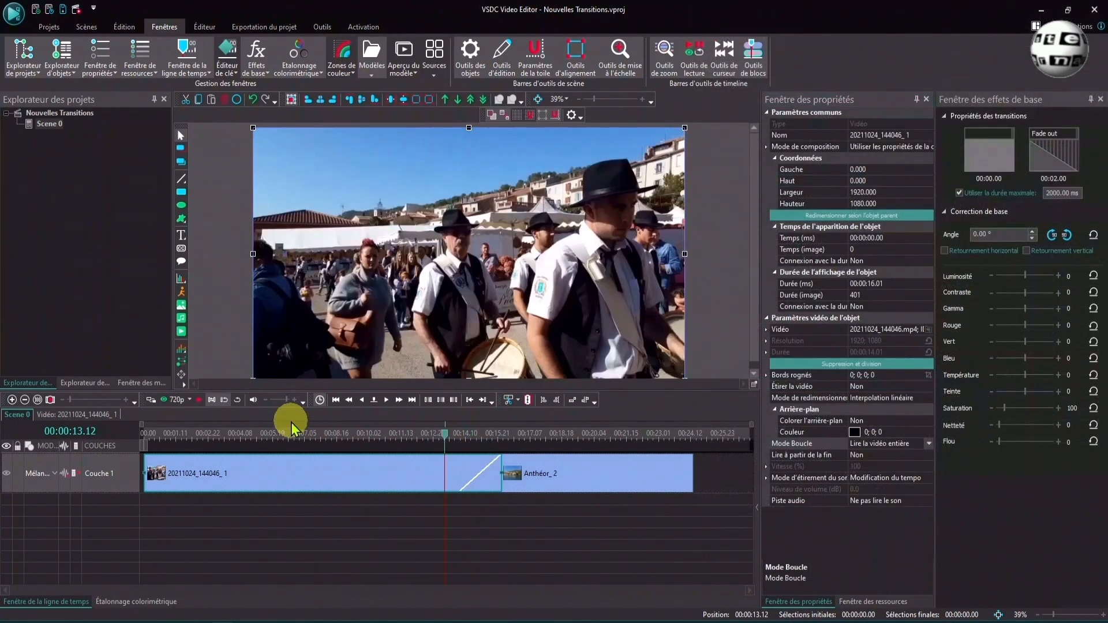
pyautogui.click(199, 401)
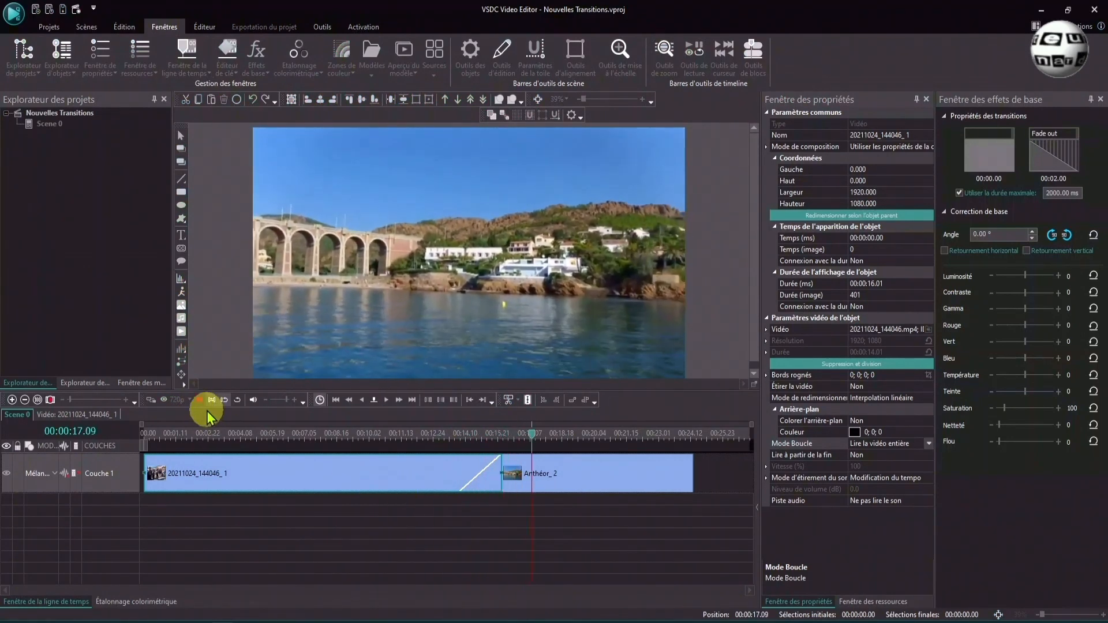
pyautogui.click(200, 400)
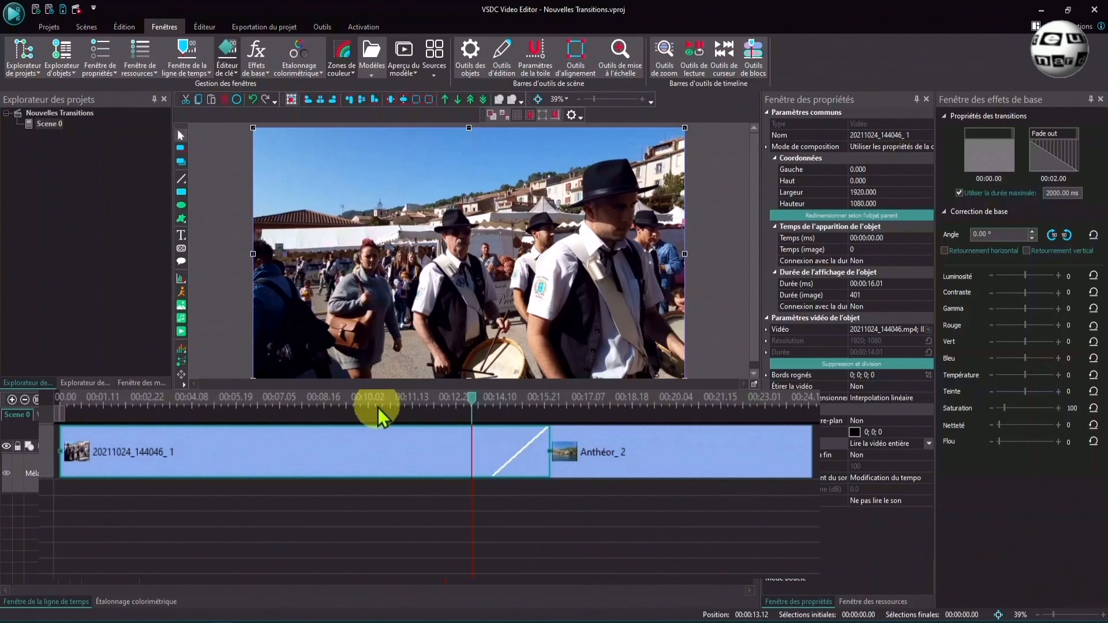
# Select the Anthéor clip and check its starting edge at the transition with the first clip
pyautogui.moveTo(718, 467)
pyautogui.moveTo(718, 467); pyautogui.dragTo(580, 462)
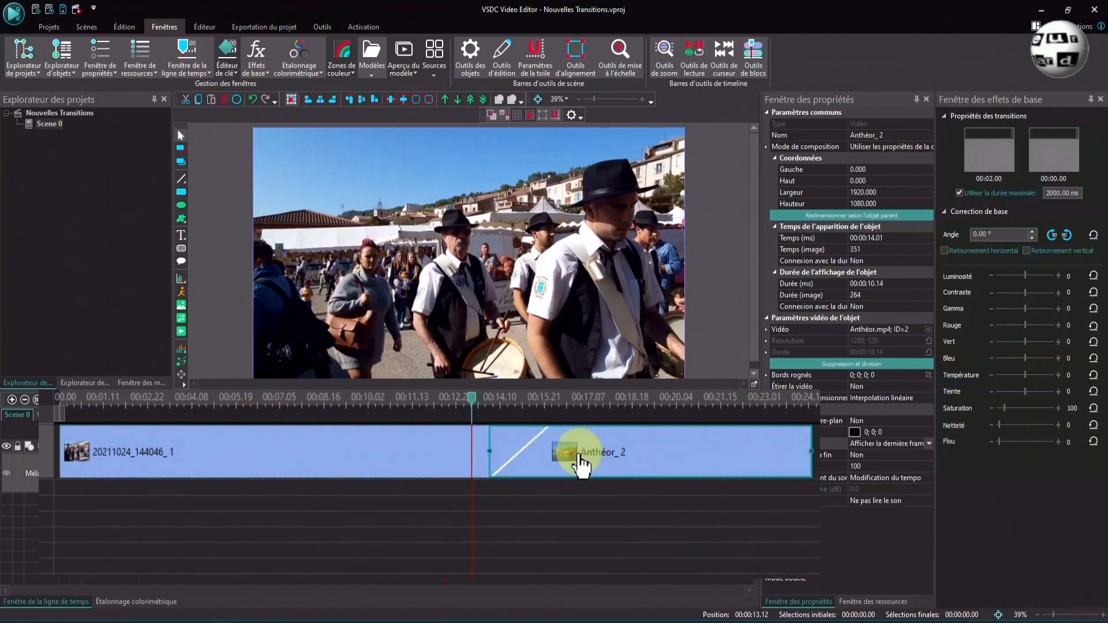
pyautogui.click(490, 442)
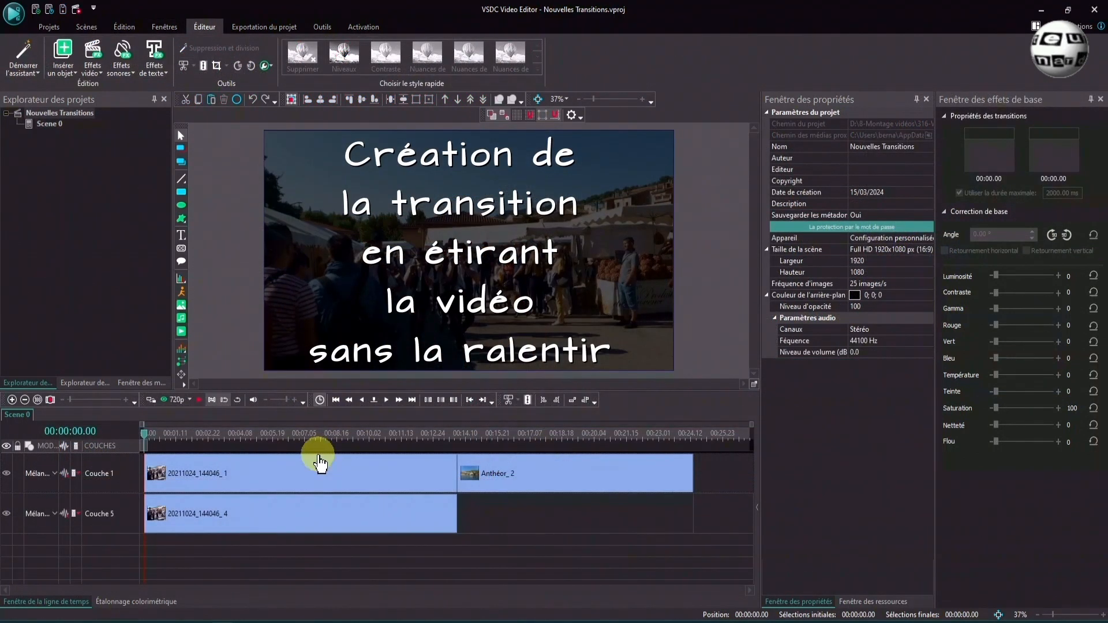
# With Couche 1 hidden, trim the Couche 5 clip's end at 00:00:12.13 and stretch that end back out to 00:00:14.01
pyautogui.moveTo(320, 462)
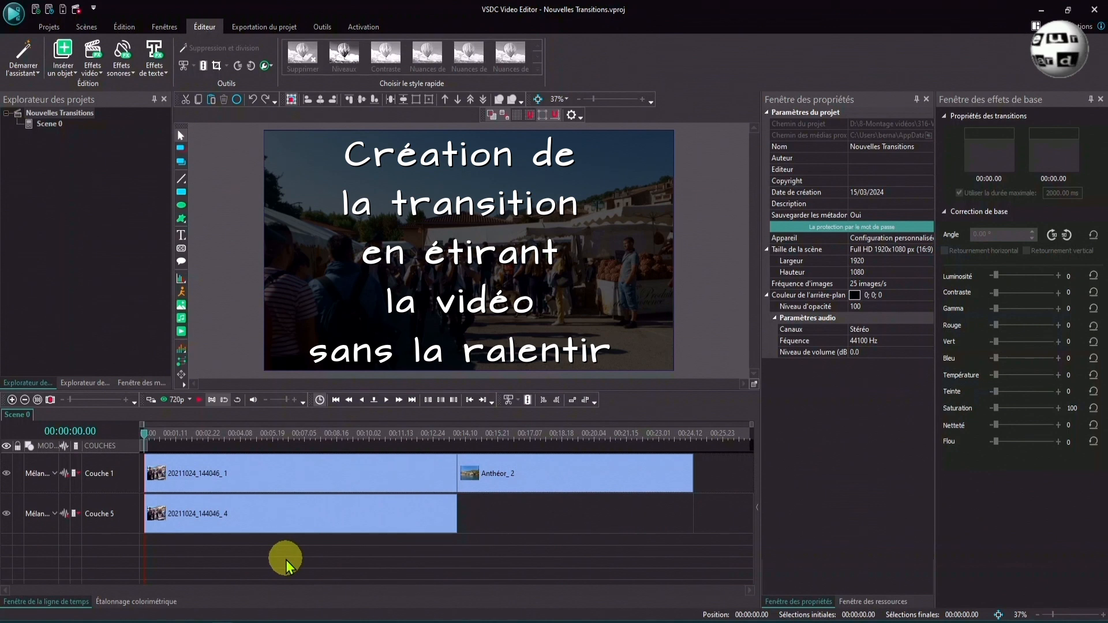
pyautogui.moveTo(452, 482)
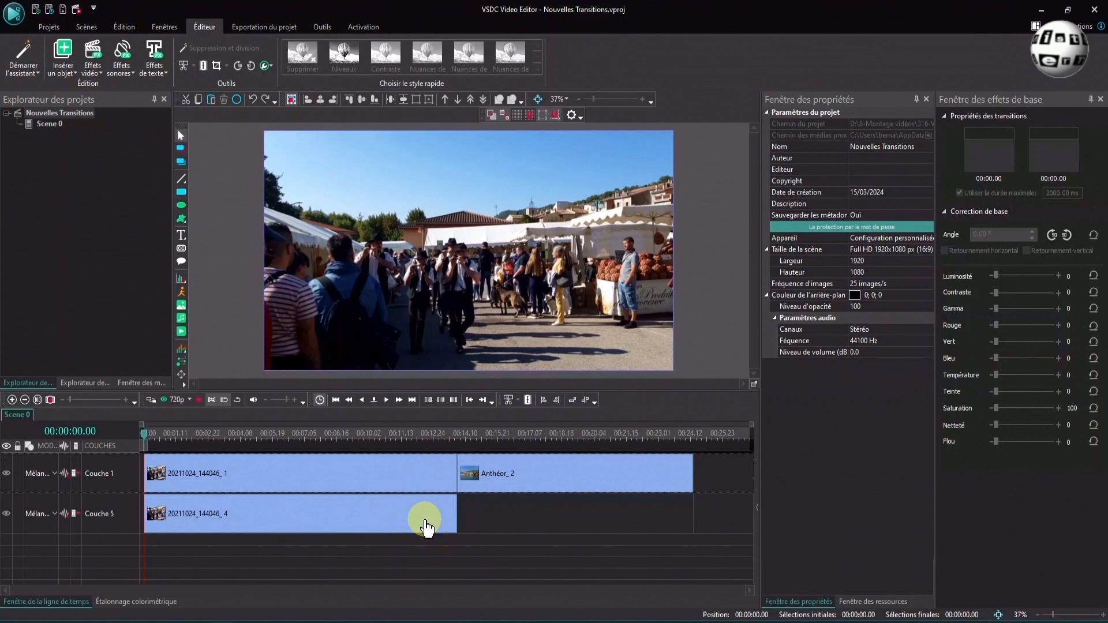
pyautogui.click(375, 514)
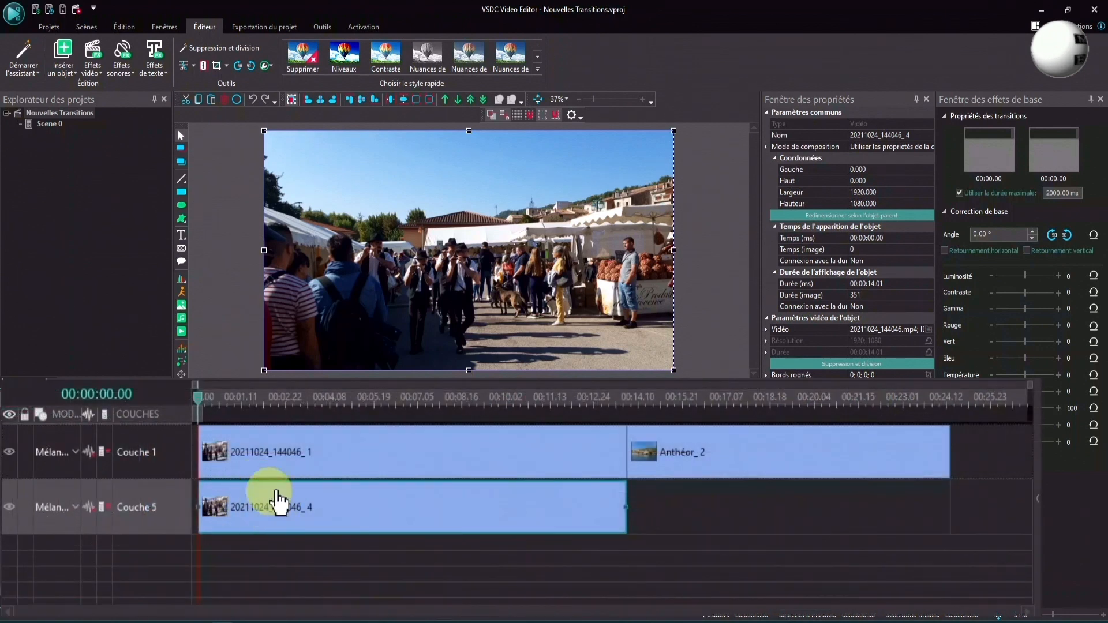
pyautogui.moveTo(381, 482)
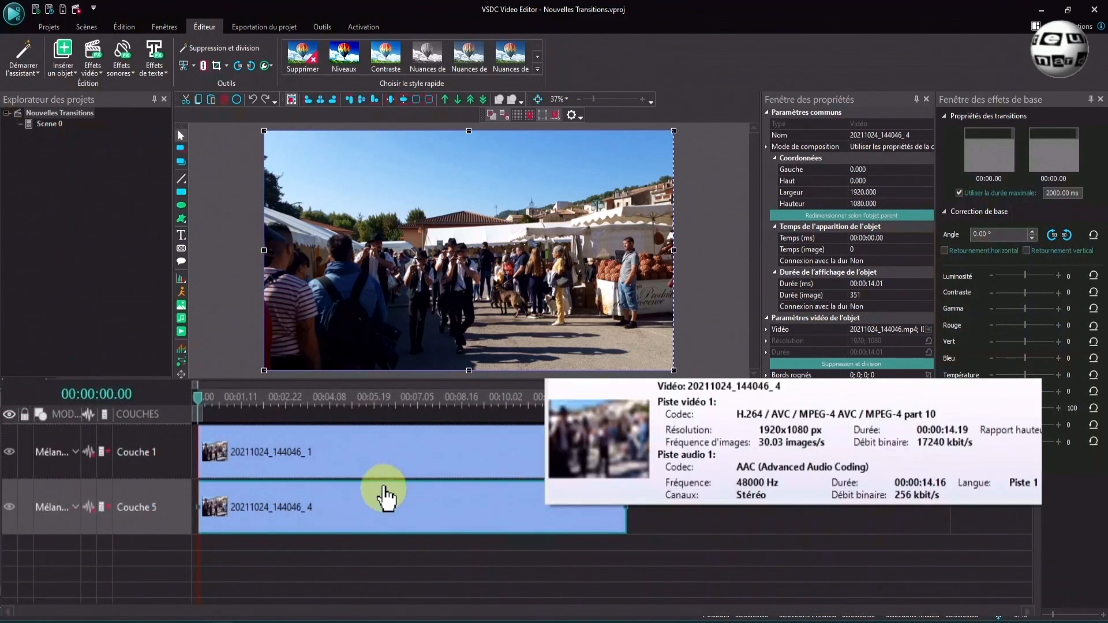
pyautogui.click(9, 454)
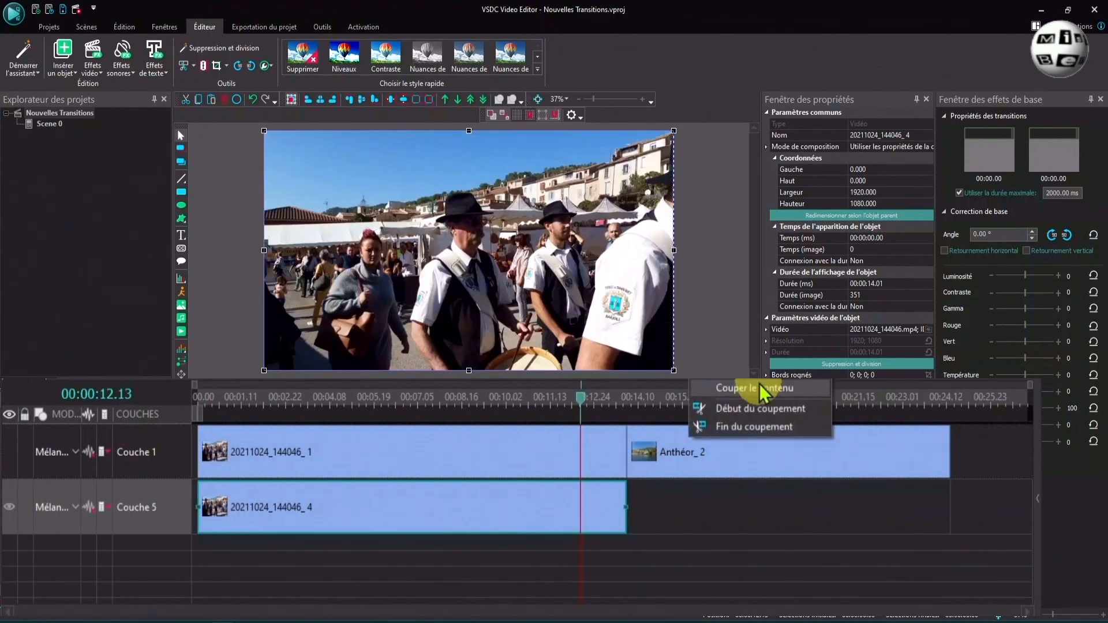
pyautogui.click(759, 428)
pyautogui.press('shift')
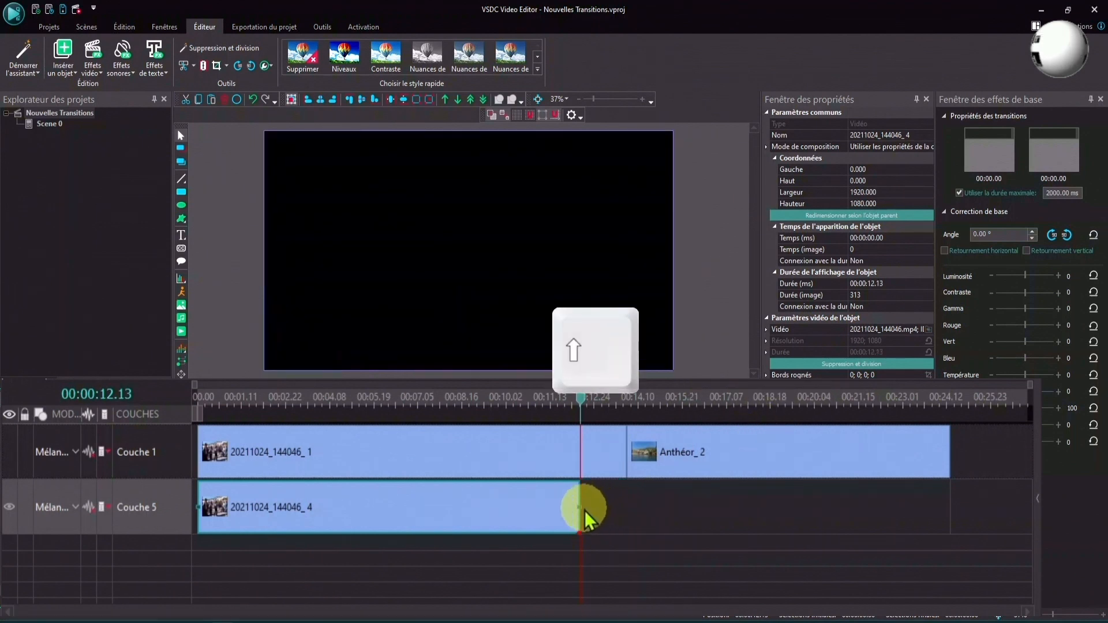
pyautogui.moveTo(579, 506); pyautogui.dragTo(625, 506)
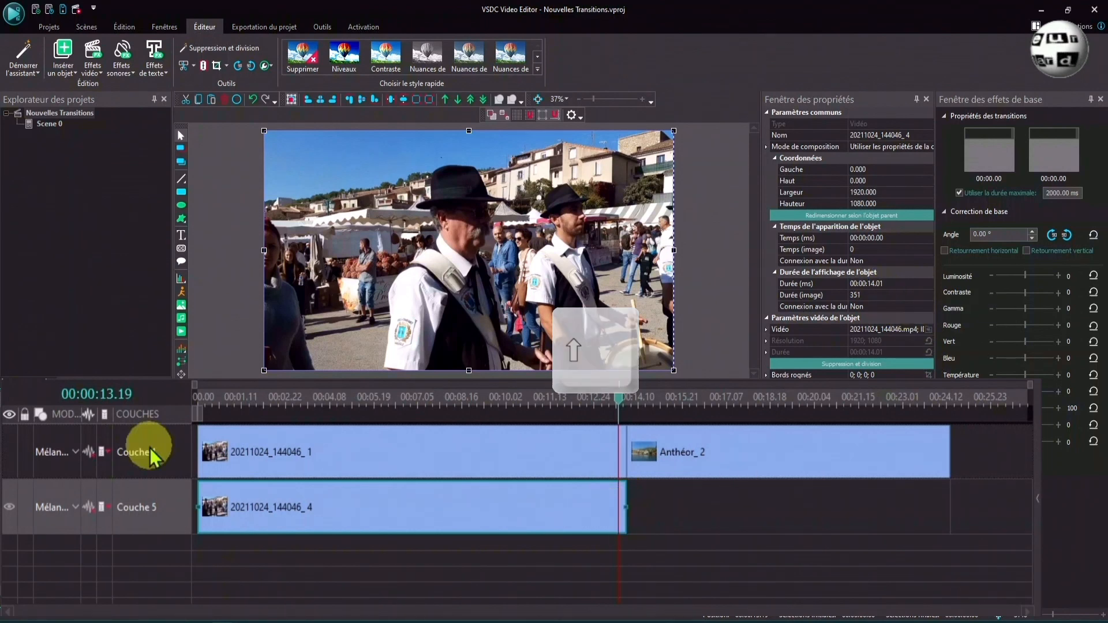
# Hide Couche 5, show Couche 1, and inspect the cut between its two clips at 00:00:14.01
pyautogui.click(9, 507)
pyautogui.click(10, 451)
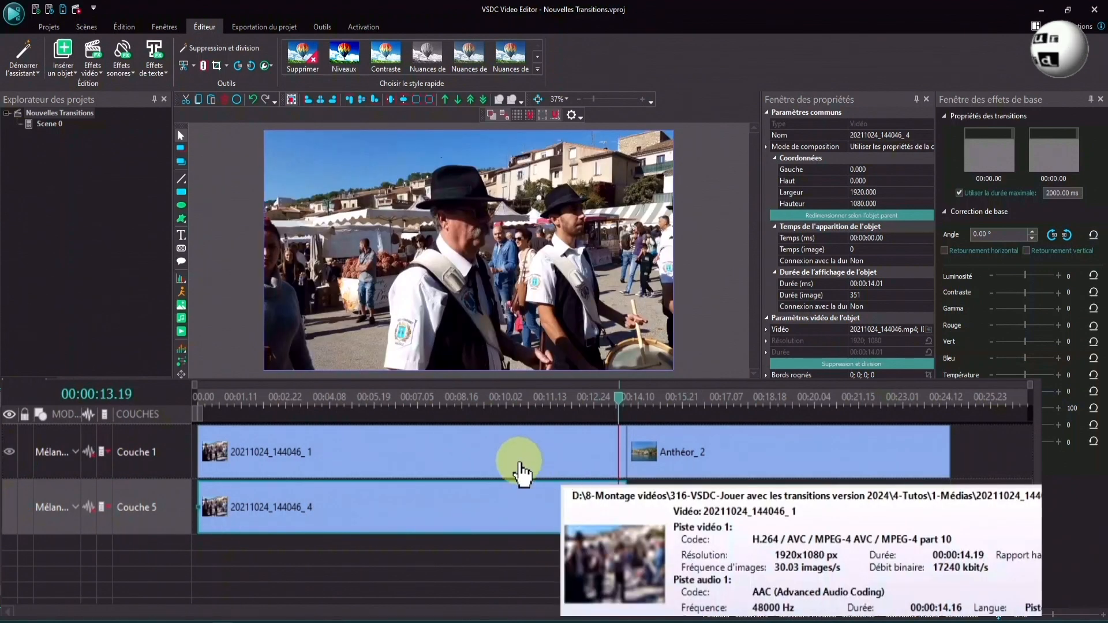
pyautogui.moveTo(623, 401); pyautogui.dragTo(630, 402)
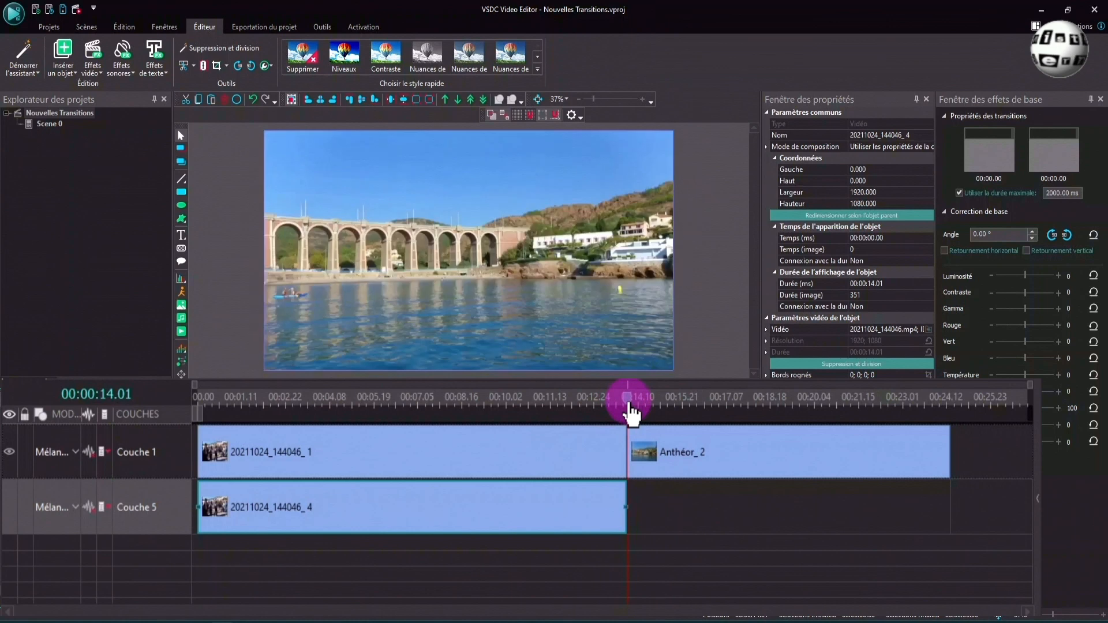
# Trim the end of the first clip on Couche 1 at 00:00:12.01
pyautogui.click(589, 462)
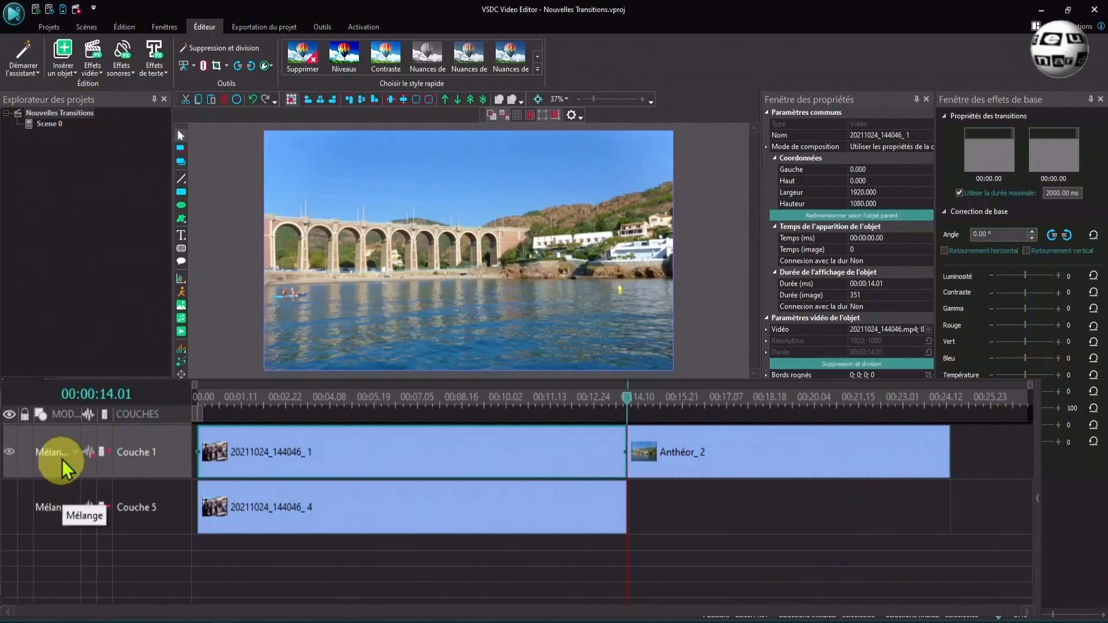
pyautogui.doubleClick(108, 397)
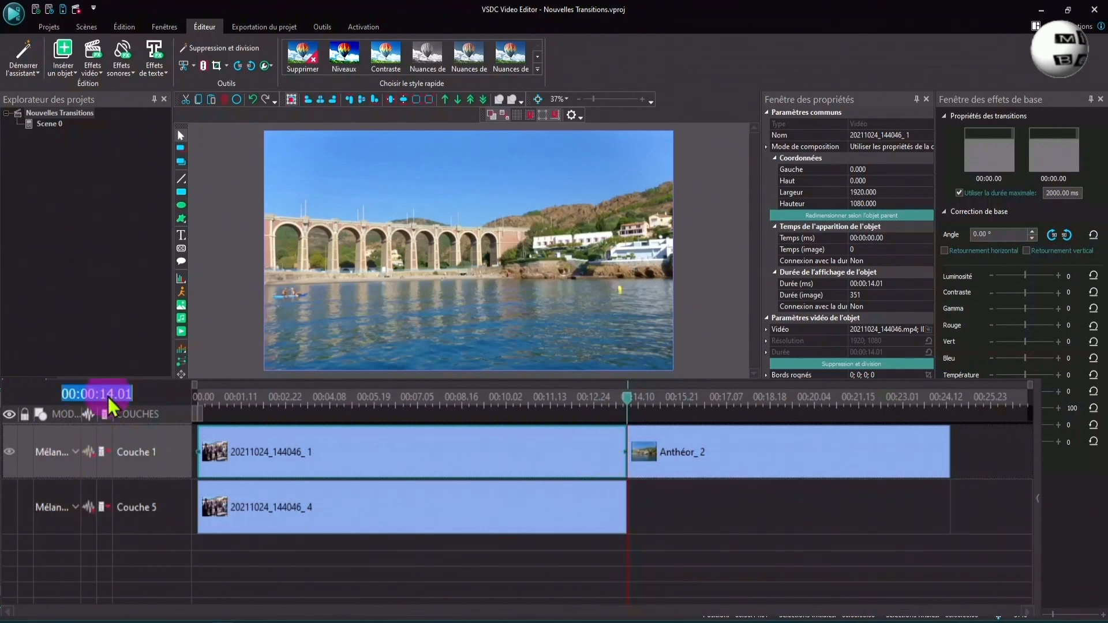
pyautogui.click(109, 396)
pyautogui.write('0')
pyautogui.write('2')
pyautogui.press('Return')
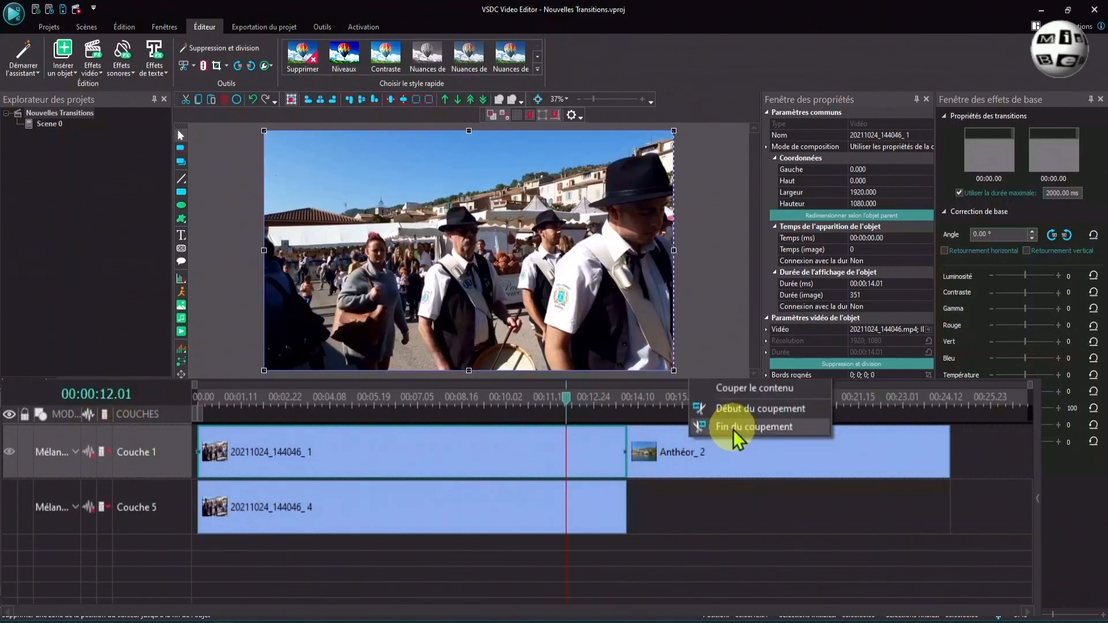
pyautogui.click(734, 429)
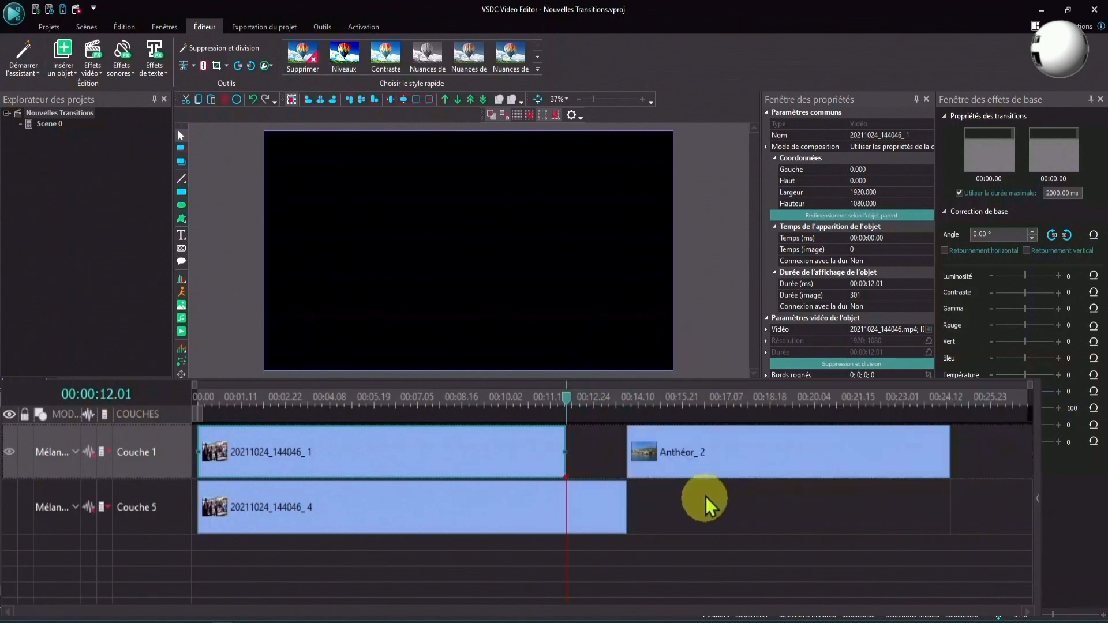
# Move the Anthéor clip against the first clip and stretch the first clip's end to 00:00:14.01 without slowing it, creating a two-second fade transition
pyautogui.moveTo(722, 467); pyautogui.dragTo(665, 460)
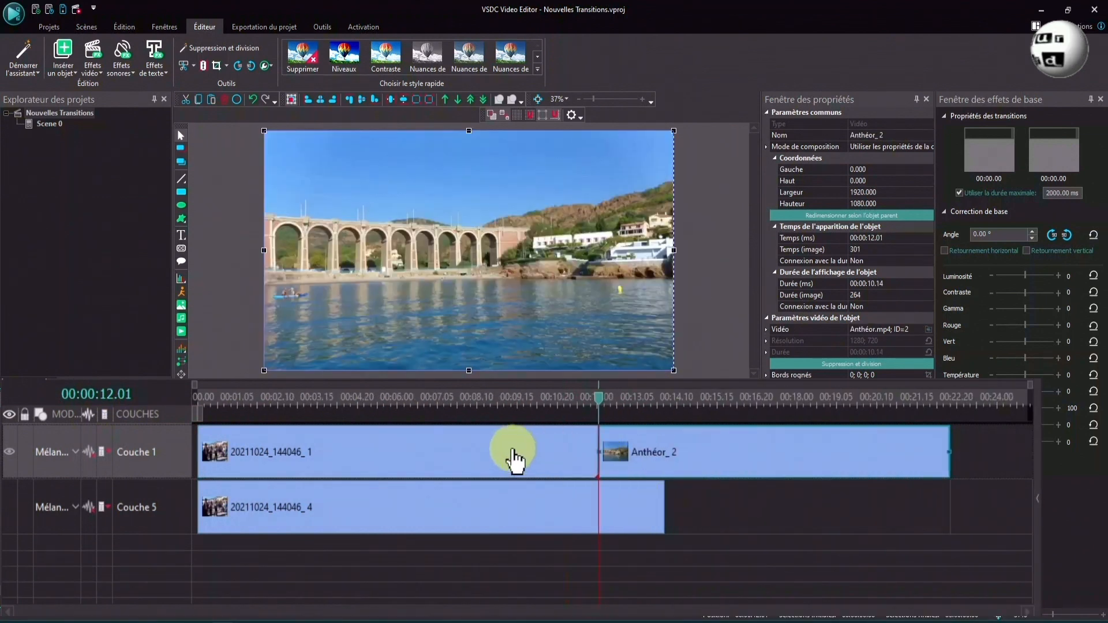
pyautogui.click(479, 455)
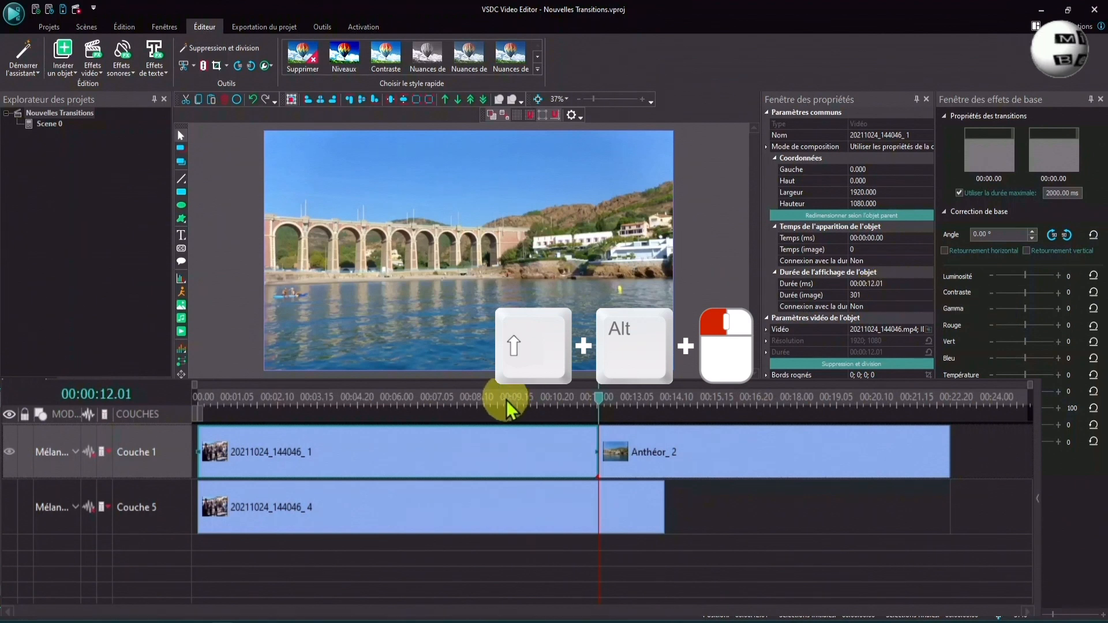
pyautogui.moveTo(569, 442); pyautogui.dragTo(664, 452)
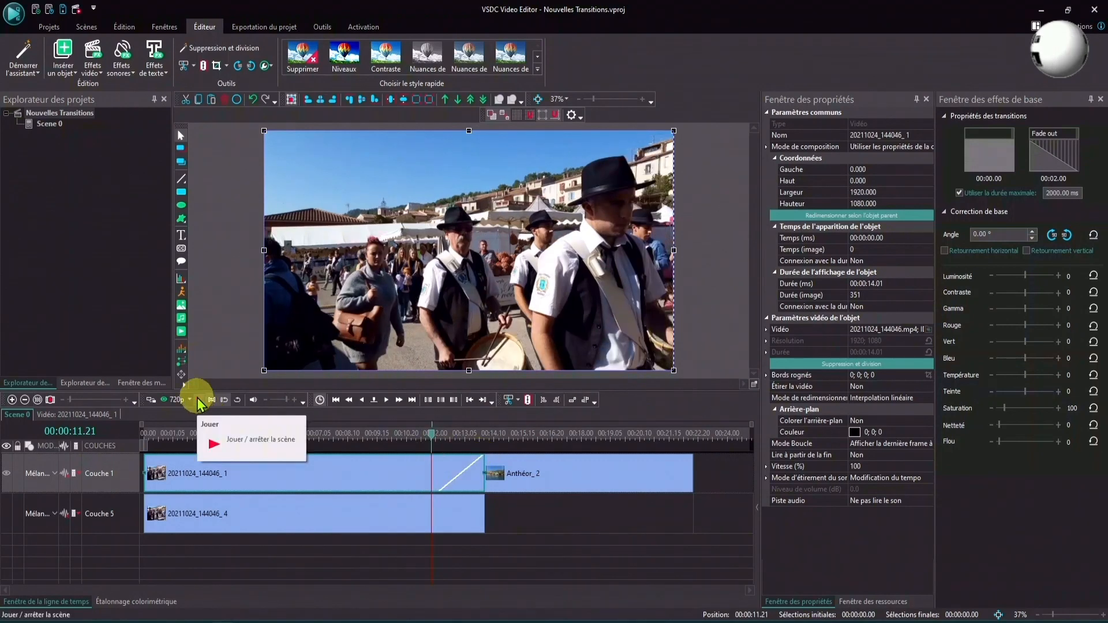
# Preview the new transition from 00:00:11.21 and inspect its frame at 00:00:12.19
pyautogui.click(197, 398)
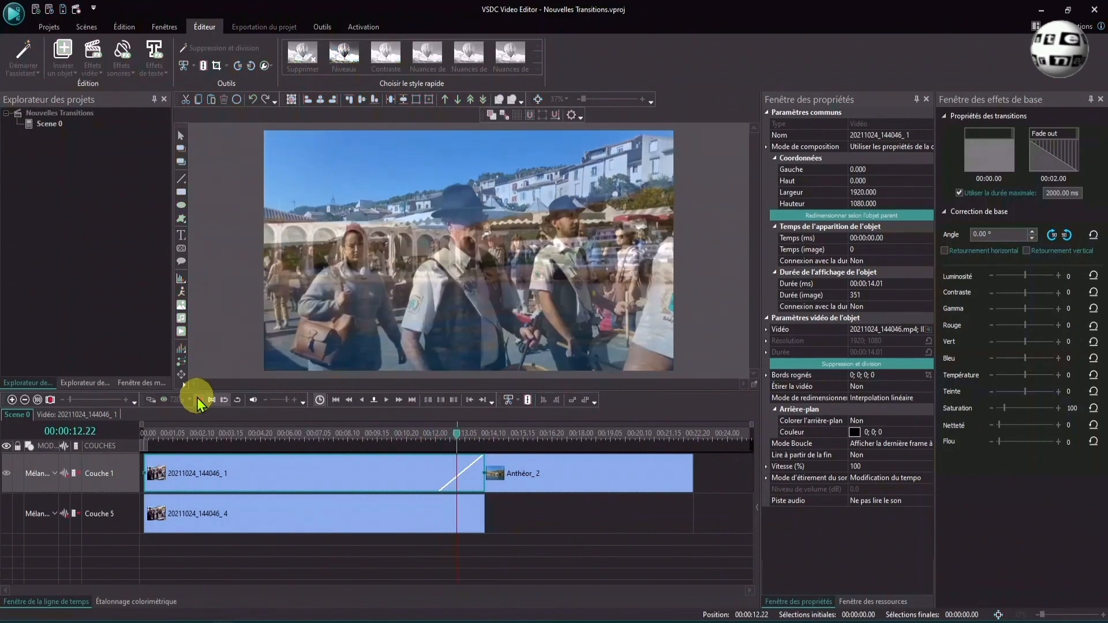
pyautogui.click(197, 398)
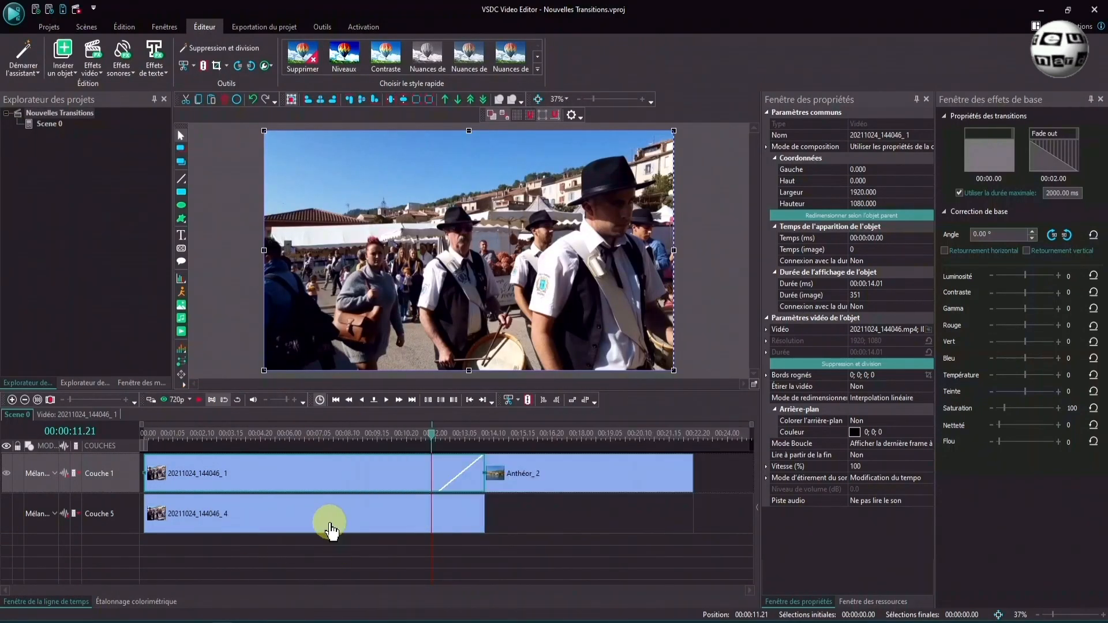
pyautogui.click(454, 434)
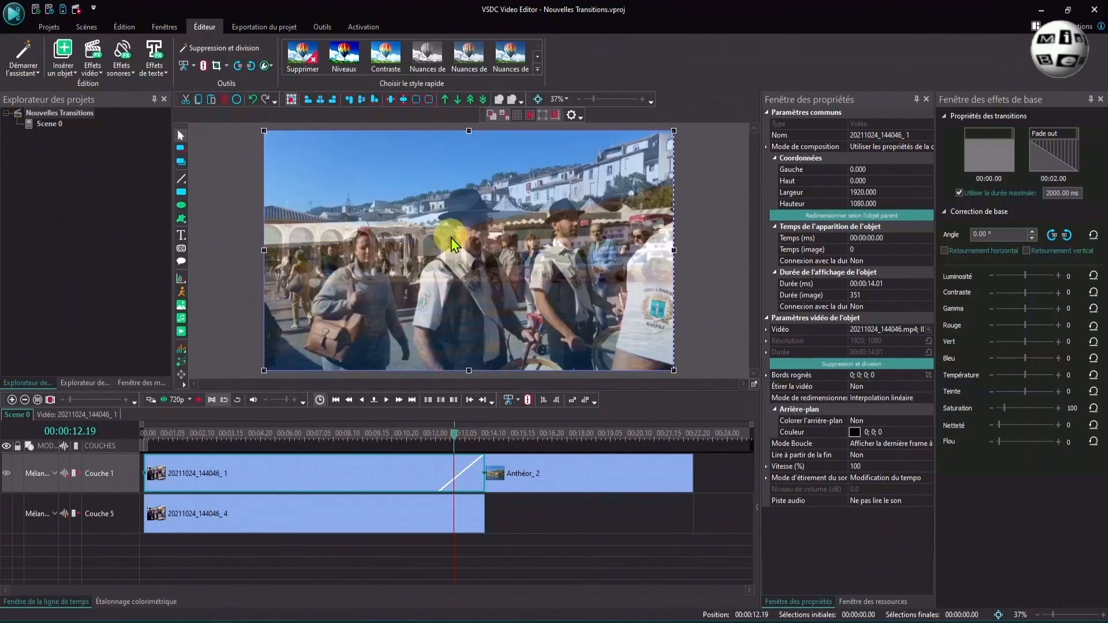
# Show Couche 5 and toggle Couche 1's visibility repeatedly to compare both layers' images at 00:00:12.19
pyautogui.click(7, 516)
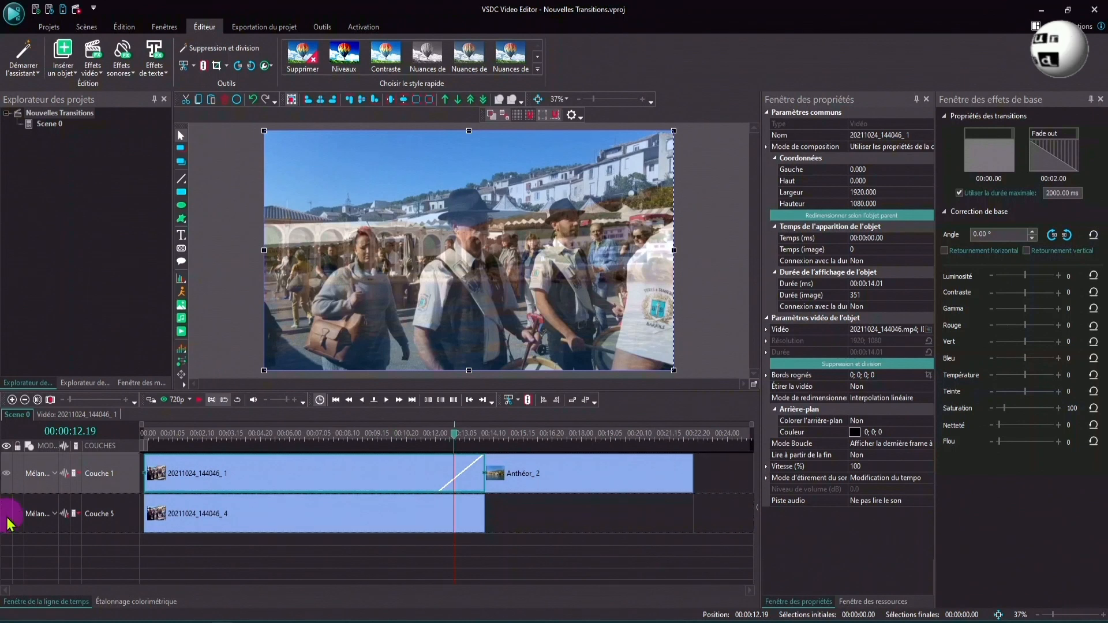
pyautogui.click(7, 476)
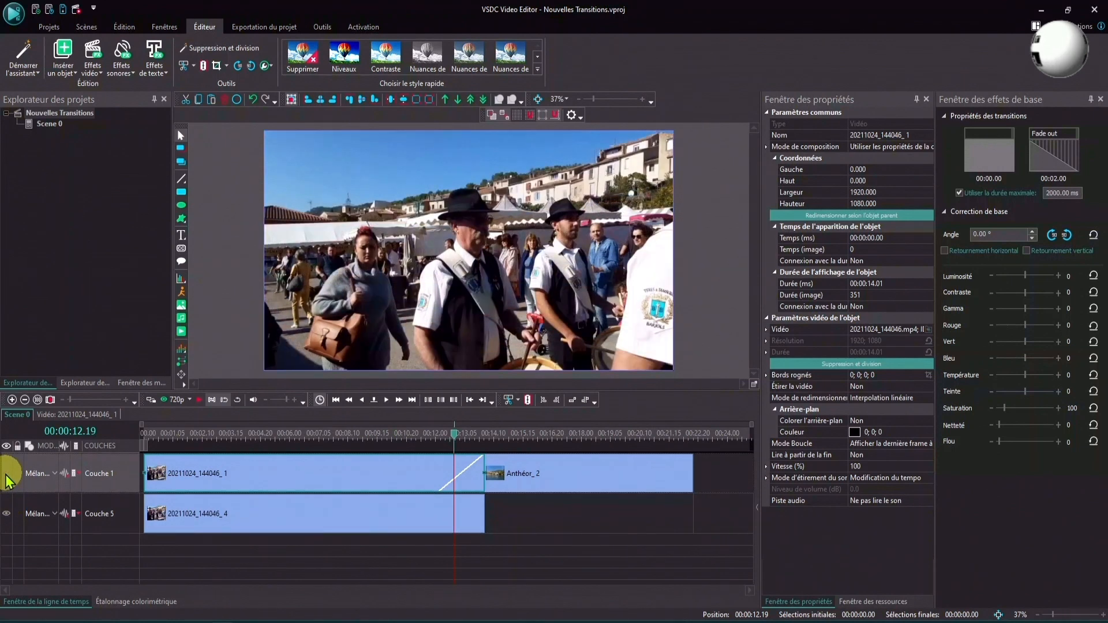
pyautogui.click(7, 475)
pyautogui.click(7, 476)
pyautogui.click(6, 476)
pyautogui.click(6, 476)
pyautogui.click(7, 475)
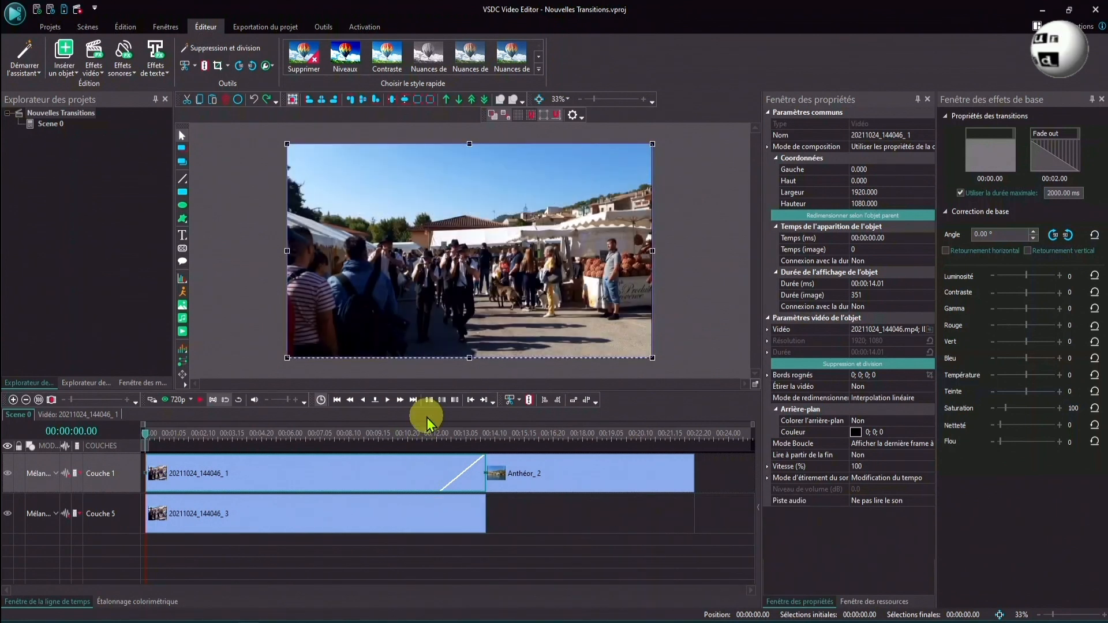
# Delete the comparison clip on Couche 5 together with its layer
pyautogui.click(285, 518)
pyautogui.rightClick(265, 514)
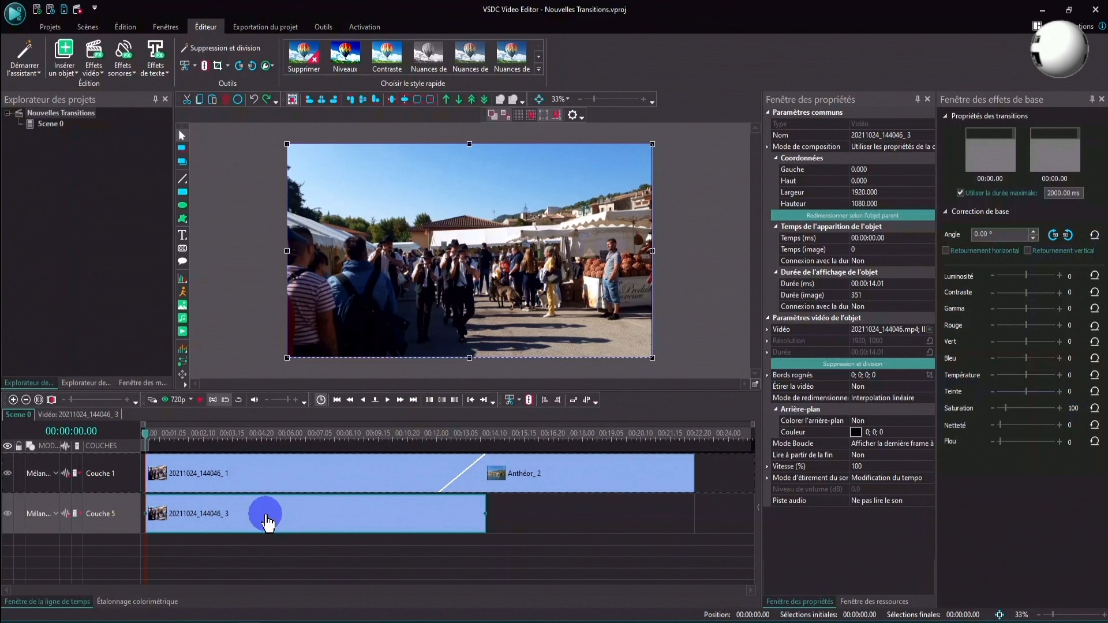
pyautogui.click(301, 247)
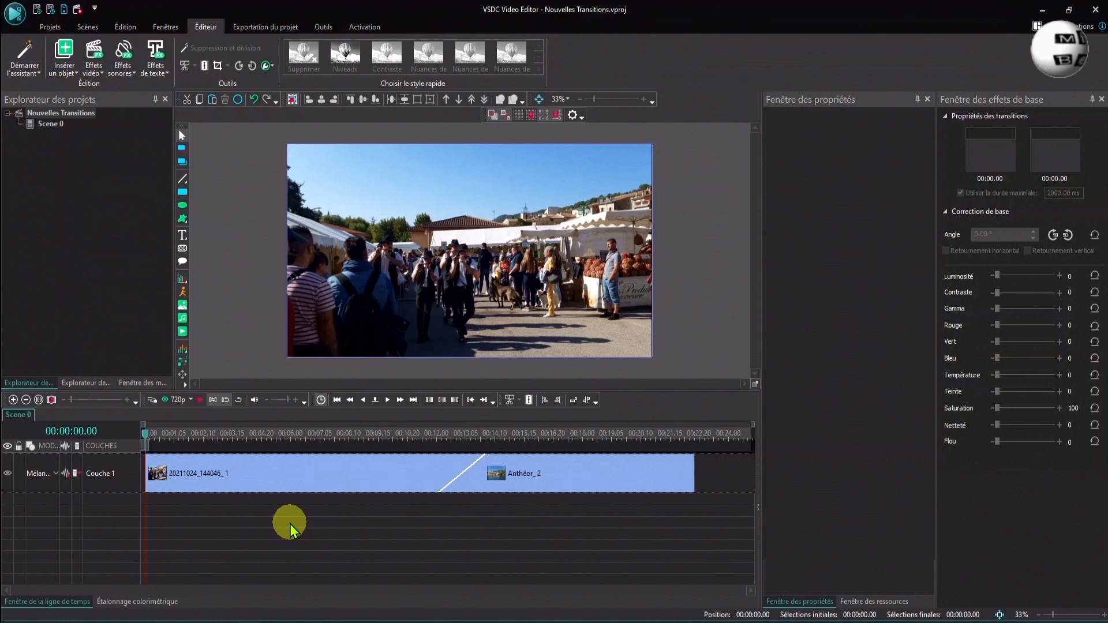
# Check the transition's details on the timeline and display the templates window (Modèles)
pyautogui.moveTo(480, 476)
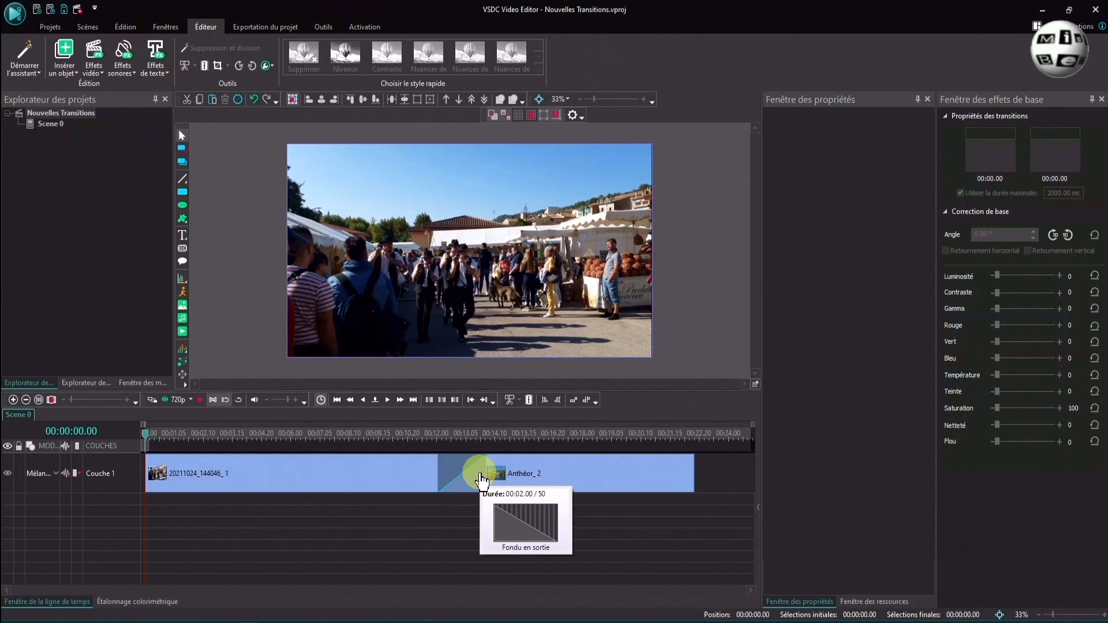
pyautogui.click(154, 384)
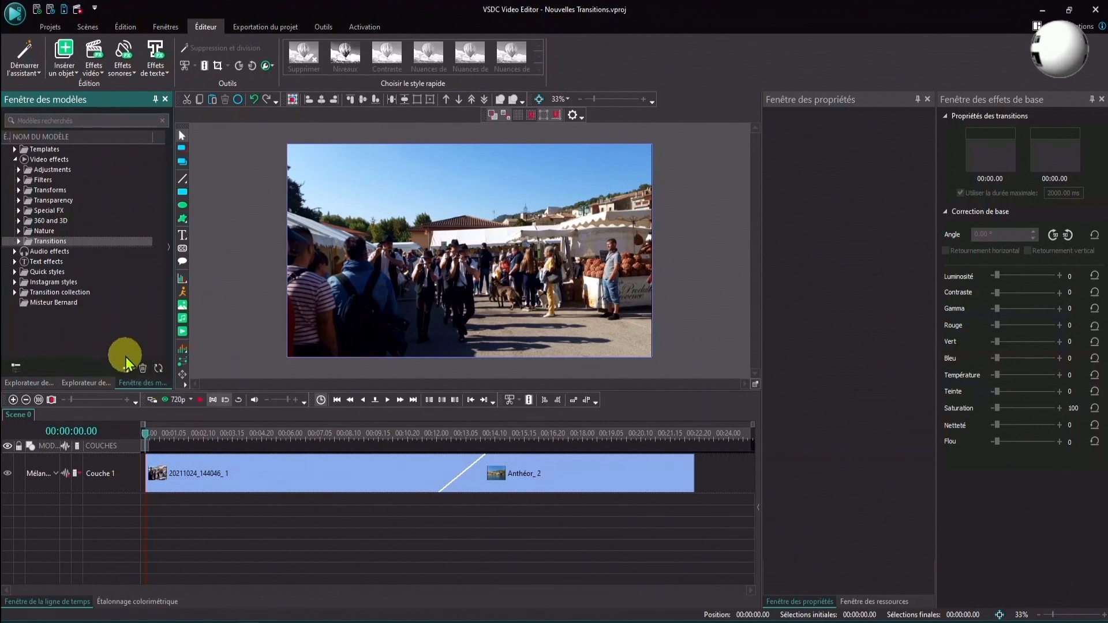
pyautogui.click(24, 383)
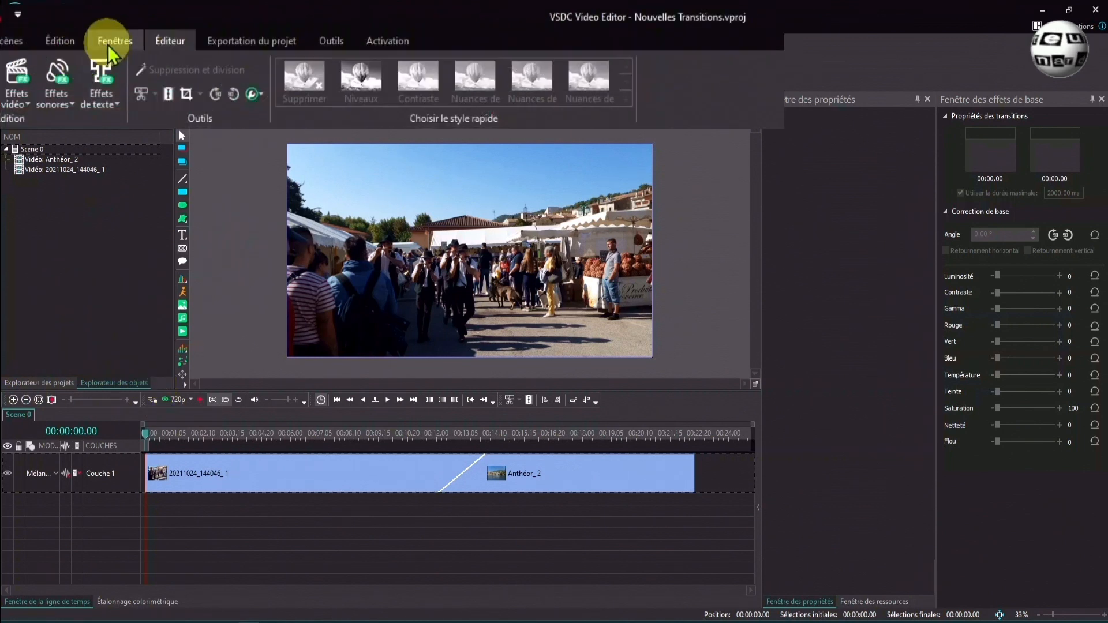
pyautogui.click(110, 43)
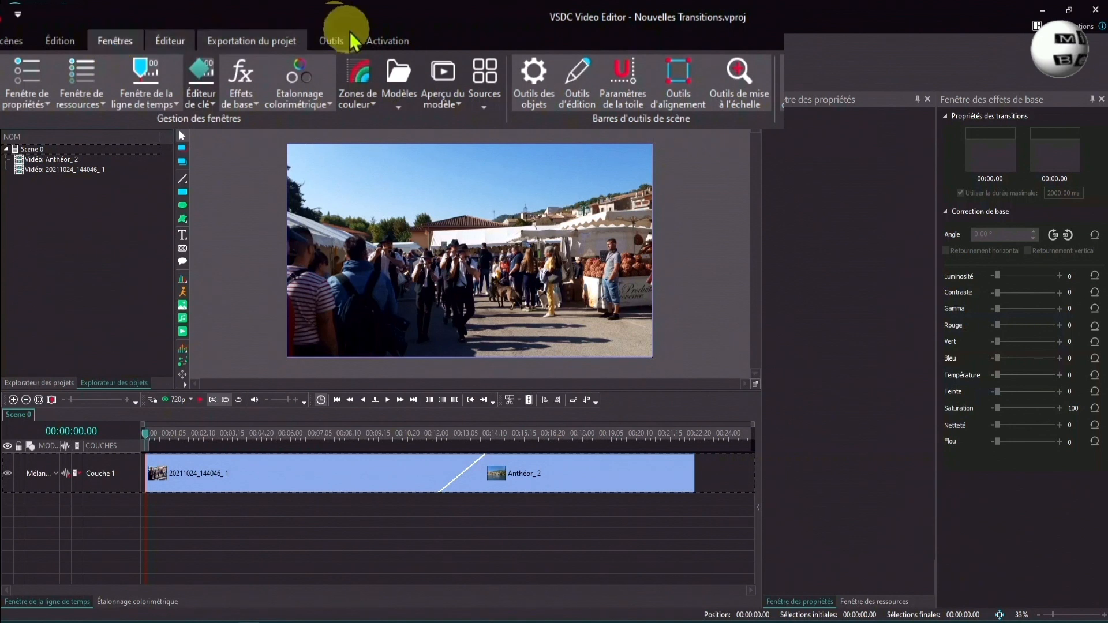
pyautogui.click(406, 81)
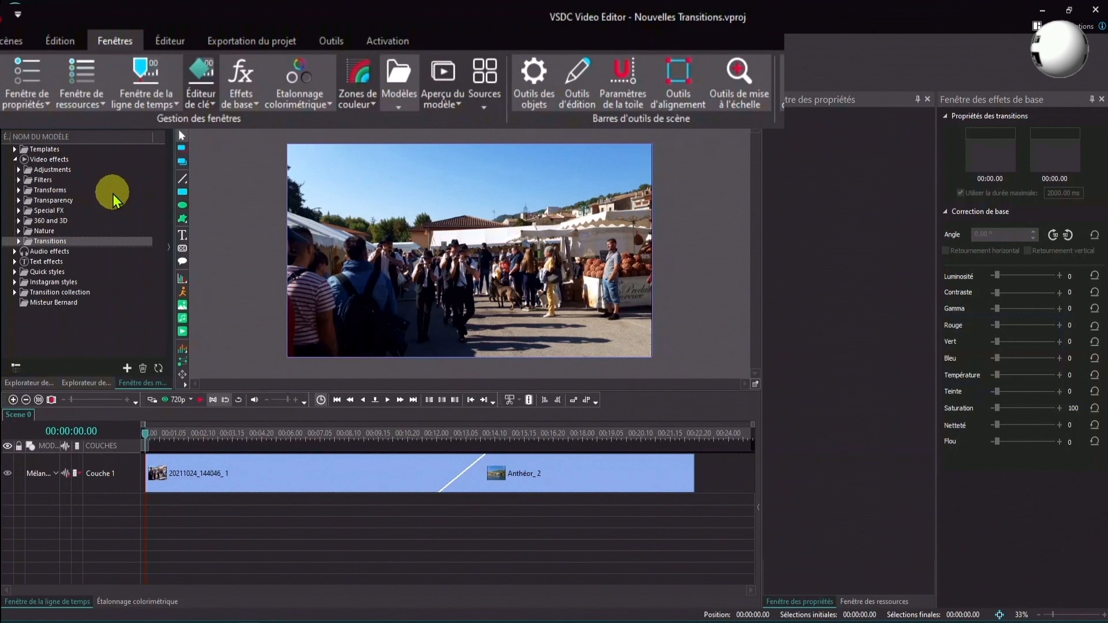
# Display the template preview (Aperçu du modèle) and view the 360 and 3D and Transitions template categories
pyautogui.click(443, 73)
pyautogui.click(445, 74)
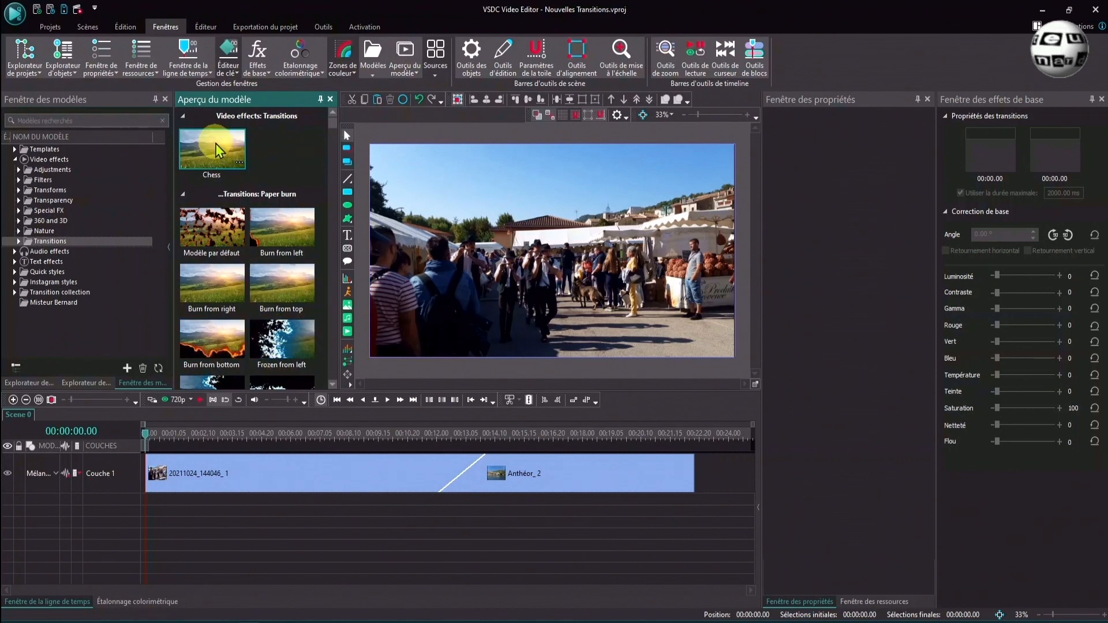
pyautogui.click(51, 221)
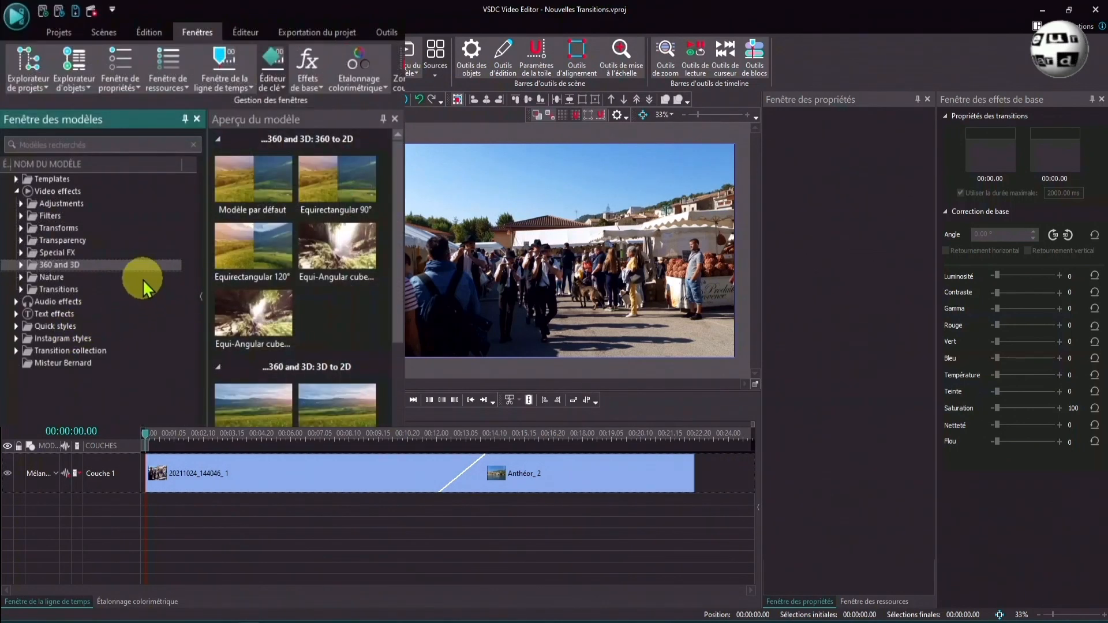
pyautogui.click(51, 290)
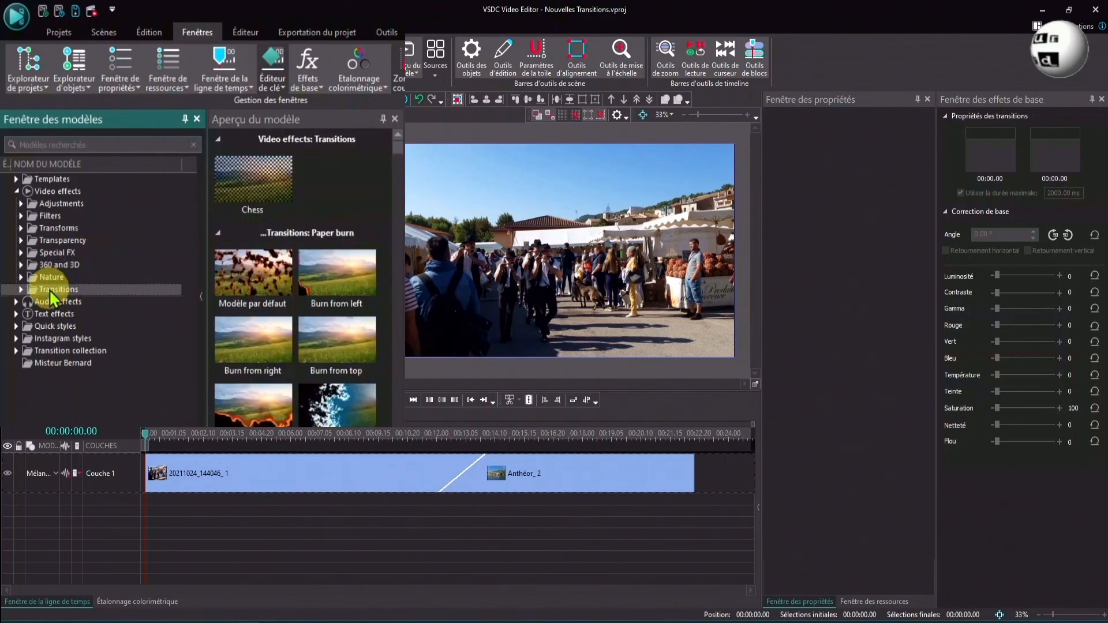
# Look over the video effect categories (Effets vidéo) for comparison with the template categories
pyautogui.click(245, 31)
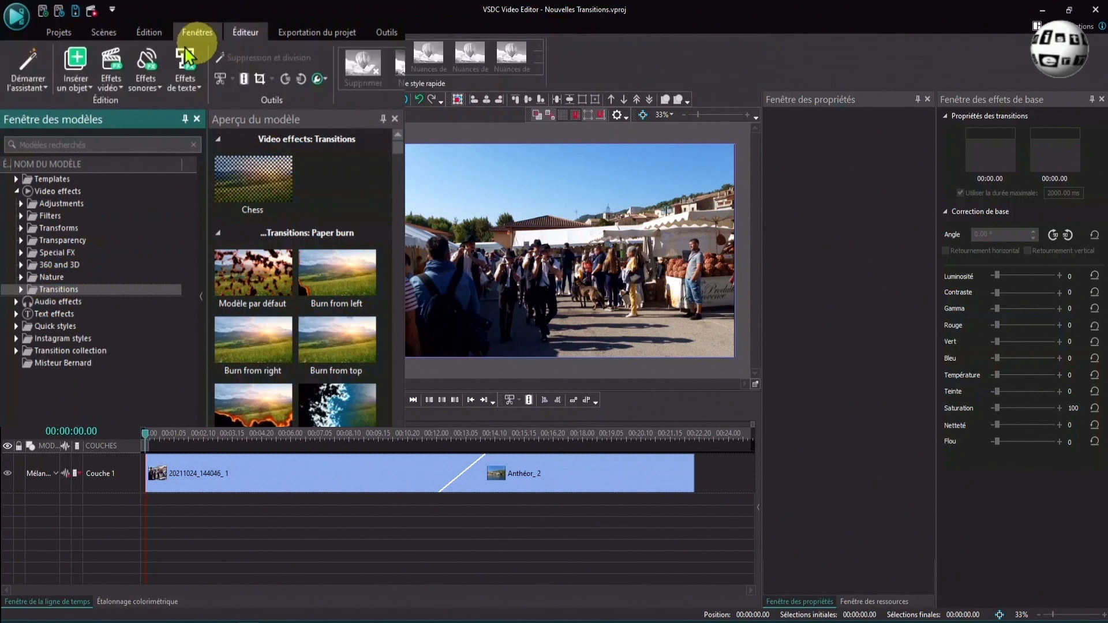
pyautogui.click(108, 80)
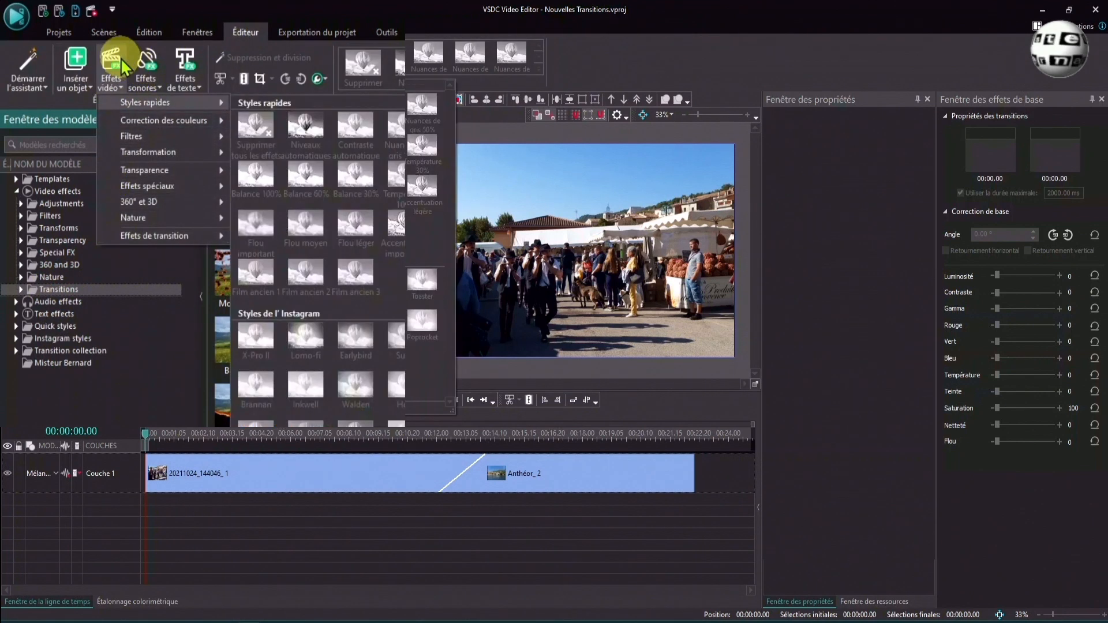
pyautogui.click(122, 68)
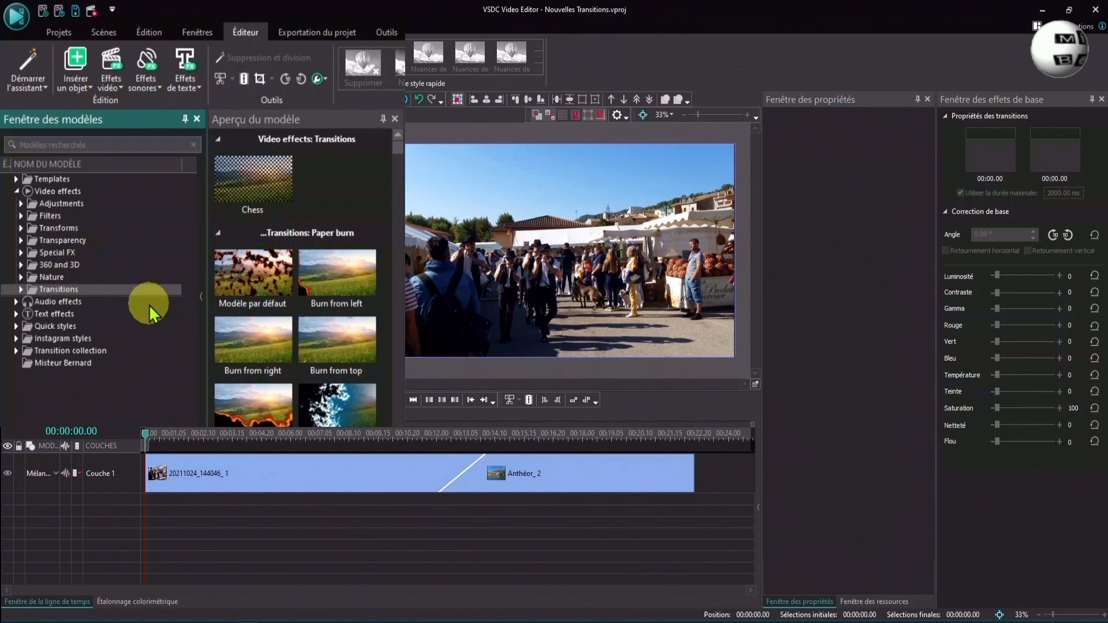
# Apply the default Wipe transition template to the overlap between the two clips and check each clip's transition properties
pyautogui.click(21, 290)
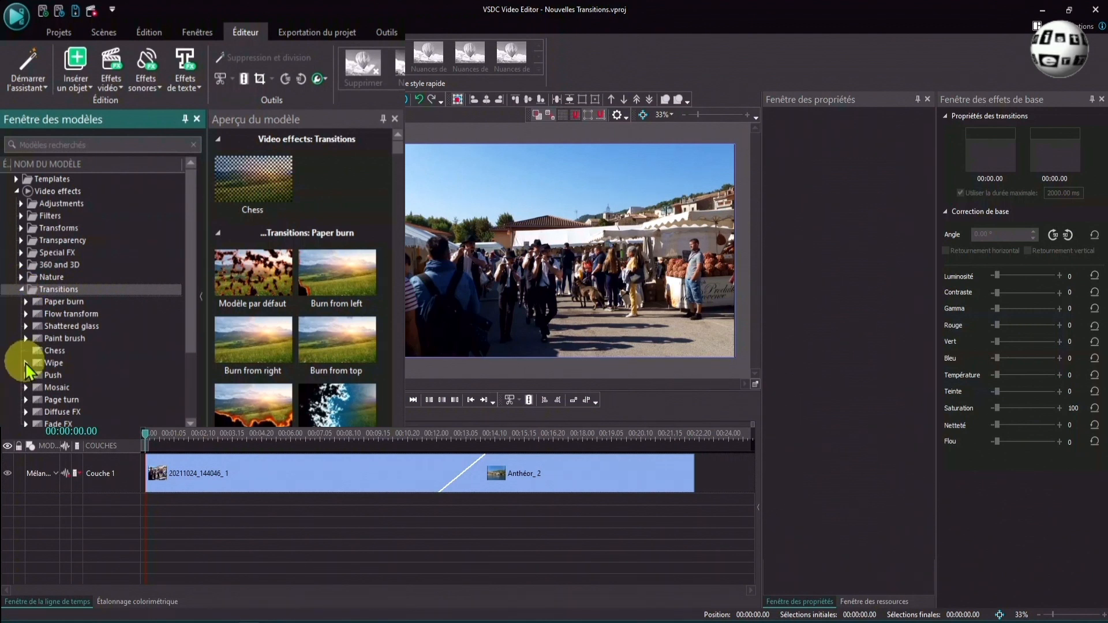
pyautogui.click(25, 363)
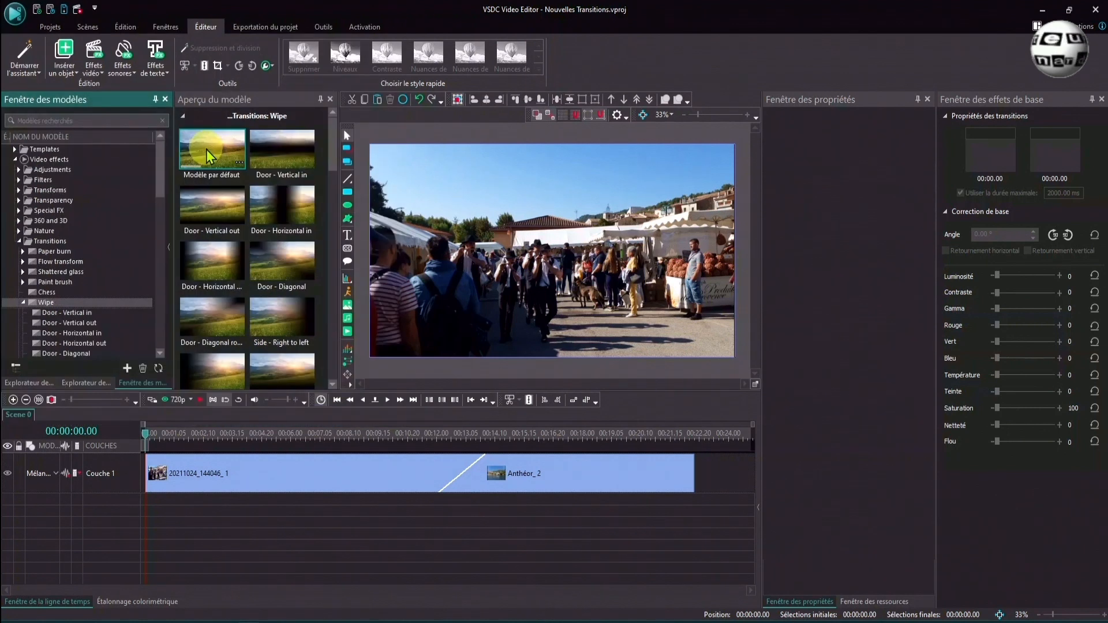
pyautogui.click(206, 150)
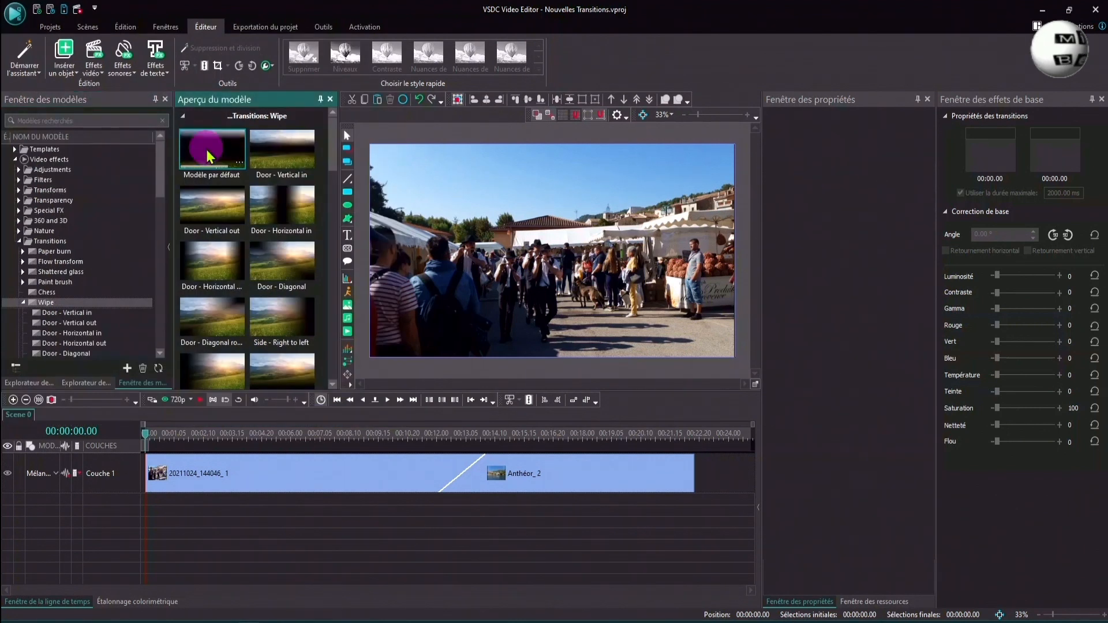
pyautogui.moveTo(207, 155); pyautogui.dragTo(408, 405)
pyautogui.moveTo(560, 358); pyautogui.dragTo(575, 376)
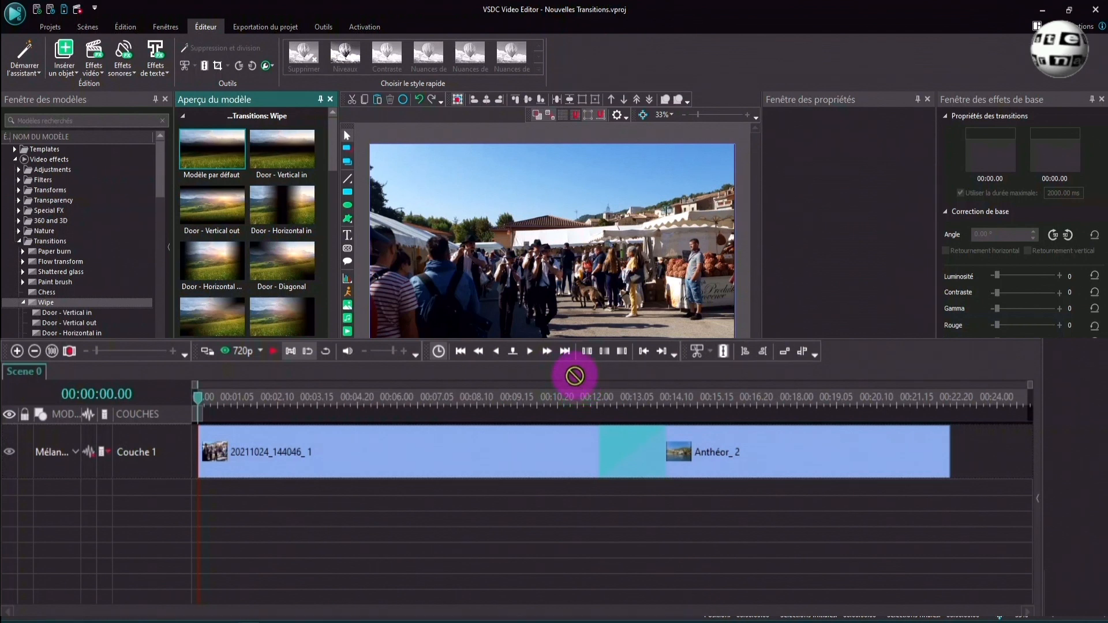
pyautogui.moveTo(575, 375); pyautogui.dragTo(612, 428)
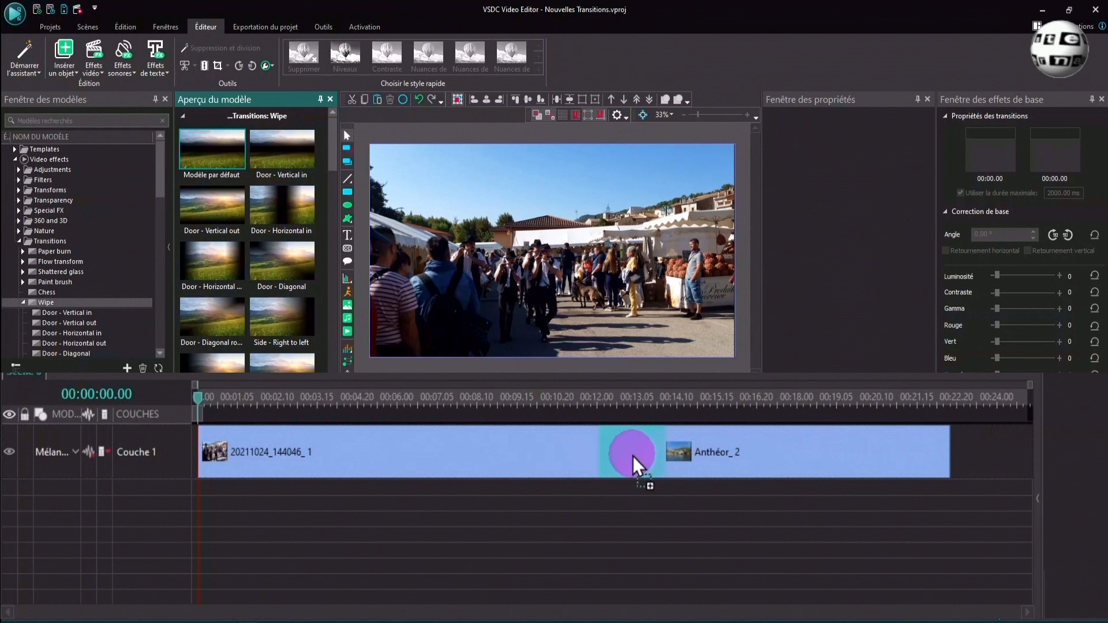
pyautogui.moveTo(627, 461)
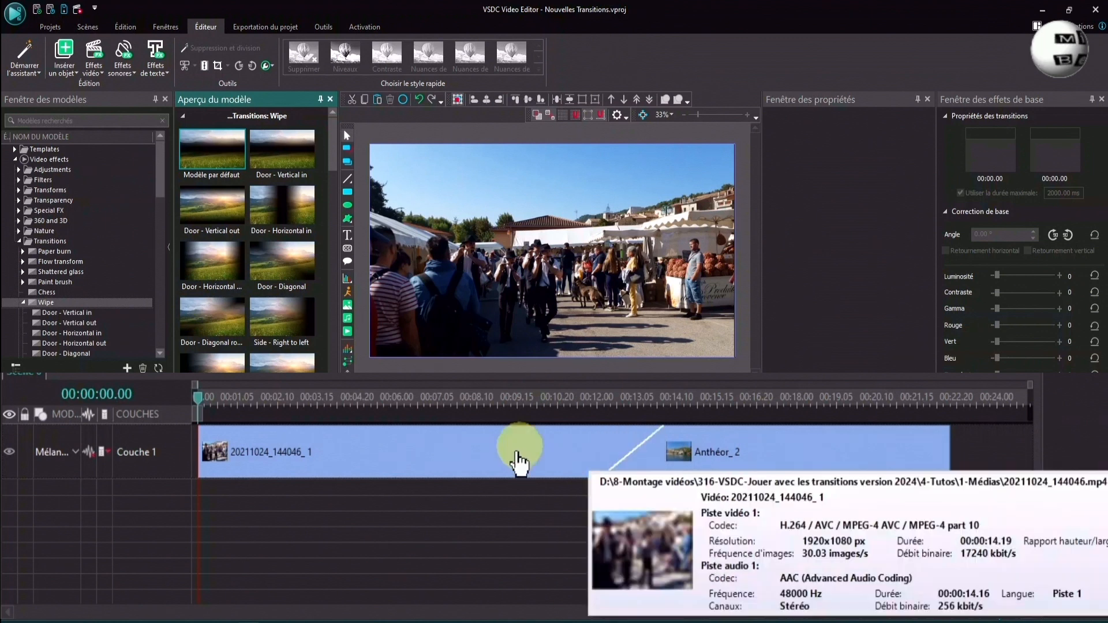
pyautogui.click(478, 453)
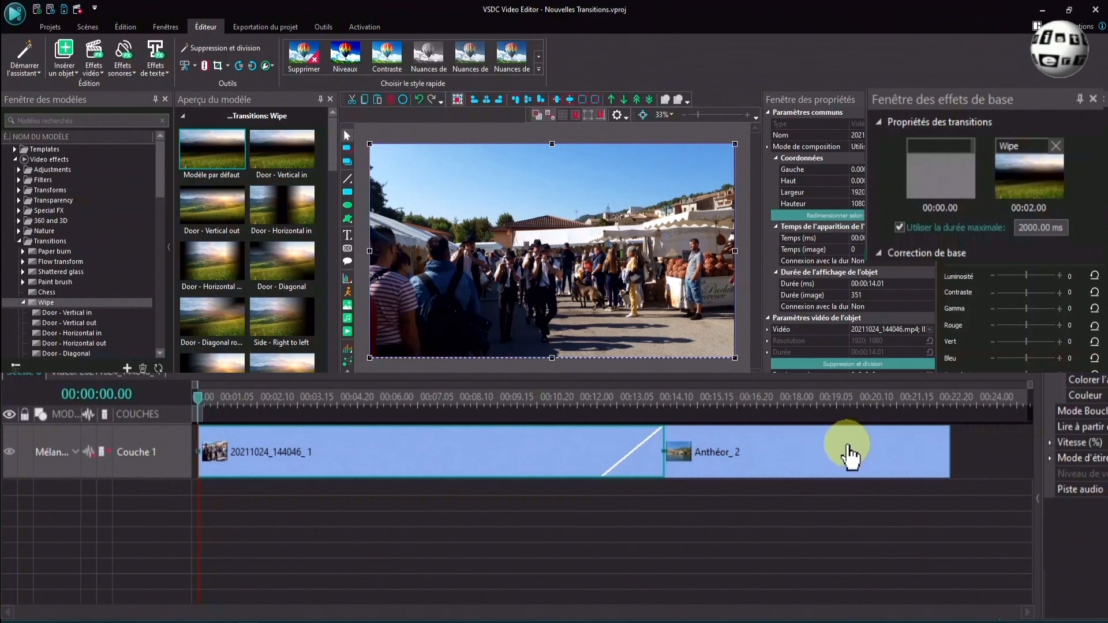
pyautogui.click(821, 462)
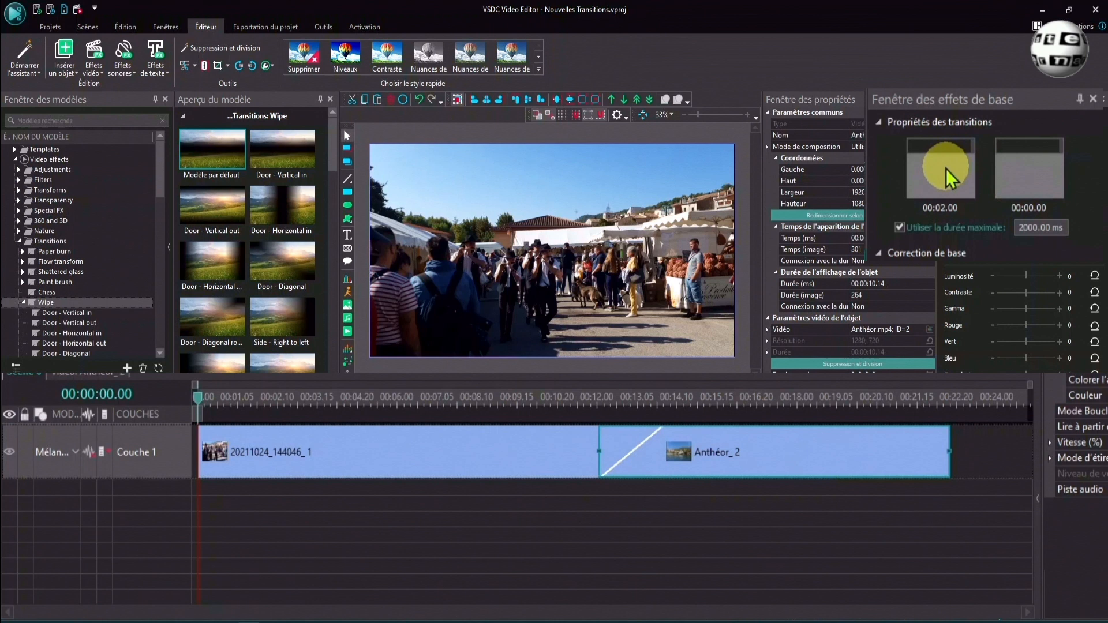
# Remove the fade-out (Fondu en sortie) transition from the first clip, then set it again to the last used transition, Wipe
pyautogui.click(631, 453)
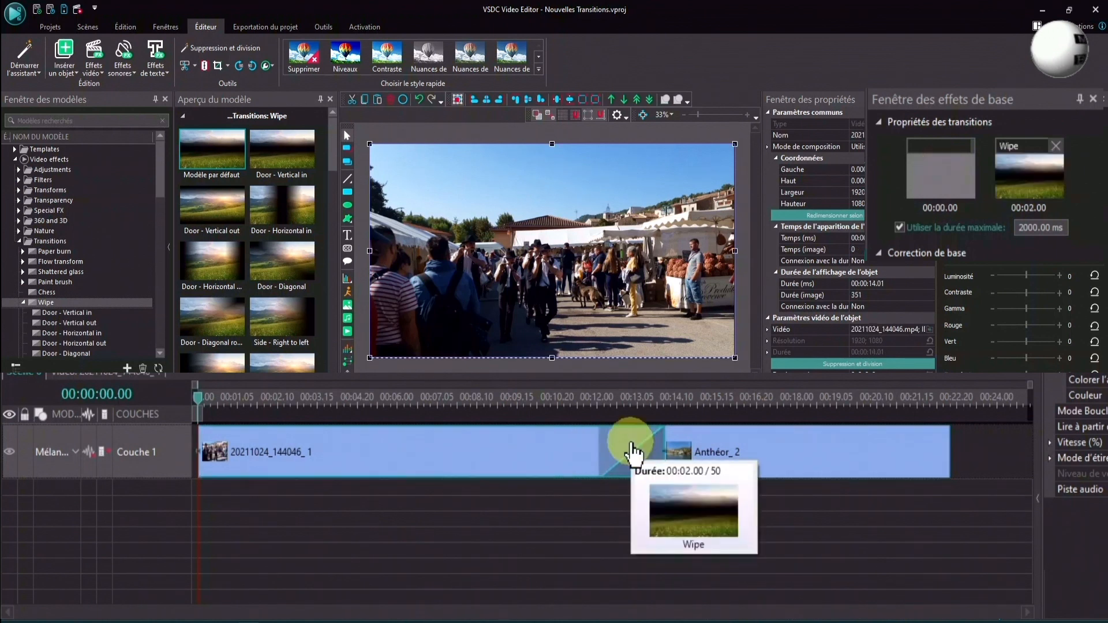
pyautogui.rightClick(632, 452)
pyautogui.moveTo(649, 455)
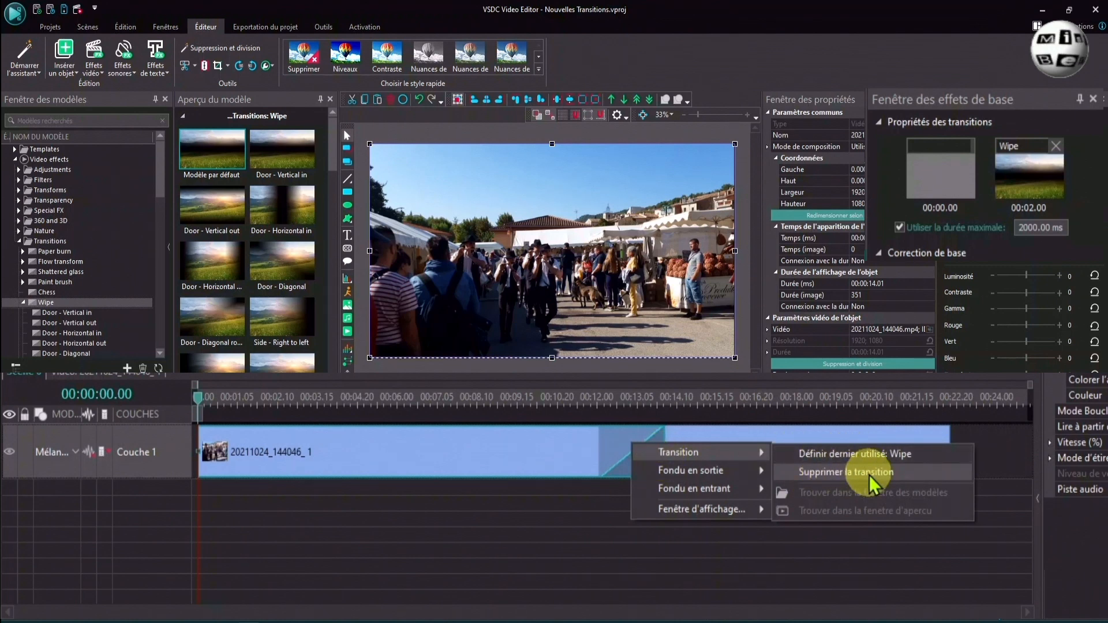
pyautogui.moveTo(674, 479)
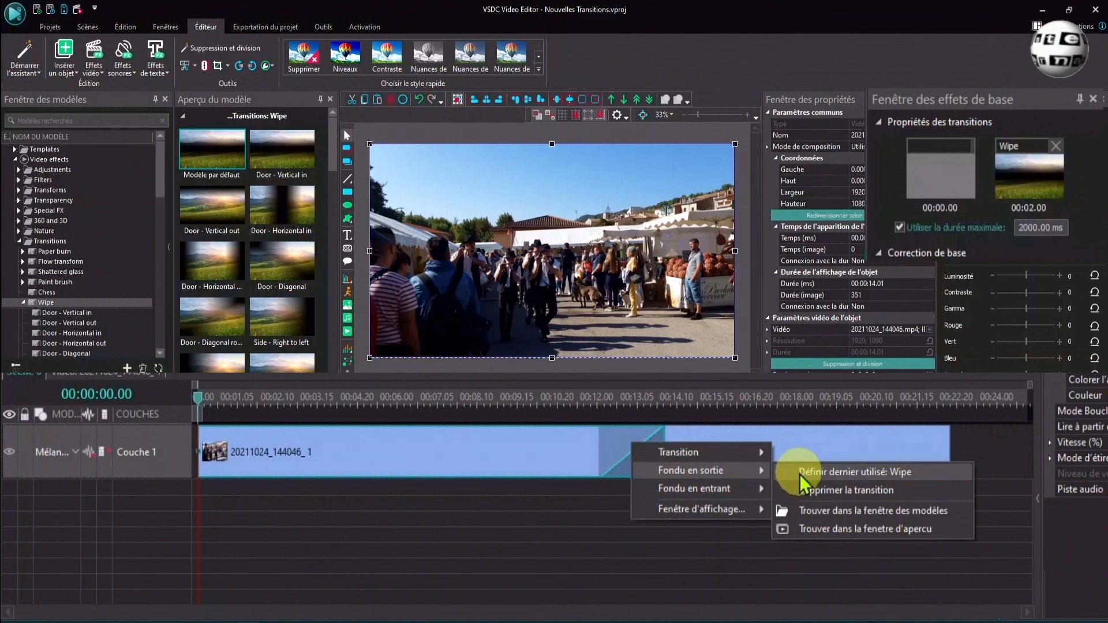
pyautogui.click(826, 494)
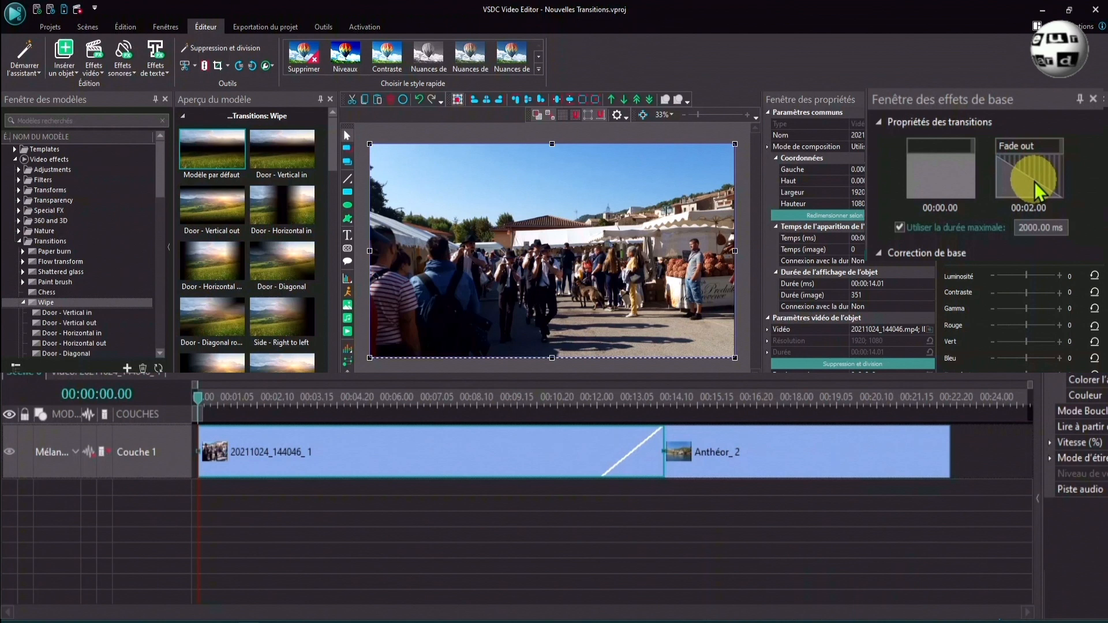
pyautogui.rightClick(628, 451)
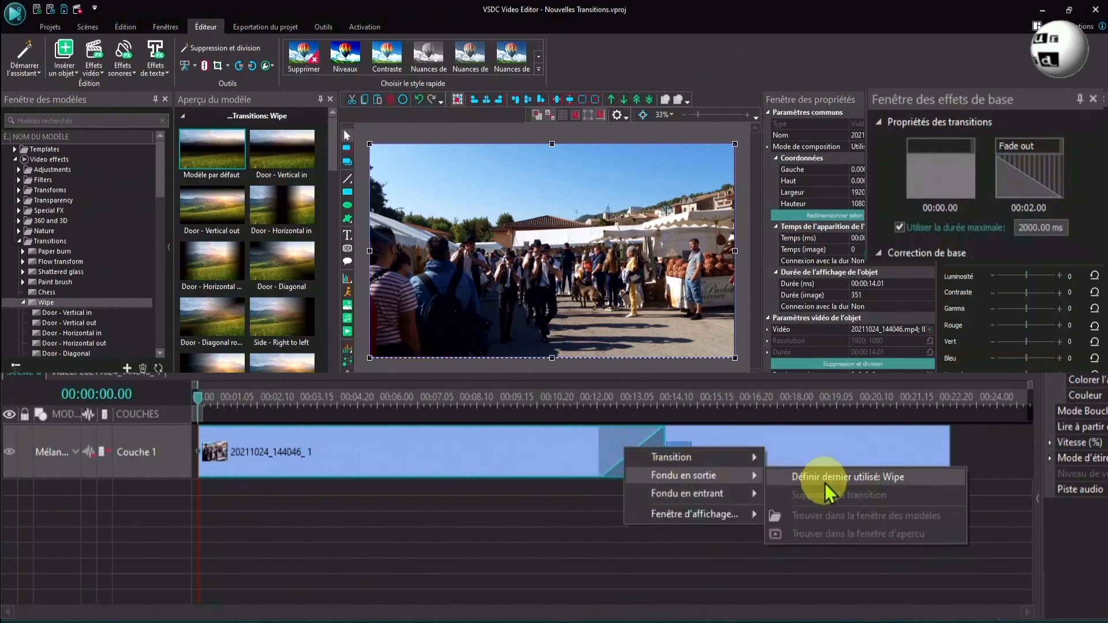
pyautogui.click(827, 479)
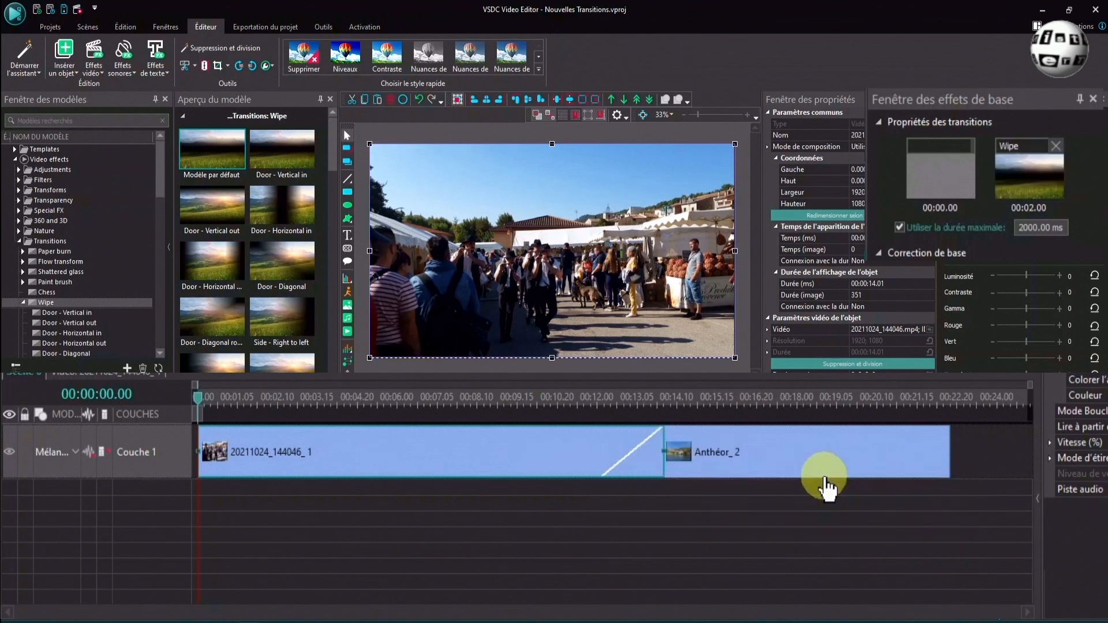
# Delete the entire transition between the two clips, not just its fade-out
pyautogui.rightClick(623, 455)
pyautogui.moveTo(663, 484)
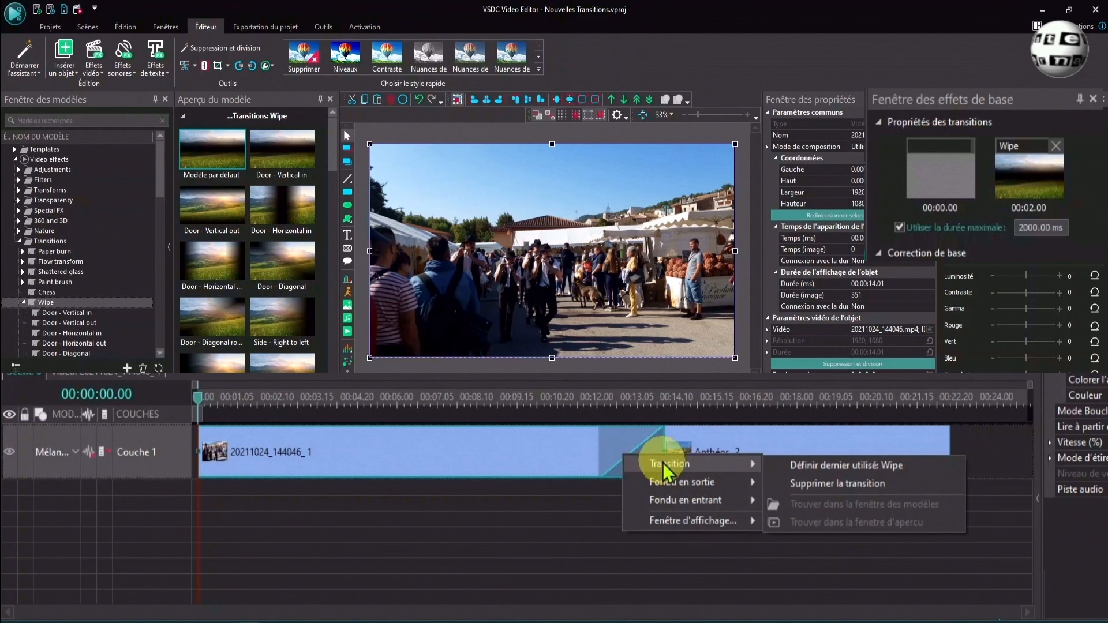
pyautogui.click(832, 486)
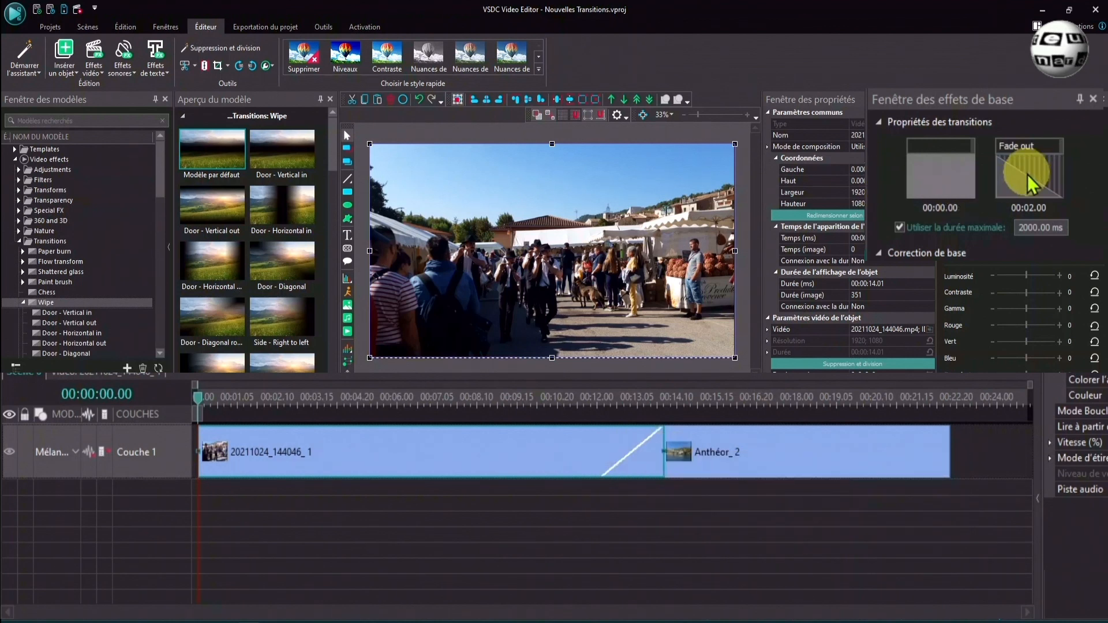
# Set the last used transition, Wipe, for the whole overlap and check it on the Anthéor_2 clip
pyautogui.rightClick(638, 452)
pyautogui.moveTo(674, 469)
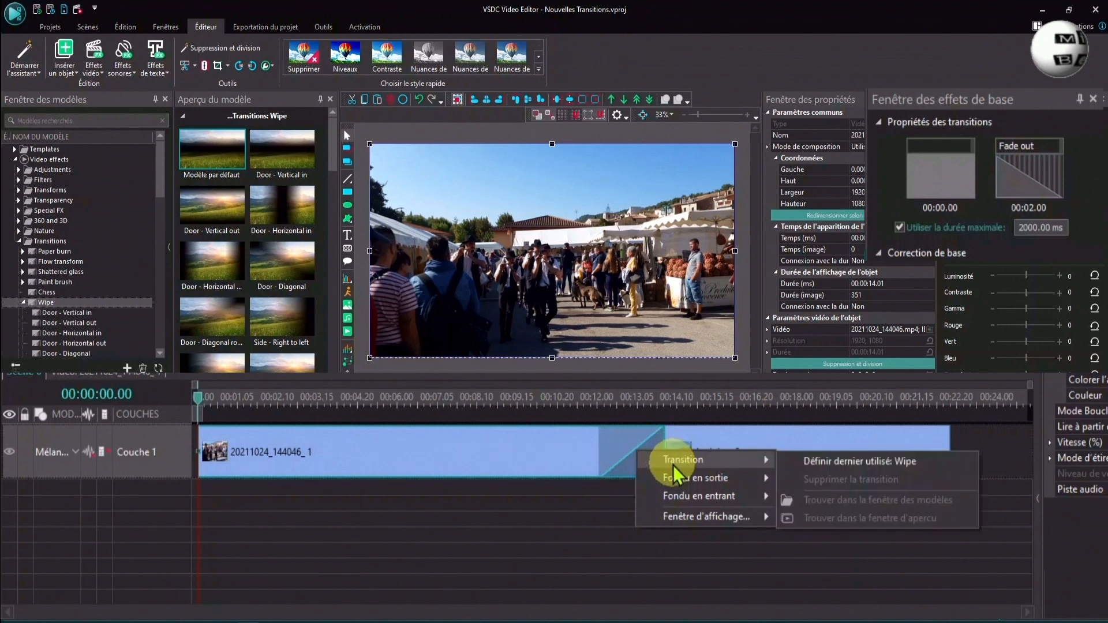
pyautogui.click(816, 466)
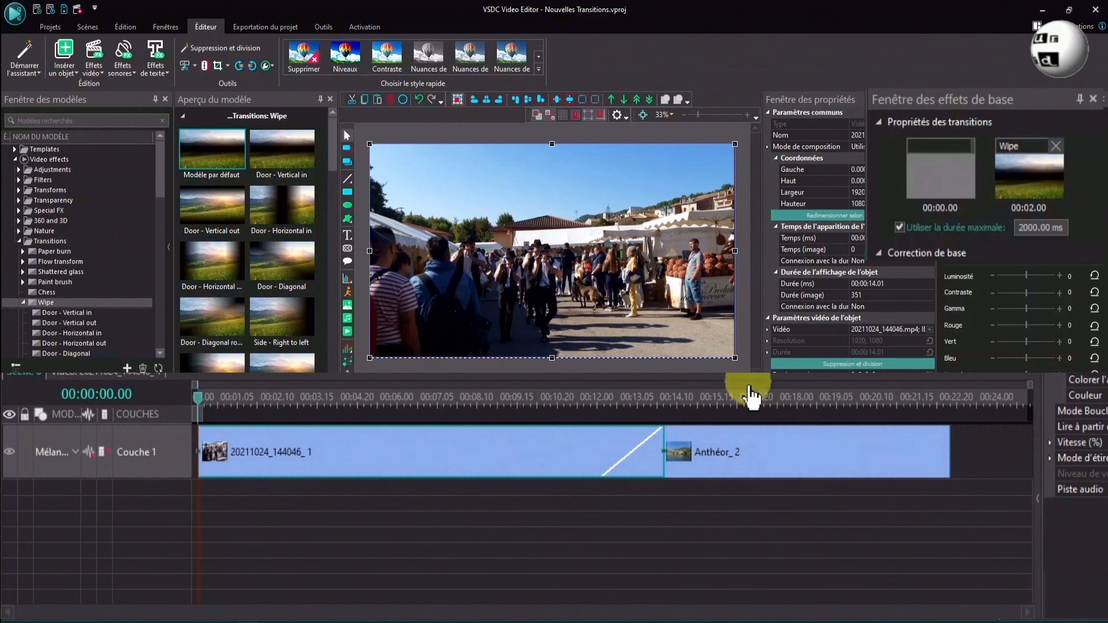
pyautogui.click(771, 452)
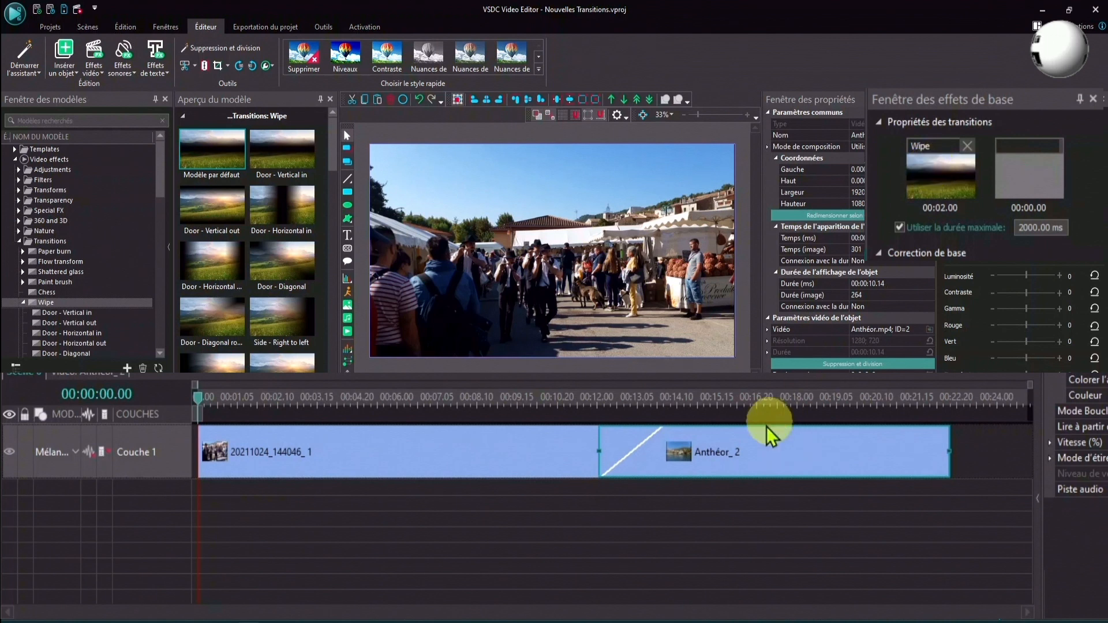
# View the fade-in options, remove Wipe from Anthéor_2 in the basic effects' transition properties, and compare both clips
pyautogui.rightClick(633, 453)
pyautogui.moveTo(697, 465)
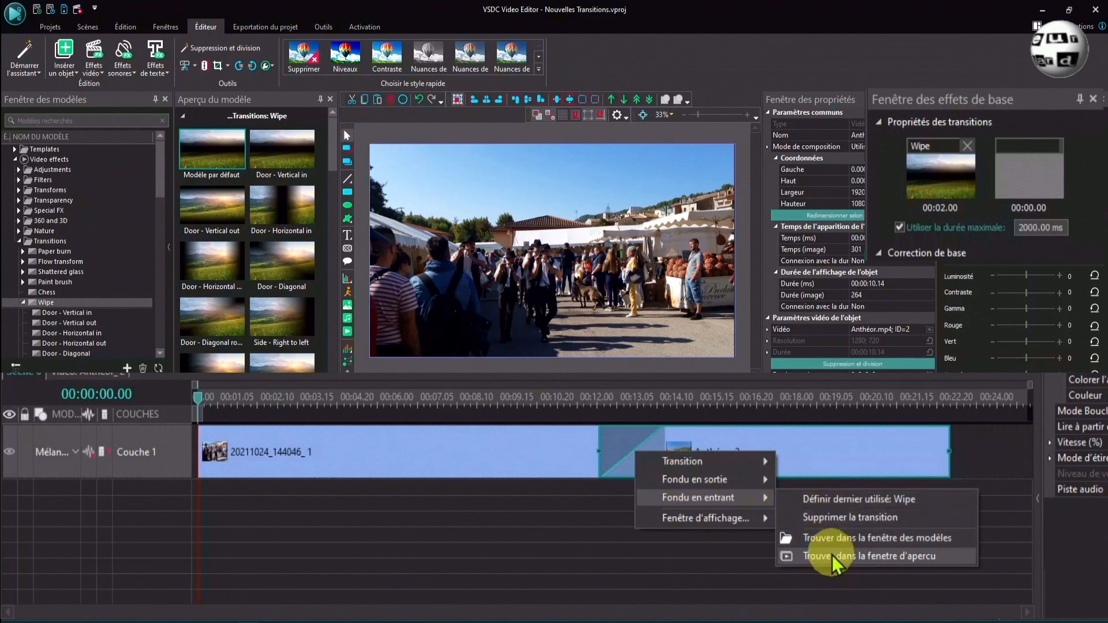
pyautogui.moveTo(708, 520)
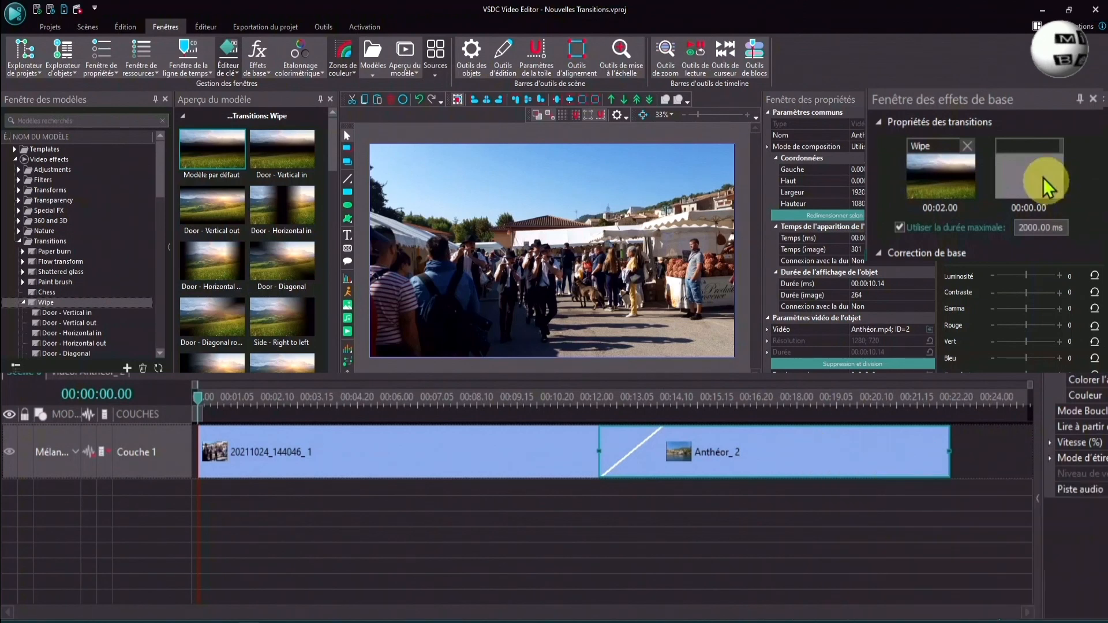
pyautogui.click(968, 146)
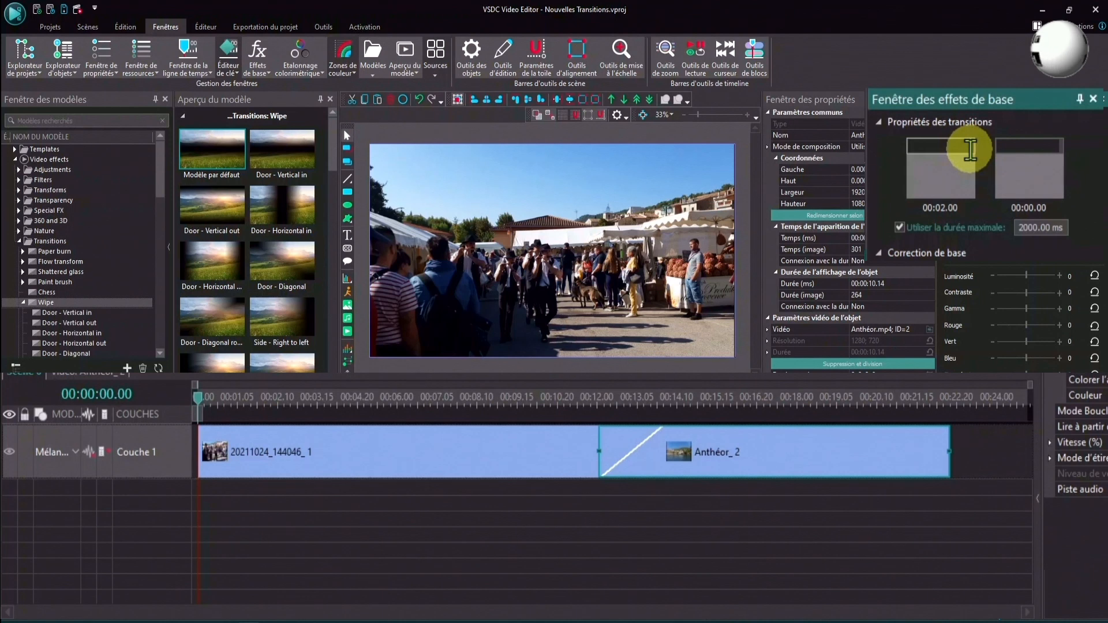
pyautogui.click(522, 452)
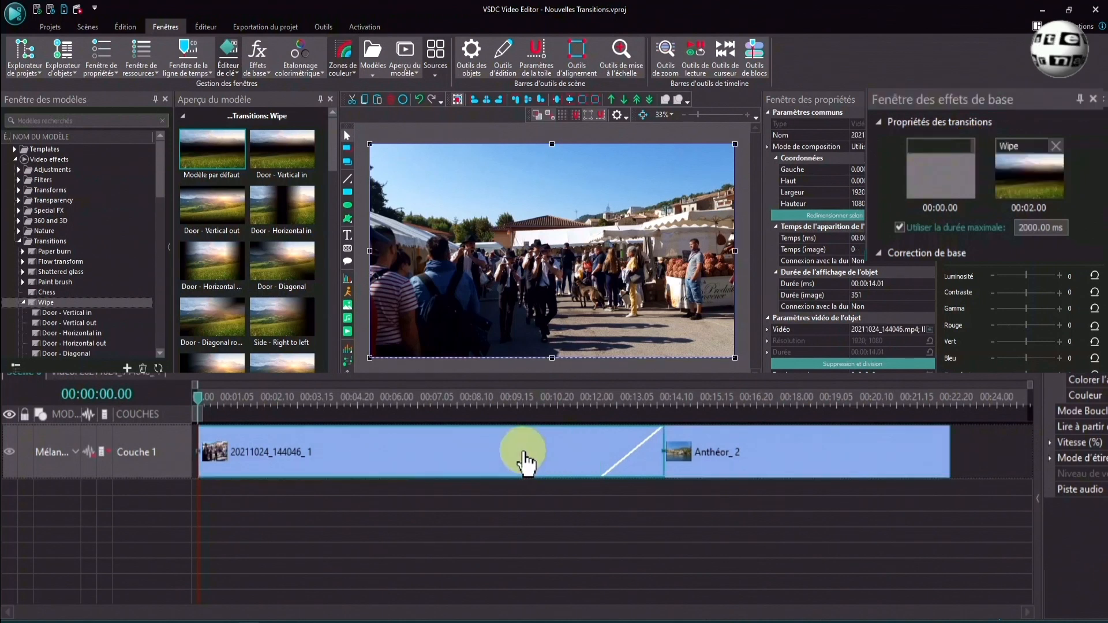
pyautogui.click(732, 458)
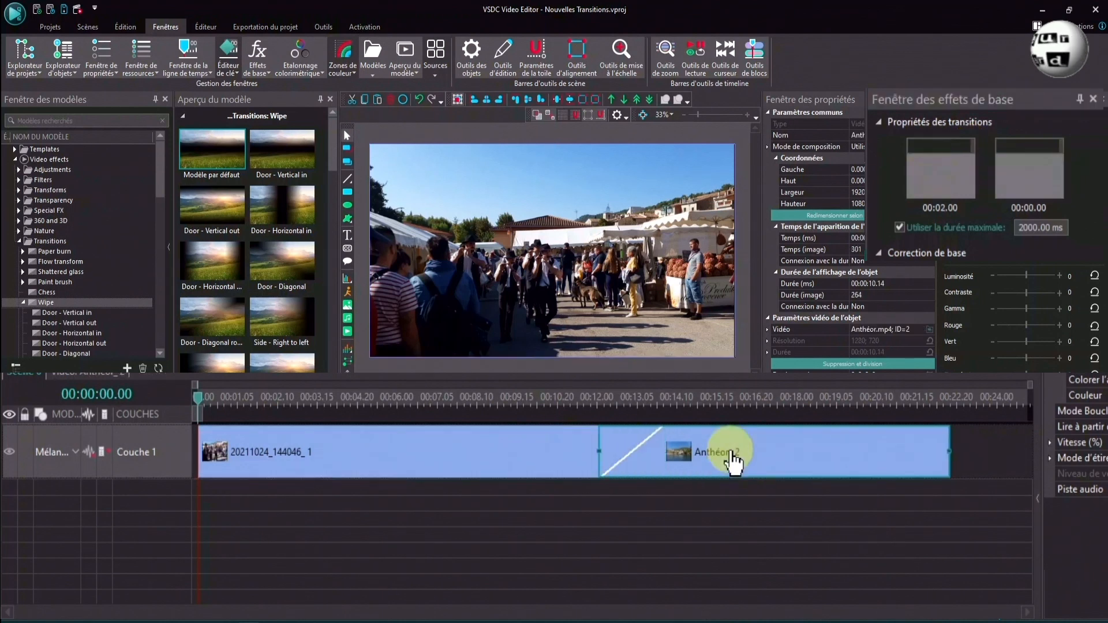
# Set the fade-in (Fondu en entrant) of Anthéor_2 to the last used Wipe and check the first clip's transition
pyautogui.rightClick(637, 461)
pyautogui.moveTo(687, 502)
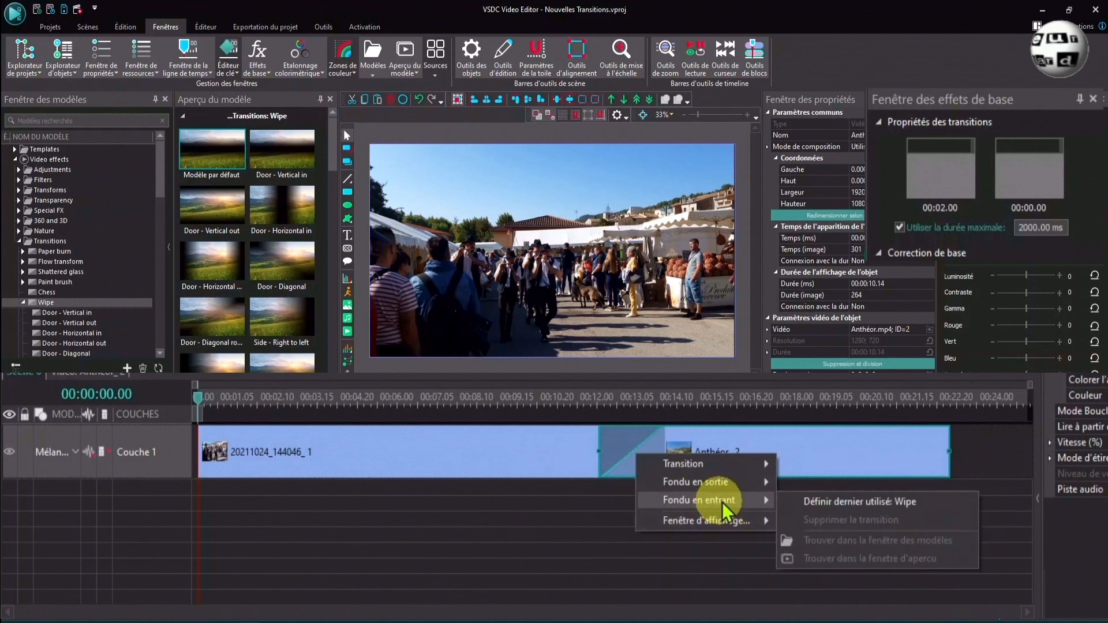
pyautogui.click(805, 503)
pyautogui.click(550, 473)
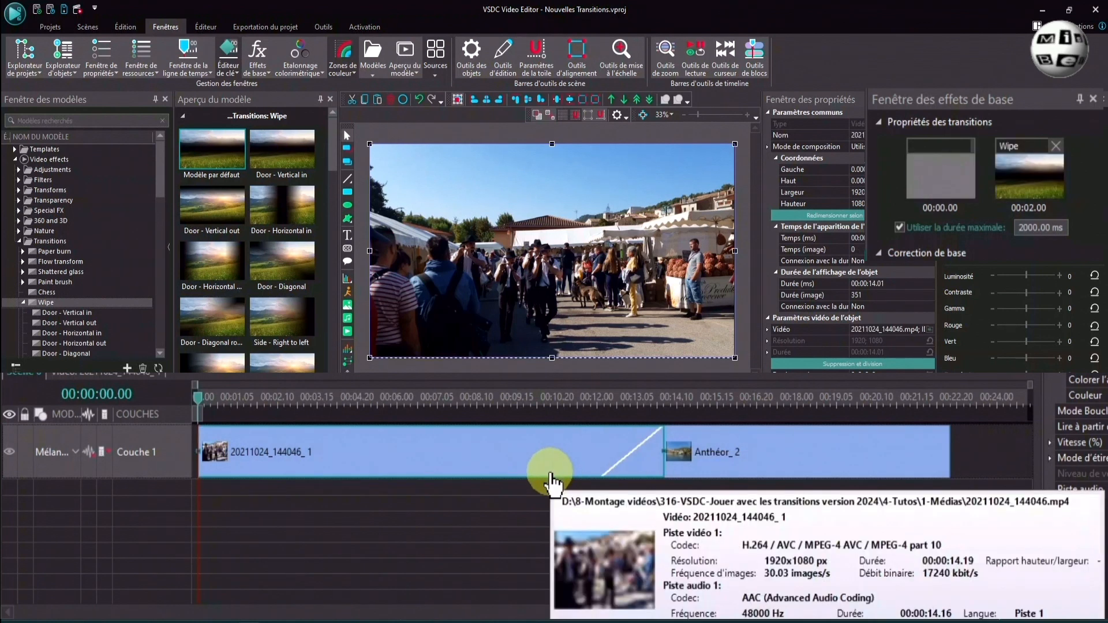
# Preview the Wipe transition by playing the scene from 00:00:11.16, and check the transition properties of Anthéor_2
pyautogui.click(586, 401)
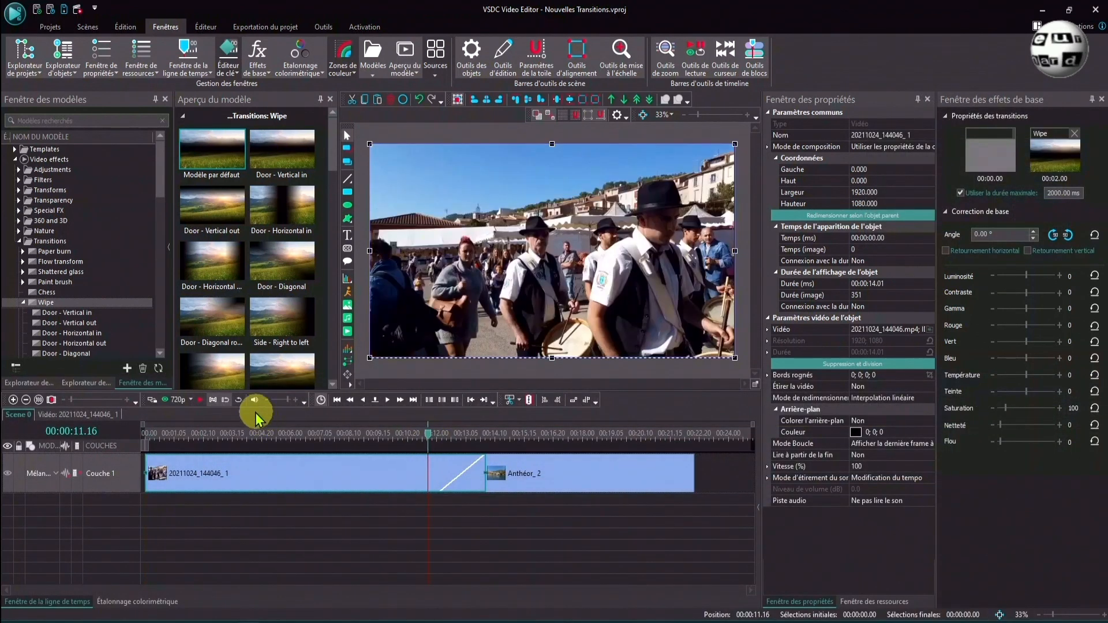
pyautogui.click(200, 400)
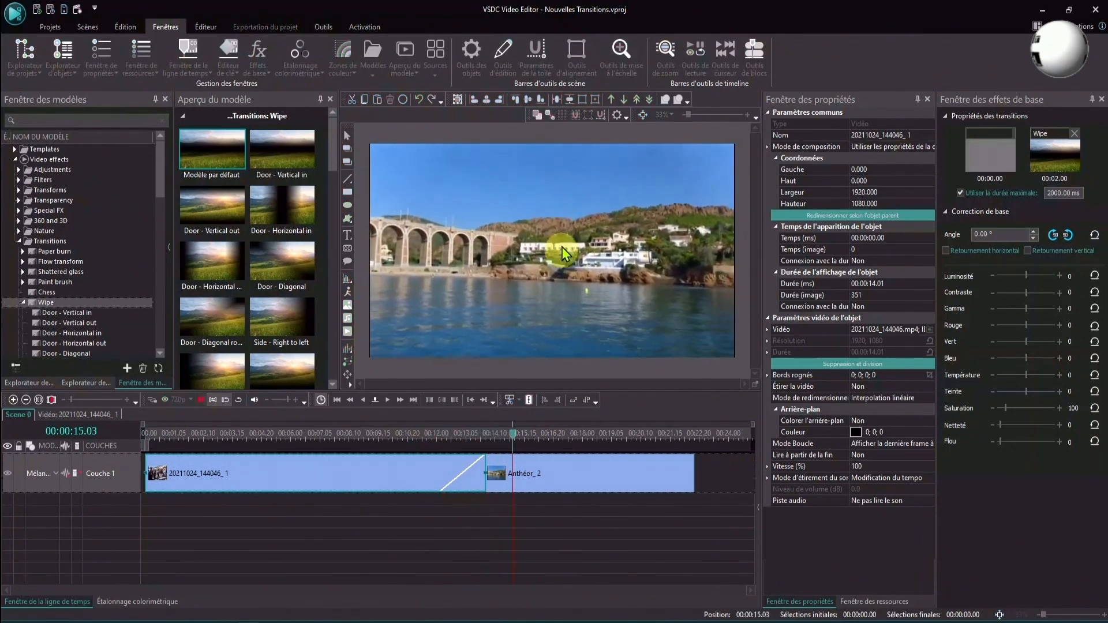
pyautogui.press('space')
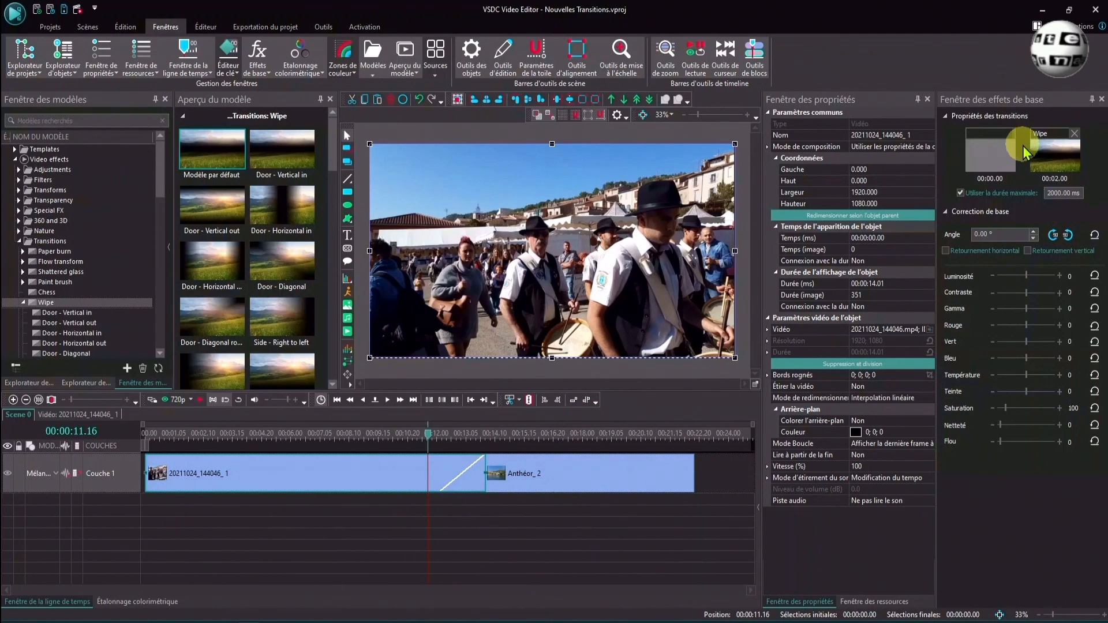
pyautogui.click(593, 493)
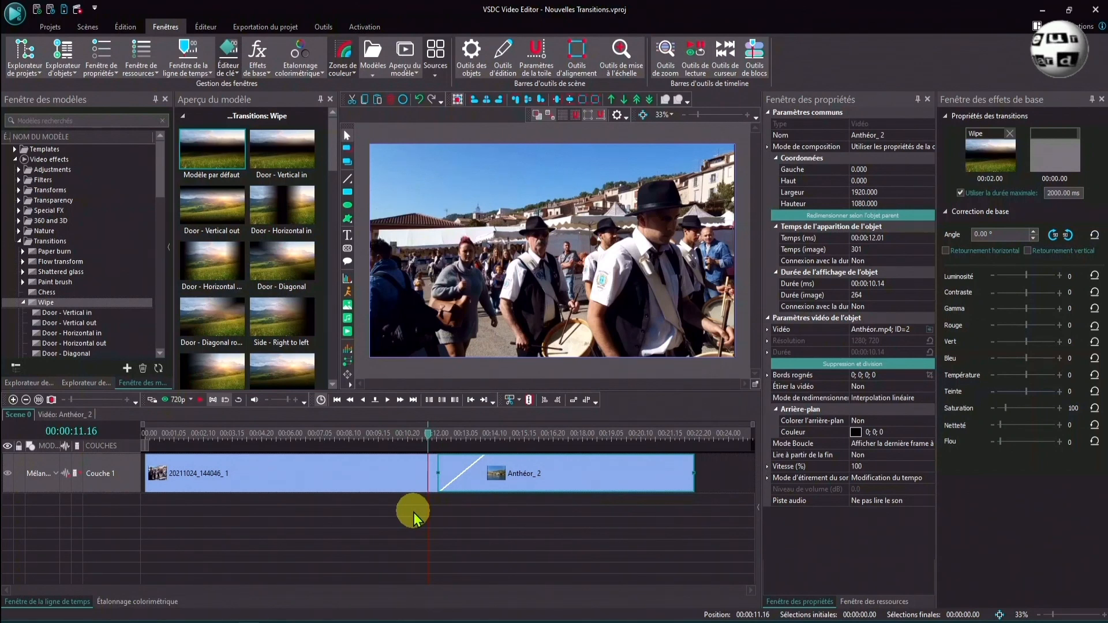
# Look over the transition categories in the templates tree and the variants listed under Wipe
pyautogui.click(23, 302)
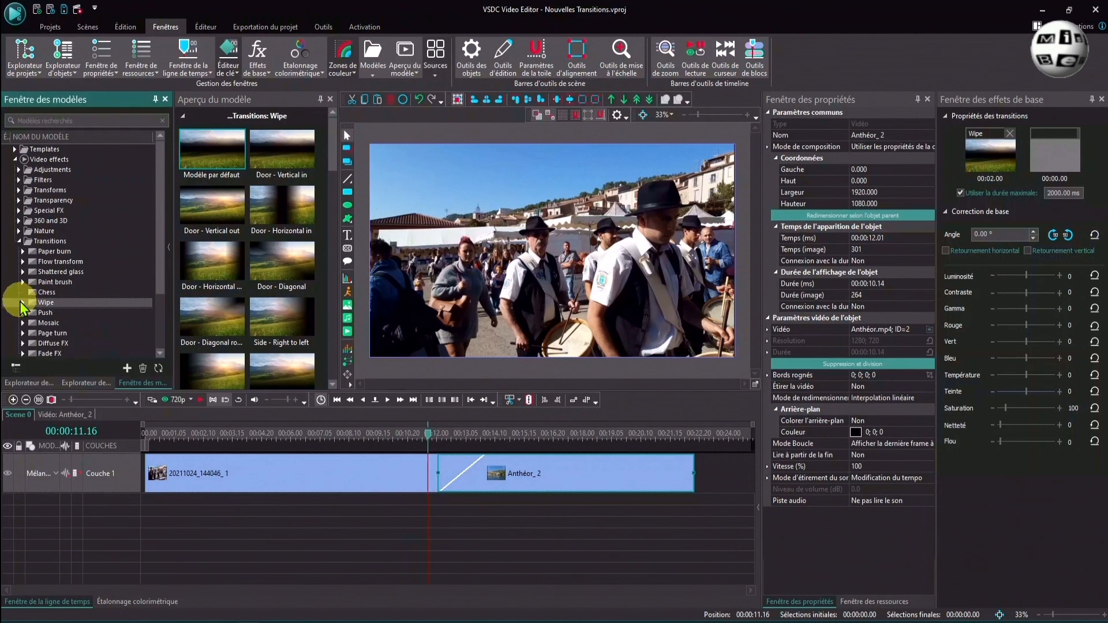
pyautogui.scroll(-1, 83, 297)
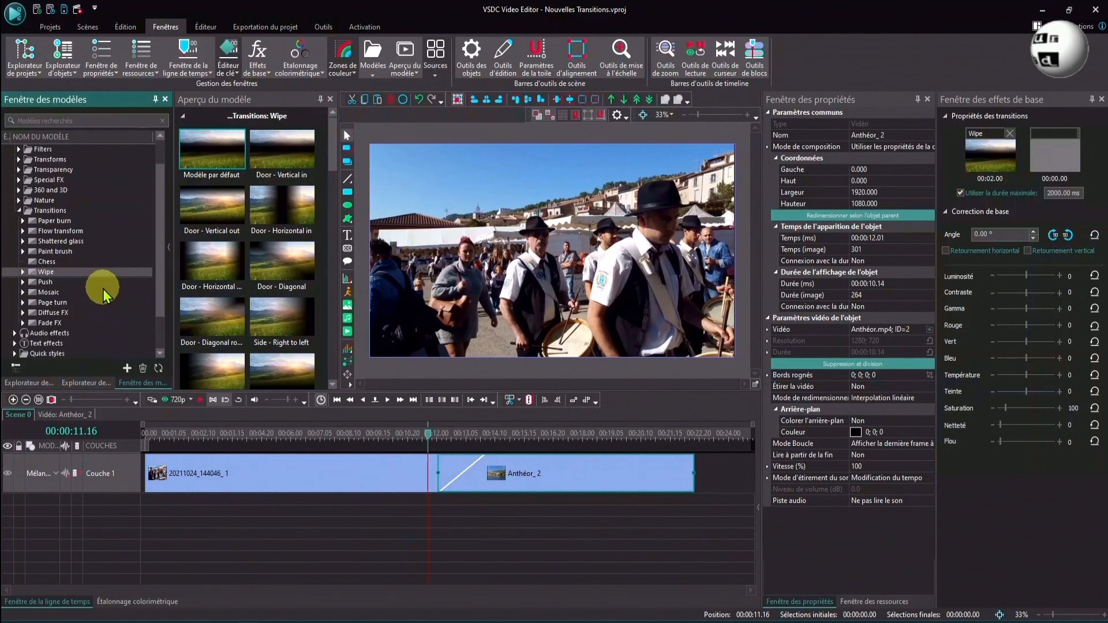
pyautogui.click(23, 302)
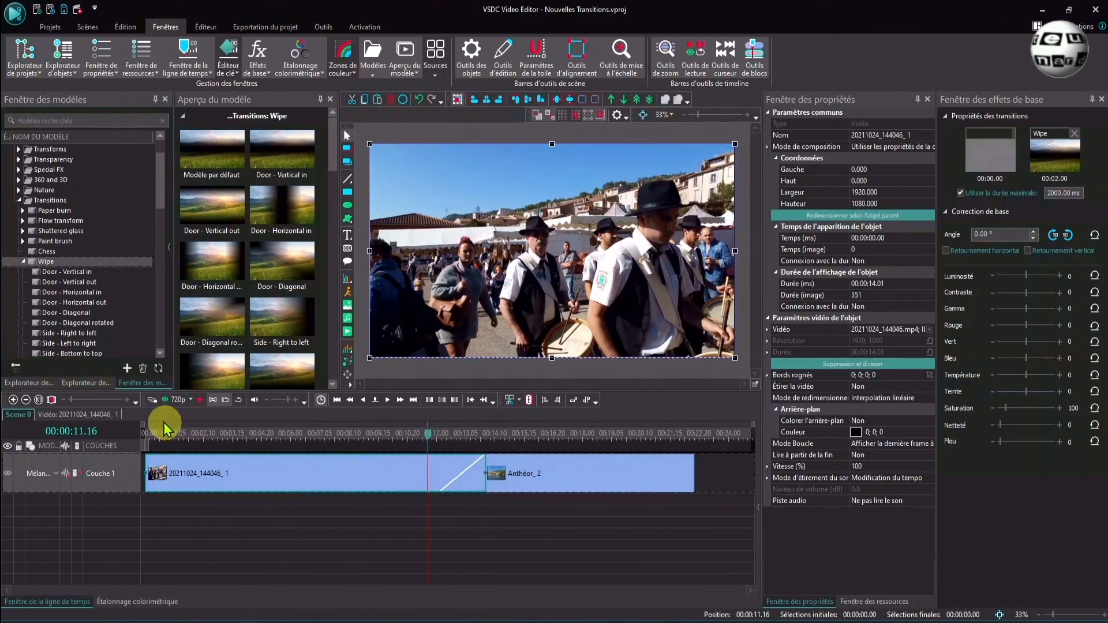
pyautogui.click(23, 261)
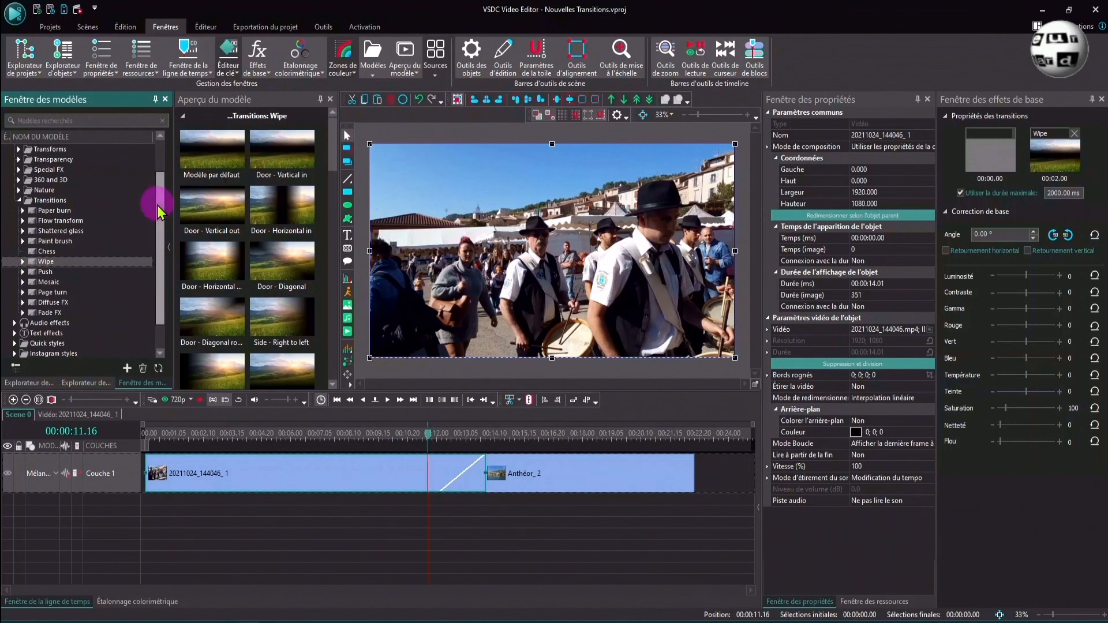
pyautogui.scroll(-1, 159, 213)
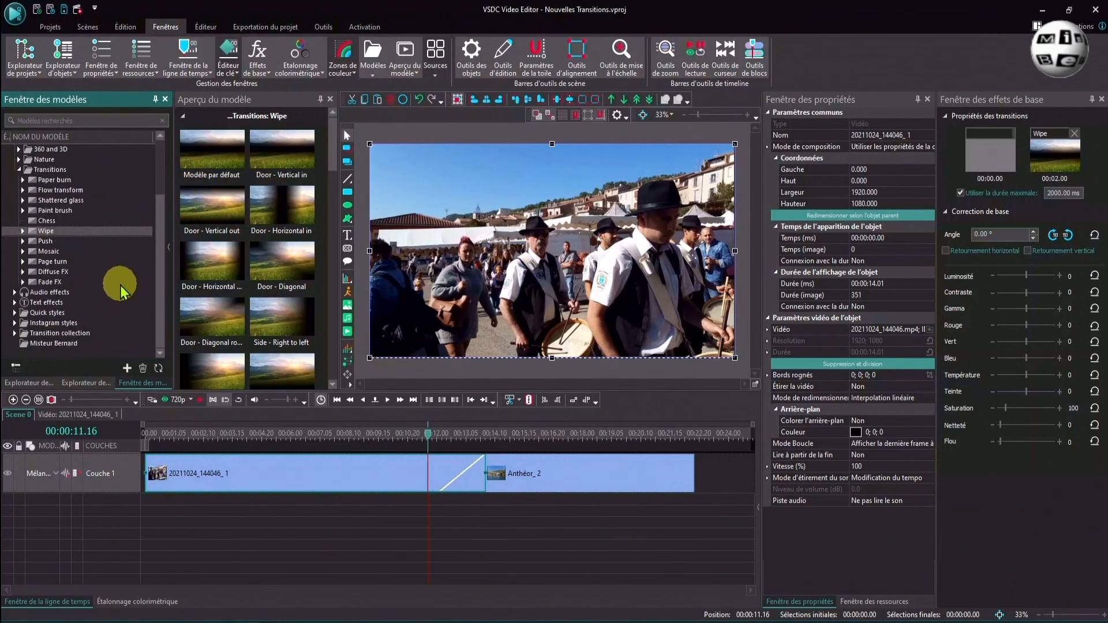
# Apply the Page turn template Advanced - left-bottom to right-top to the first clip's closing transition, and check the transition properties of Anthéor_2
pyautogui.click(23, 263)
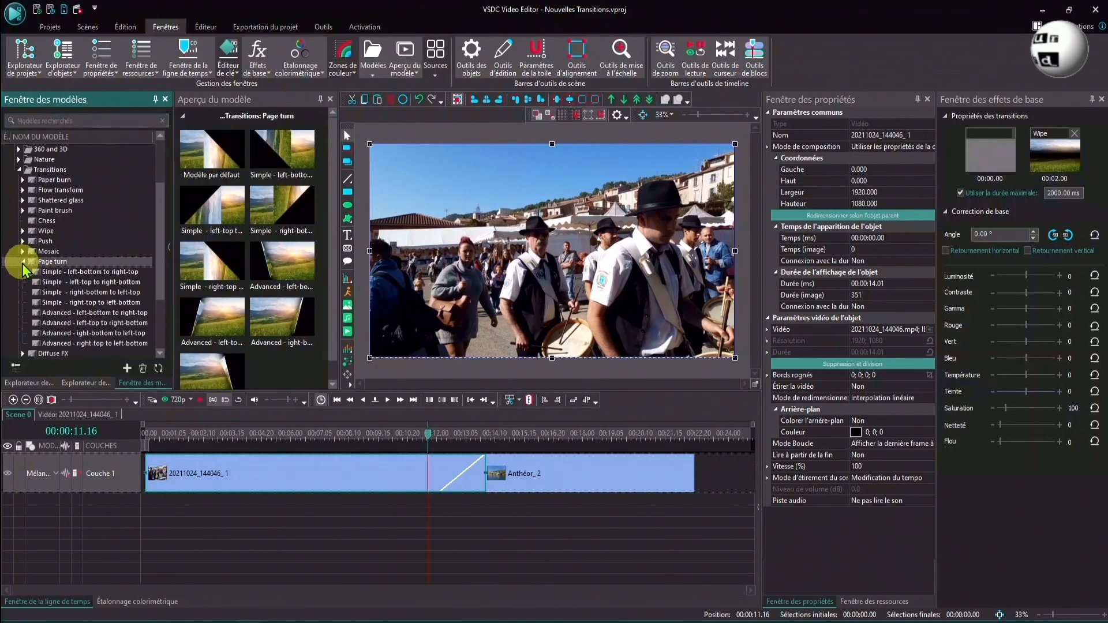
pyautogui.click(52, 313)
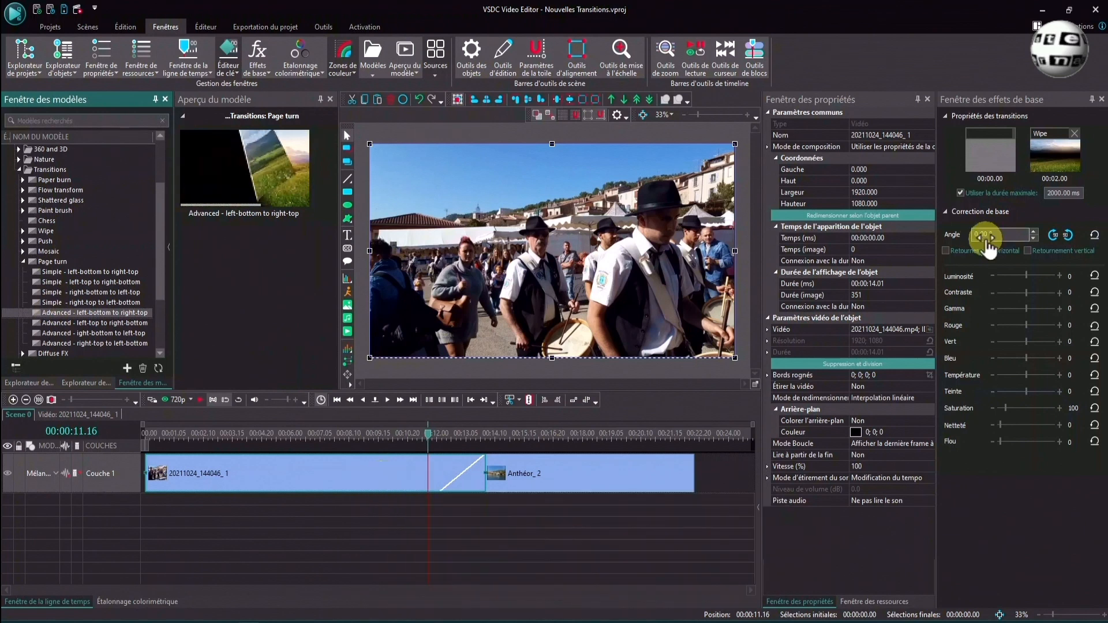
pyautogui.moveTo(239, 158); pyautogui.dragTo(461, 470)
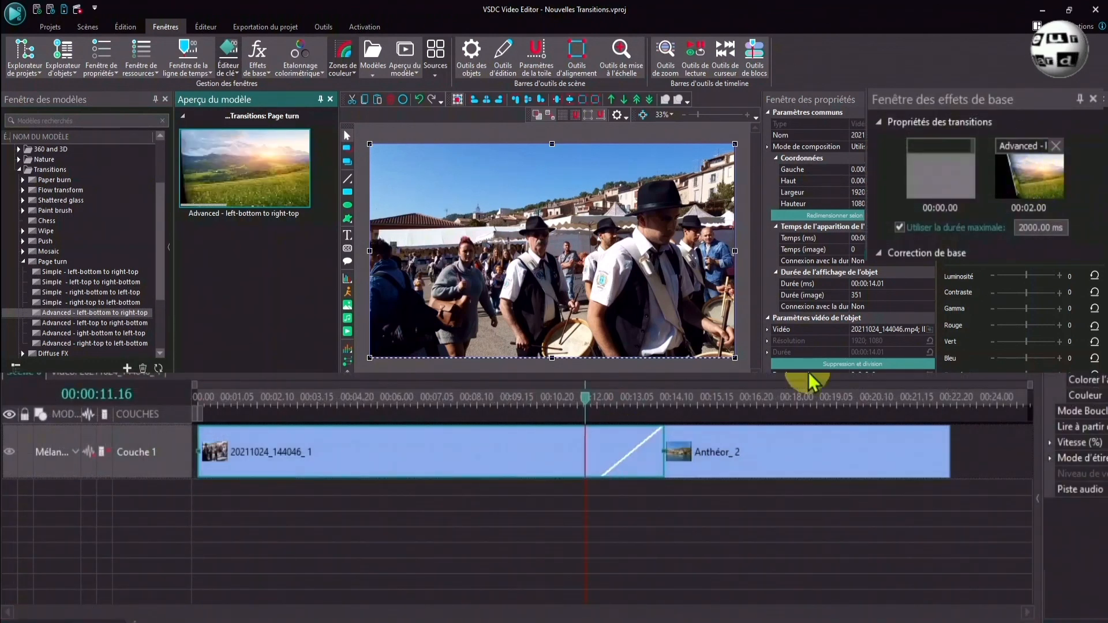
pyautogui.click(774, 450)
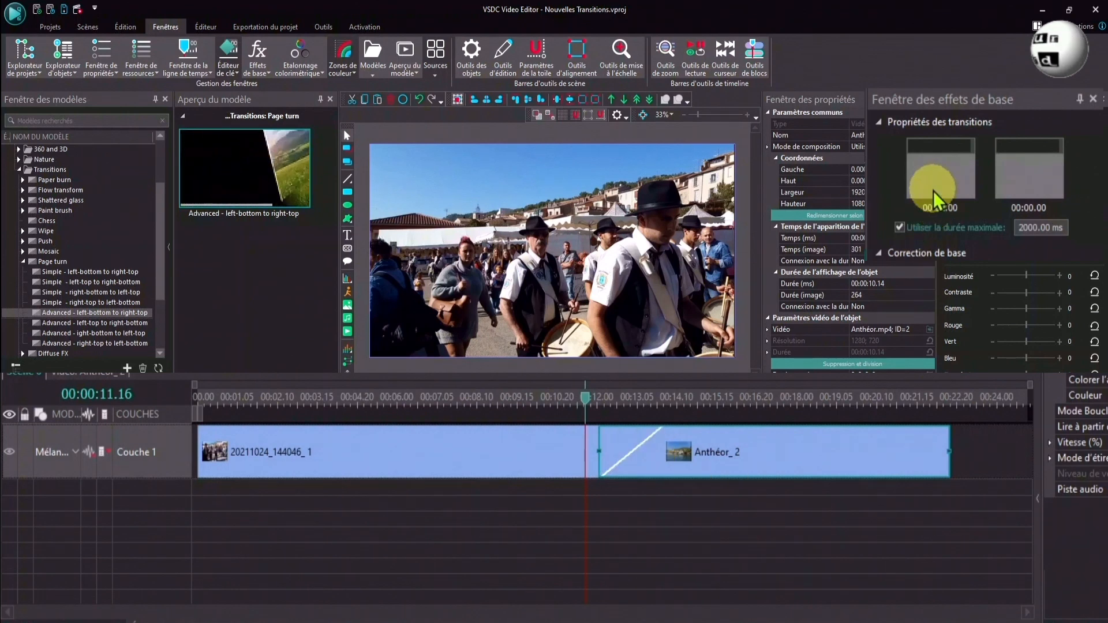
# Preview the page turn by playing the scene from 00:00:11.16, and compare the transition properties of both clips
pyautogui.click(201, 406)
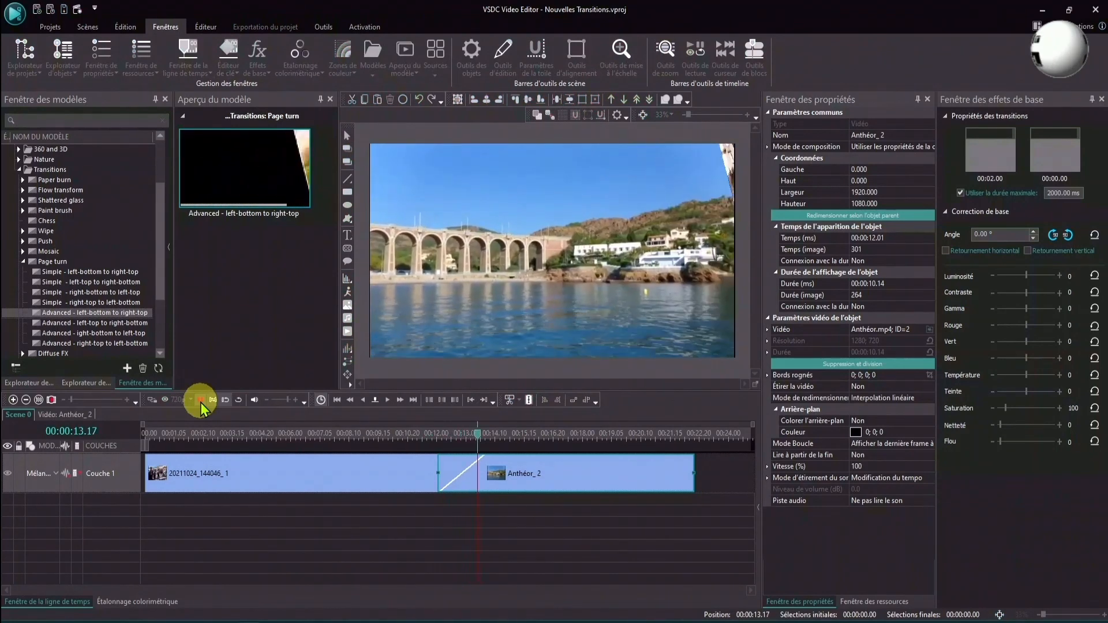
pyautogui.click(200, 403)
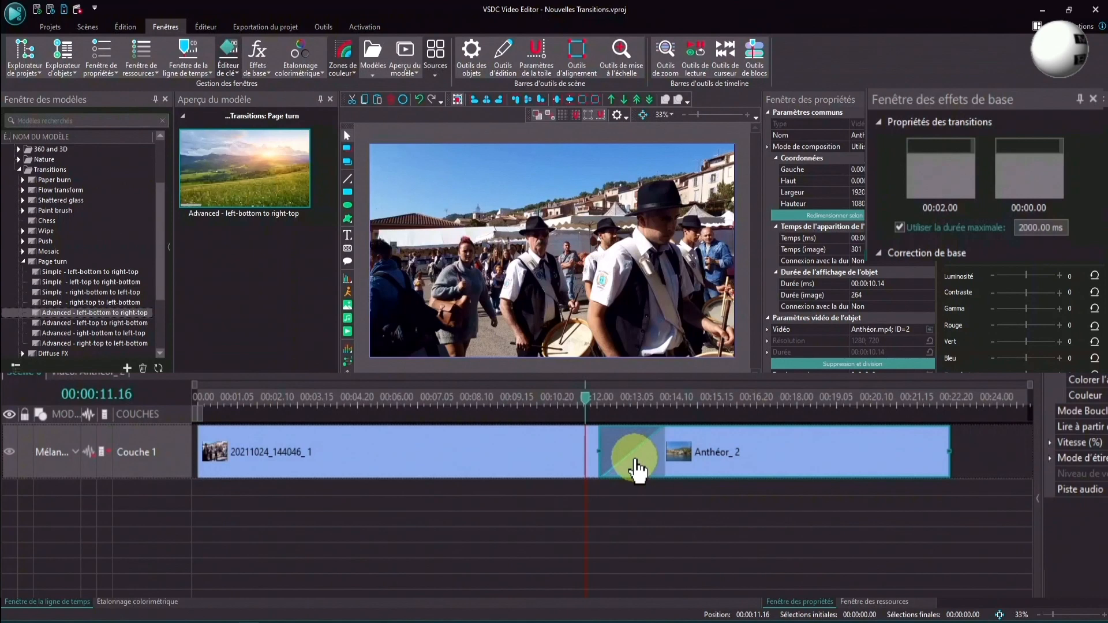
pyautogui.click(512, 462)
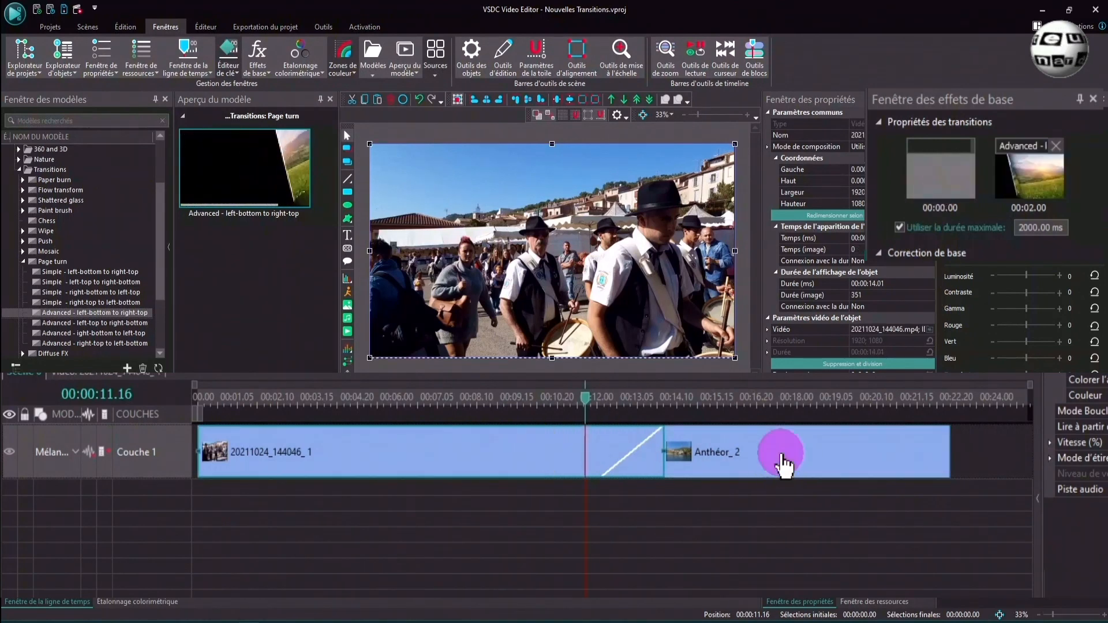
pyautogui.click(782, 465)
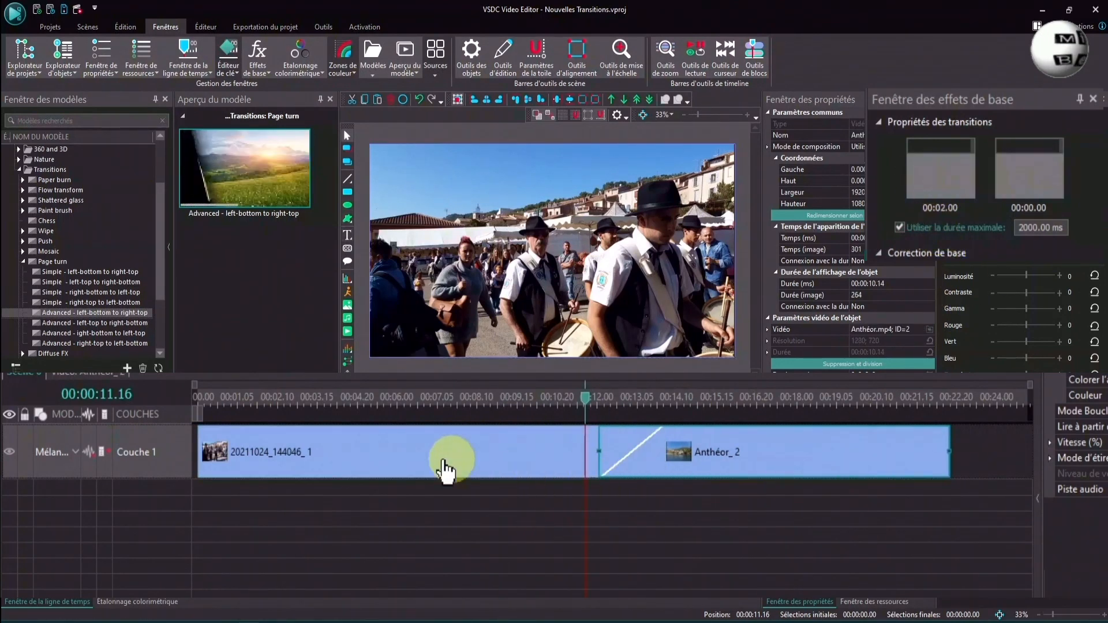
pyautogui.moveTo(710, 464)
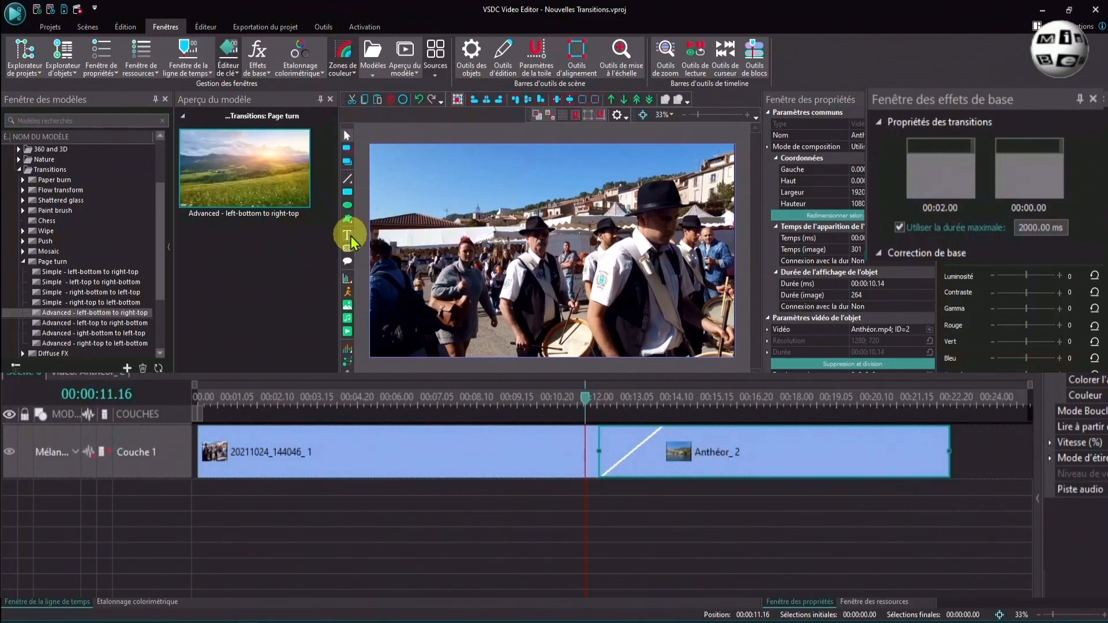
pyautogui.moveTo(746, 465)
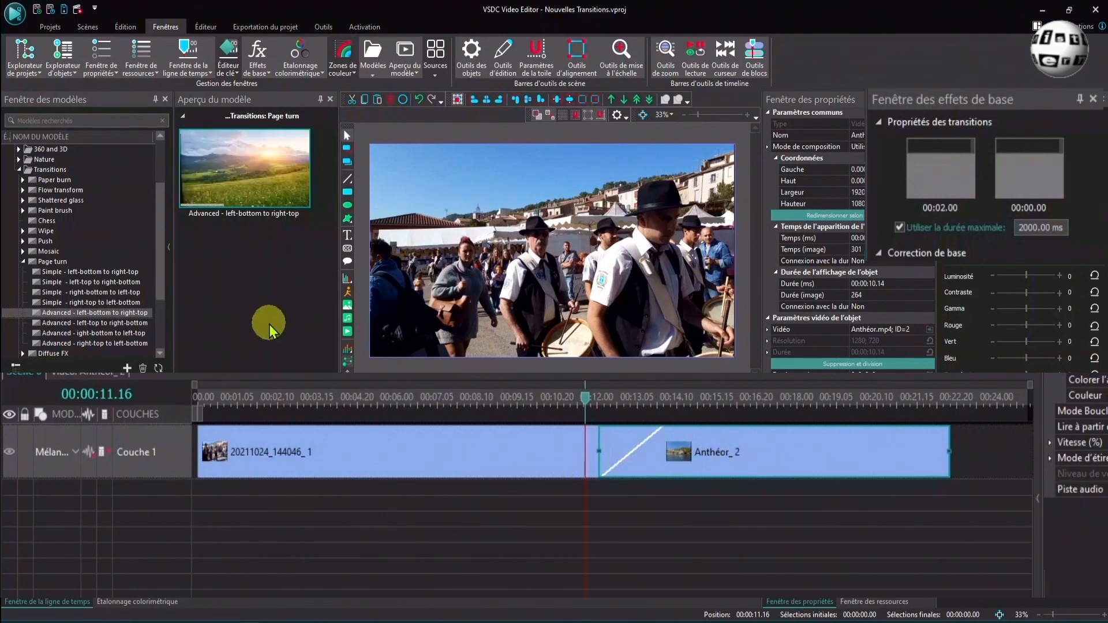
# Apply the default Wipe template to the opening transition of Anthéor_2, compare it with the first clip, and preview the scene
pyautogui.click(23, 232)
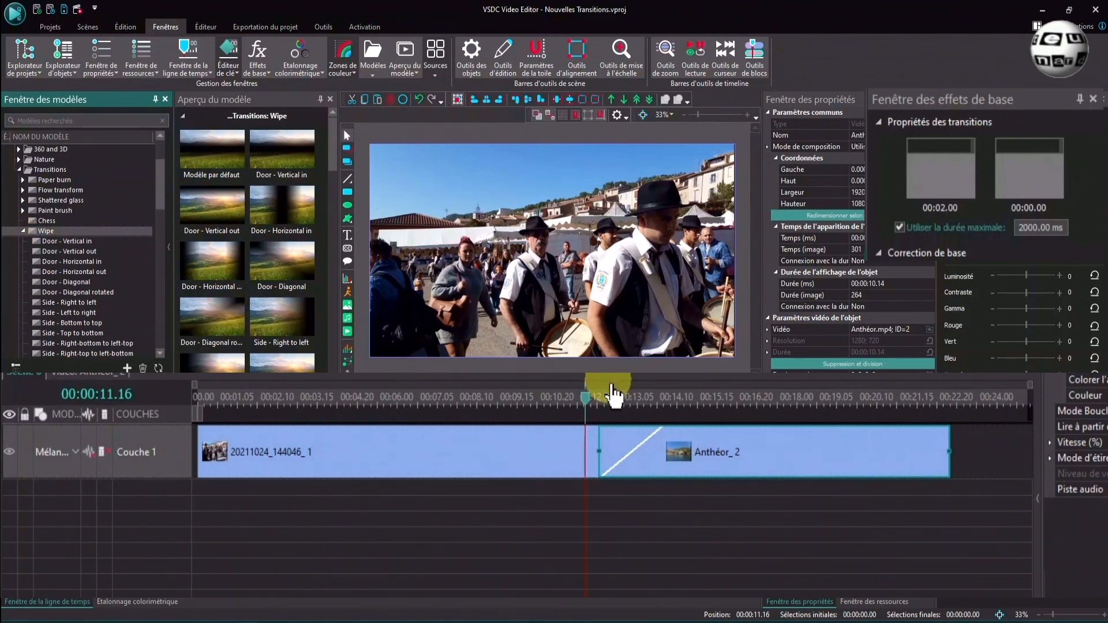
pyautogui.click(205, 157)
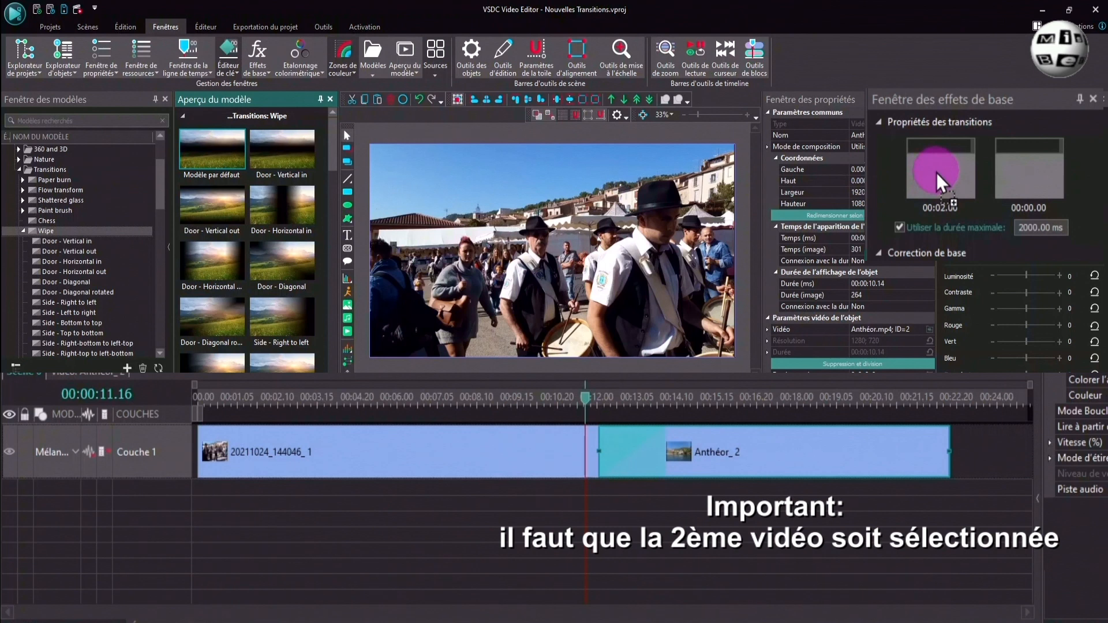
pyautogui.moveTo(937, 172); pyautogui.dragTo(936, 172)
pyautogui.click(549, 453)
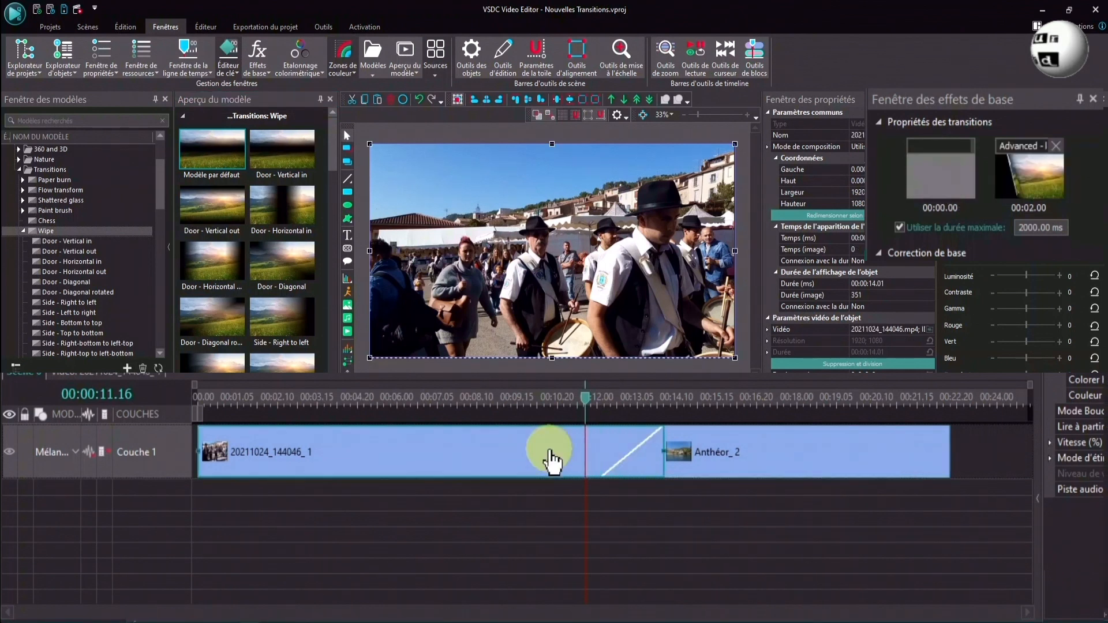
pyautogui.click(786, 456)
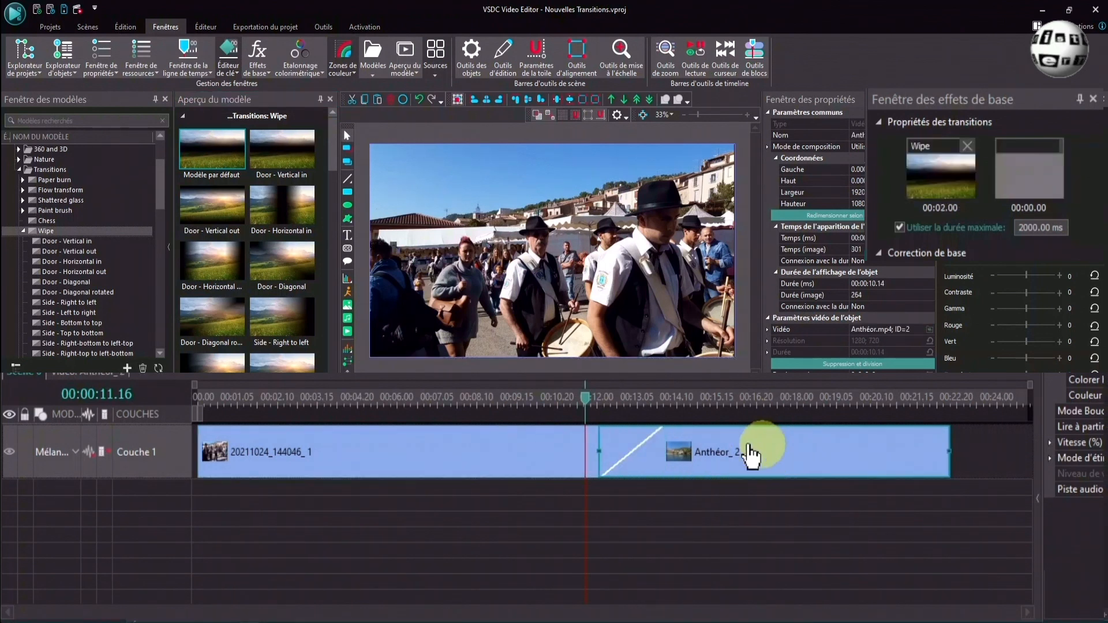
pyautogui.click(198, 402)
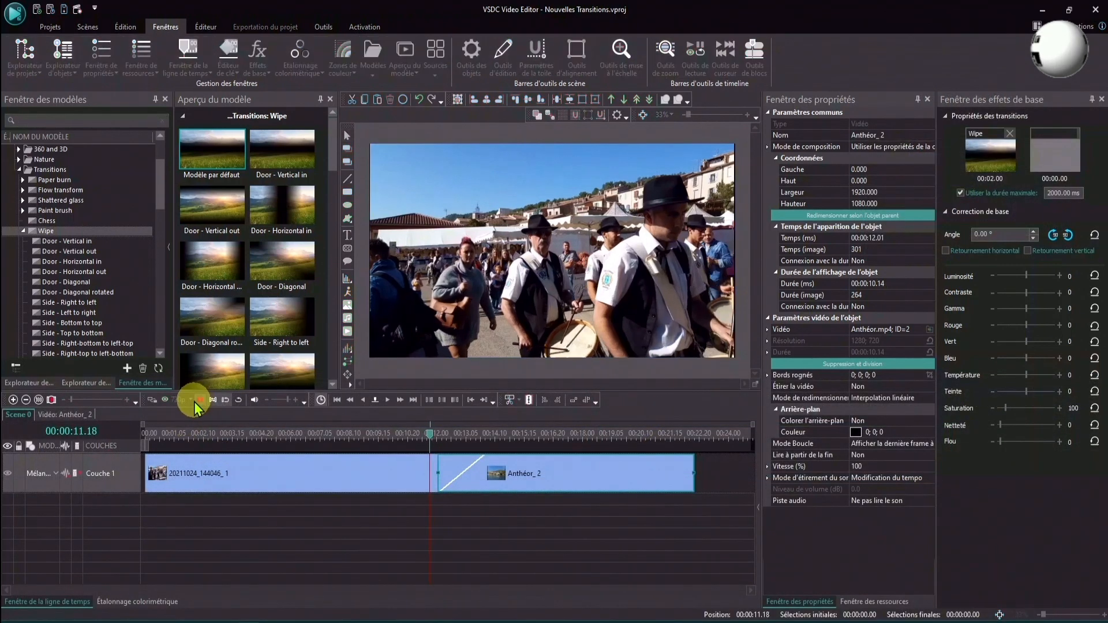
pyautogui.click(199, 401)
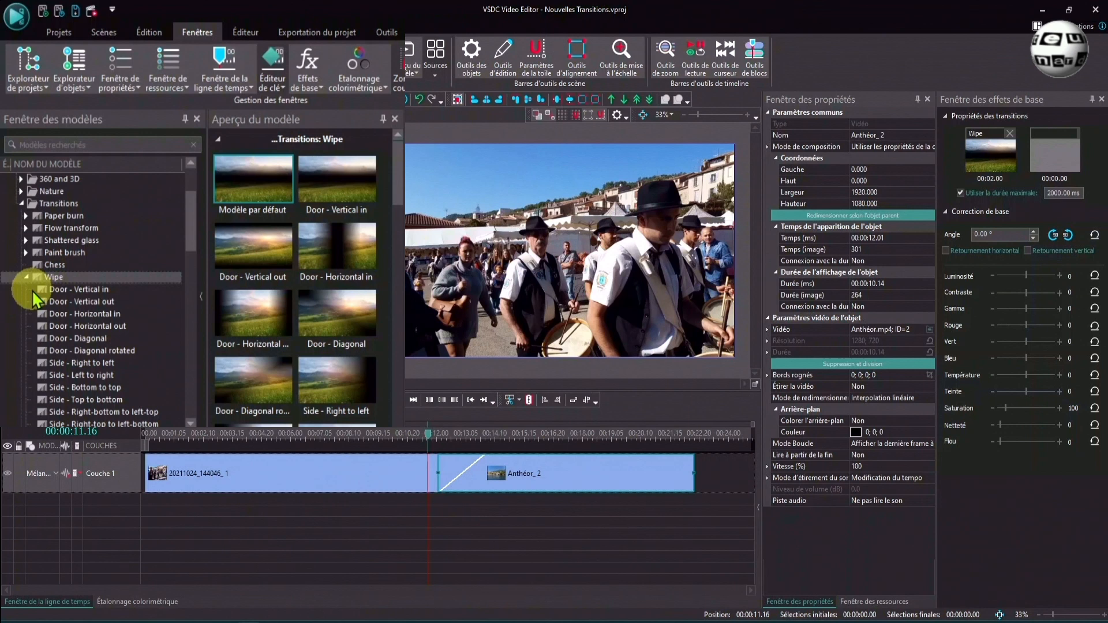
# Apply the Right-top to left-bottom template from the Transition collection's Page turn group to the transition between the two clips
pyautogui.scroll(-3, 155, 317)
pyautogui.scroll(-15, 152, 312)
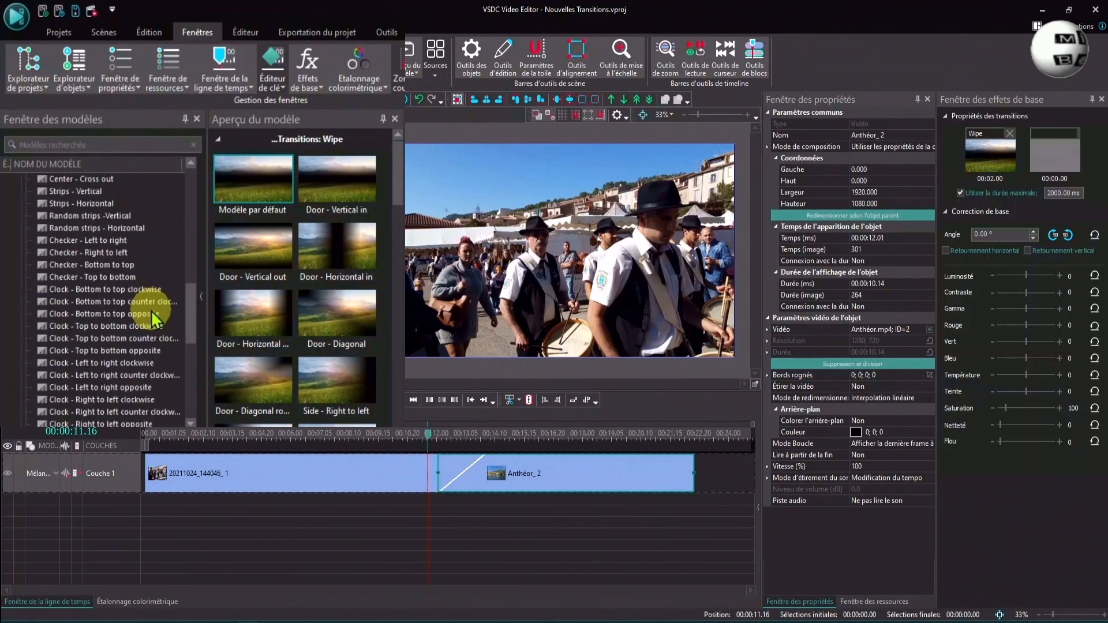
pyautogui.click(68, 316)
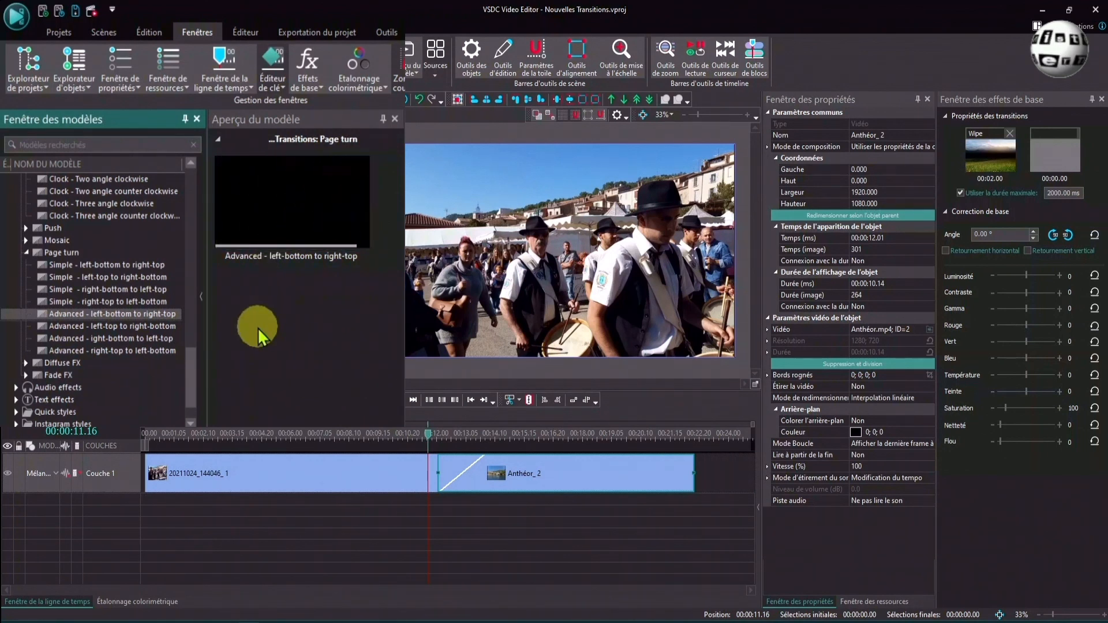
pyautogui.scroll(-1, 93, 381)
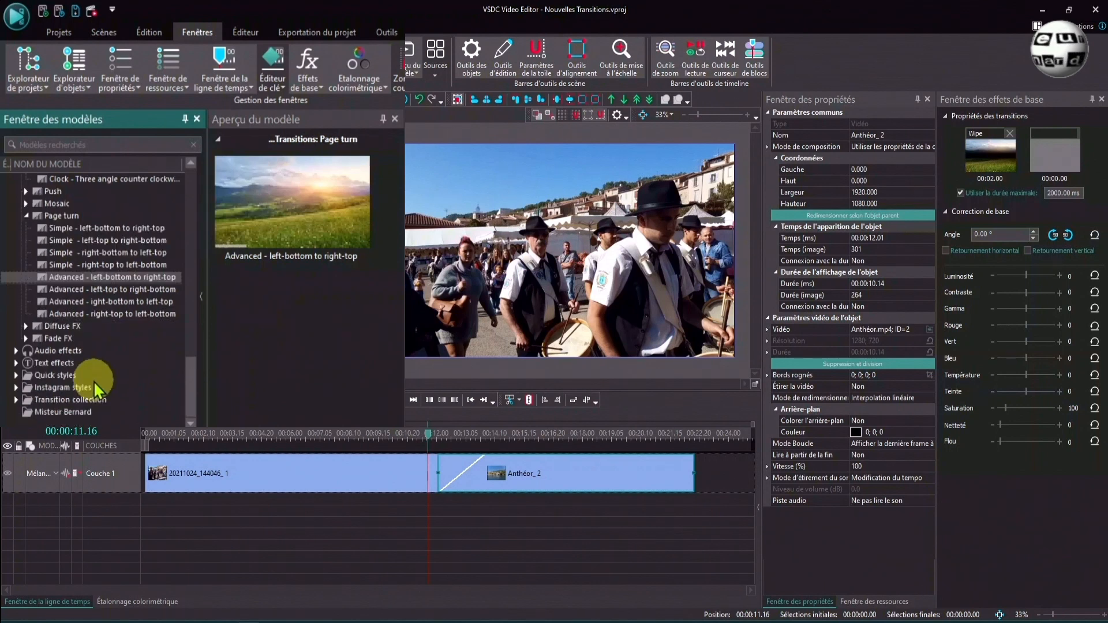
pyautogui.click(16, 399)
pyautogui.scroll(-1, 127, 345)
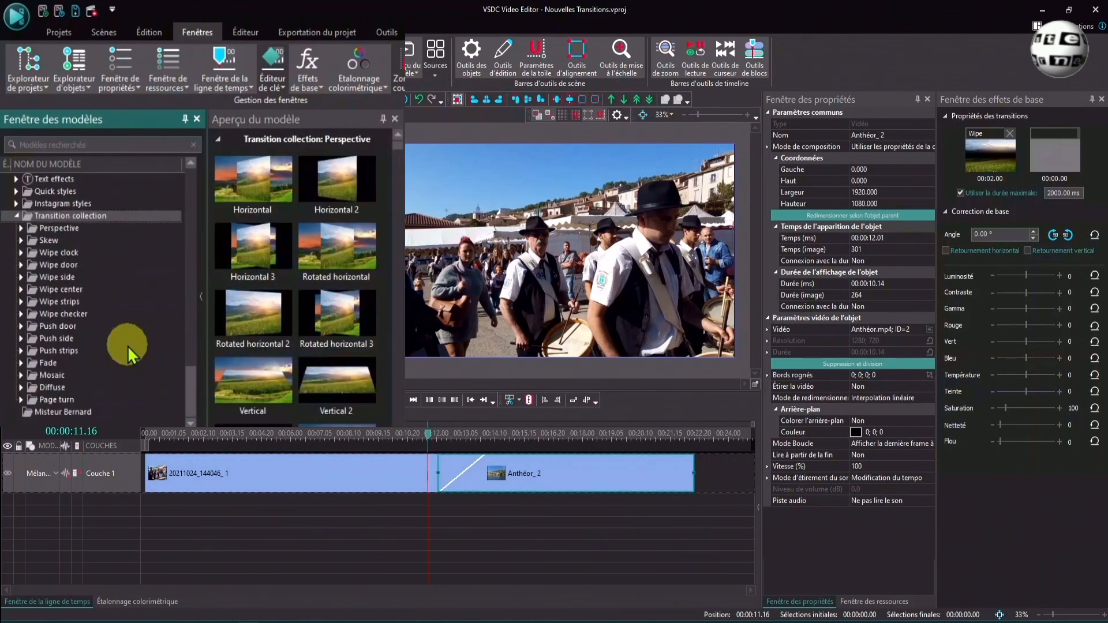
pyautogui.click(21, 399)
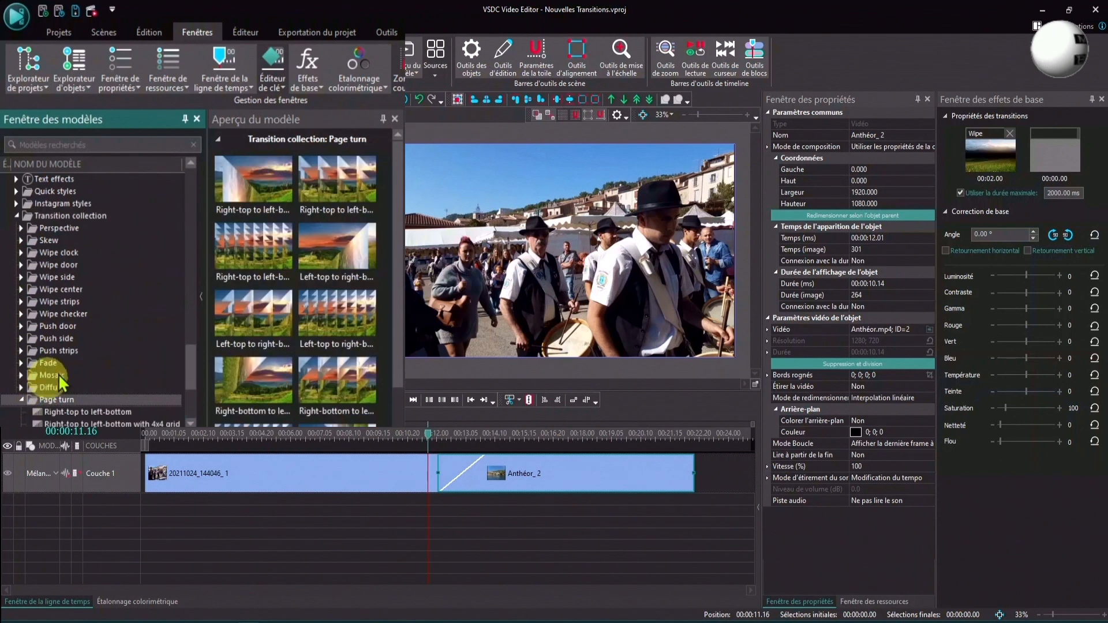
pyautogui.click(99, 411)
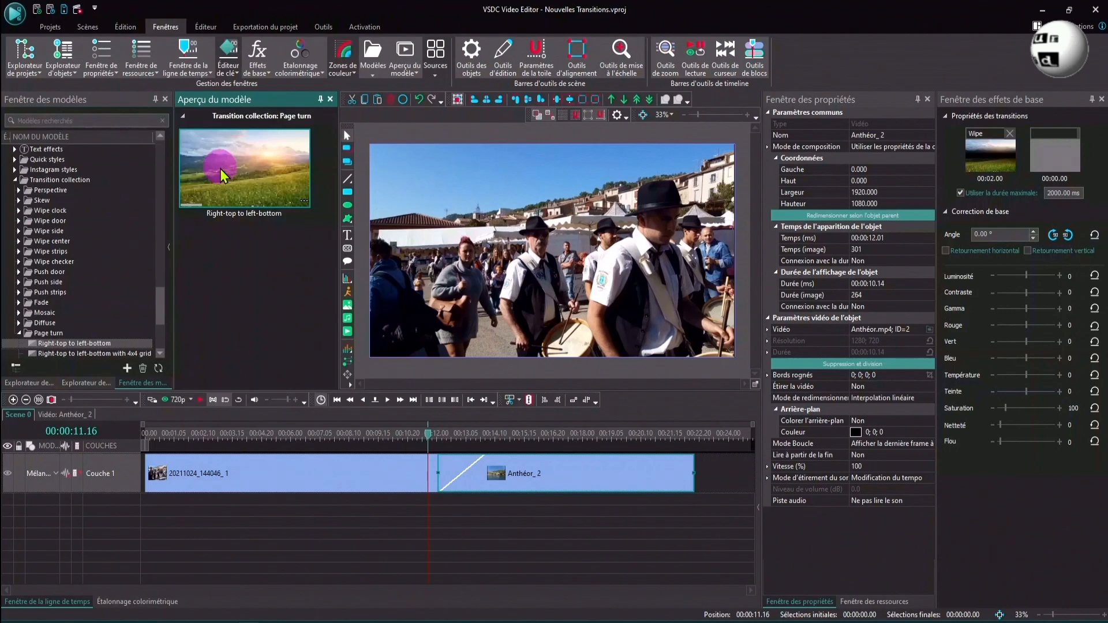
pyautogui.moveTo(220, 169); pyautogui.dragTo(451, 475)
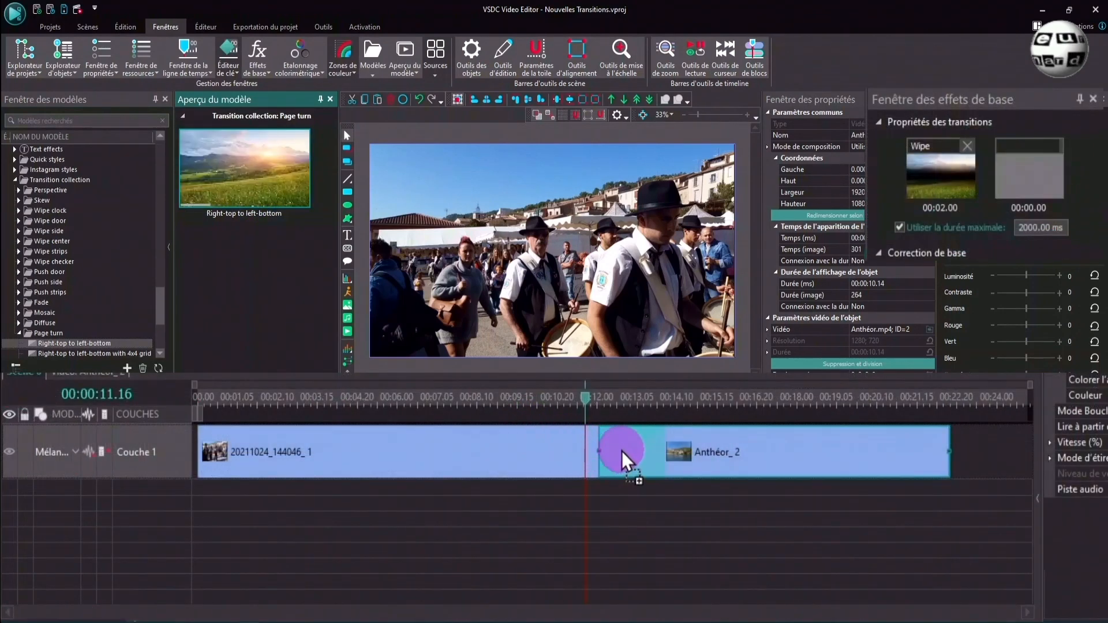
pyautogui.moveTo(622, 451); pyautogui.dragTo(631, 456)
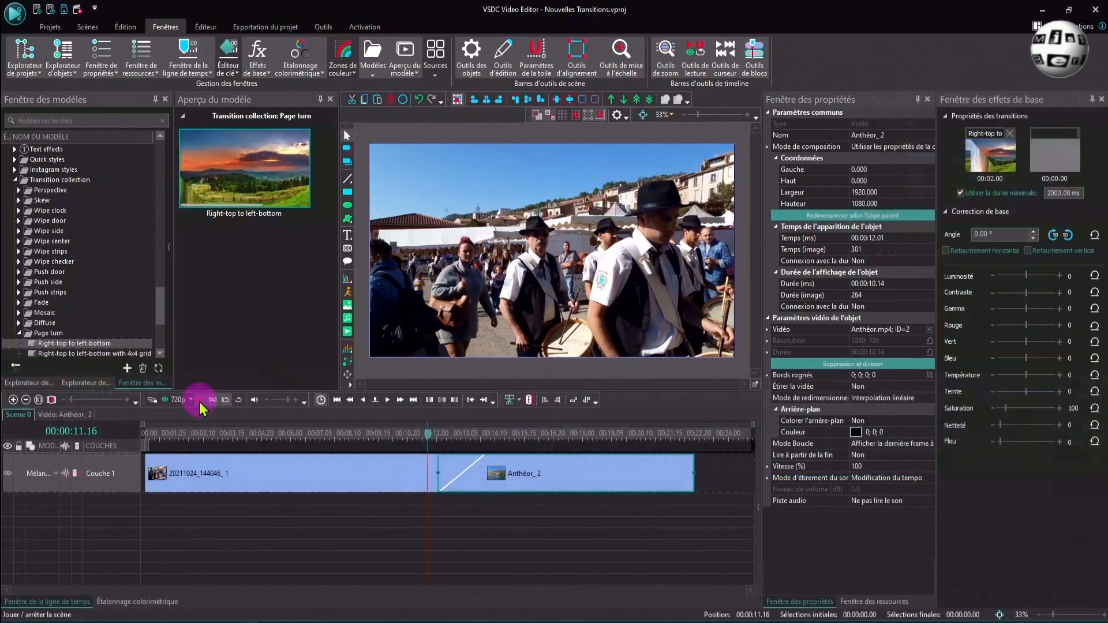
# Preview the Right-top to left-bottom transition by playing the scene, and check its details on the timeline
pyautogui.click(199, 402)
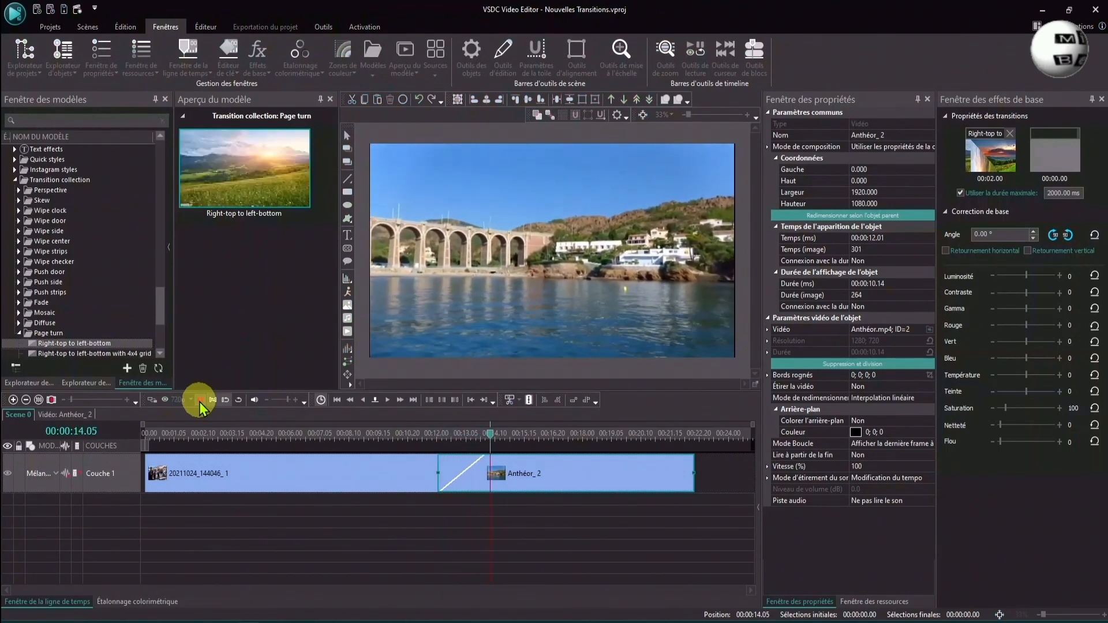
pyautogui.click(199, 402)
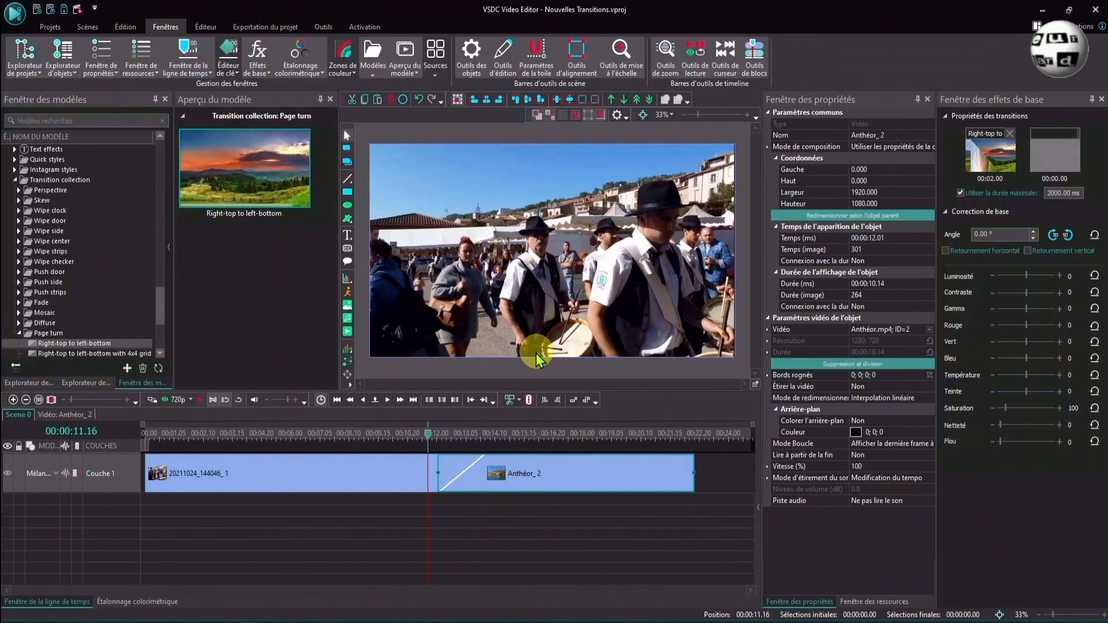
pyautogui.moveTo(472, 467)
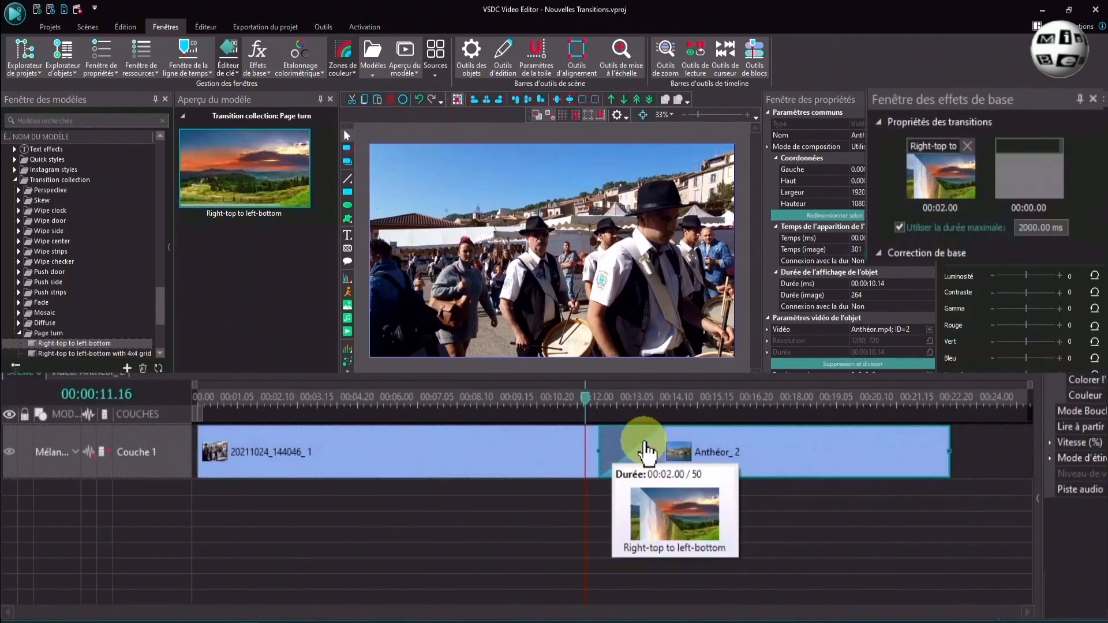
# Remove the Right-top to left-bottom template from Anthéor_2, and check the first clip's transition properties and the template list
pyautogui.click(968, 147)
pyautogui.click(502, 456)
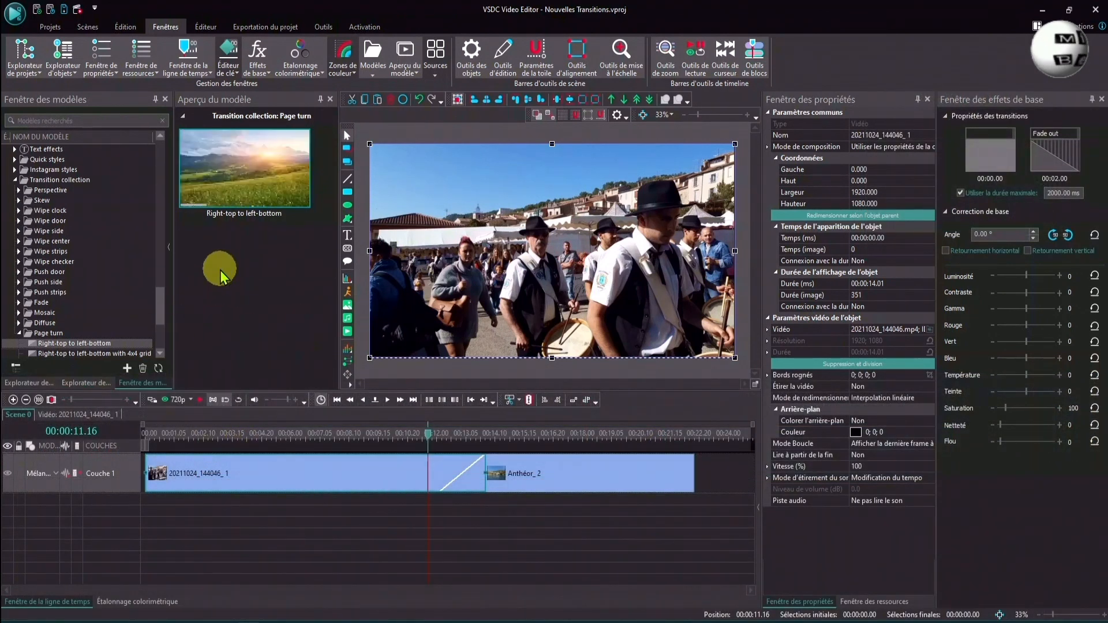
pyautogui.scroll(5, 91, 241)
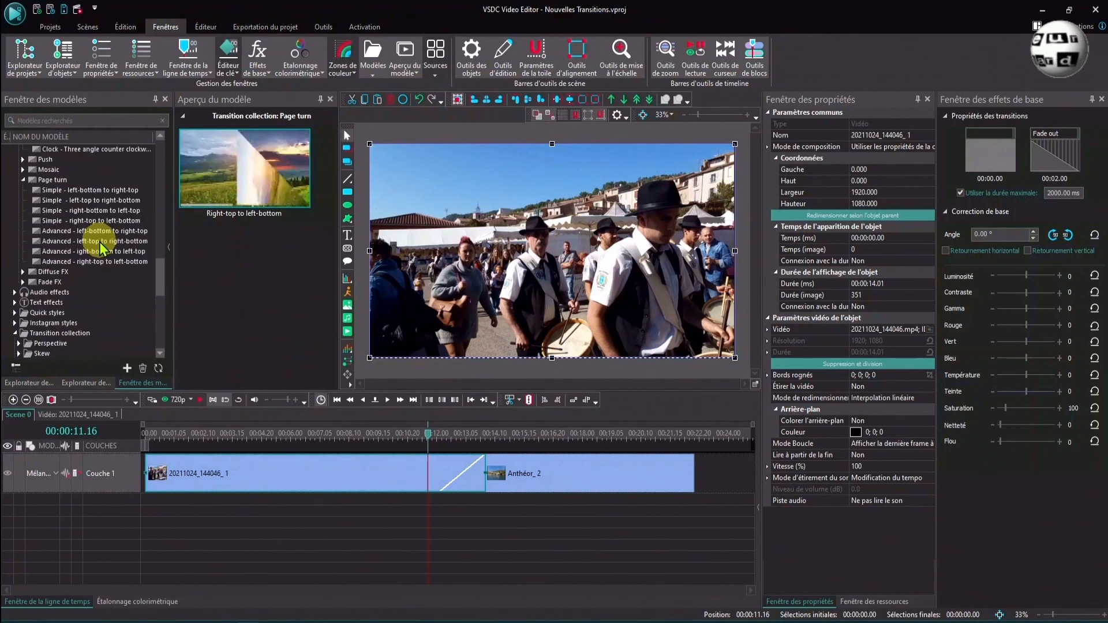
pyautogui.scroll(-8, 87, 218)
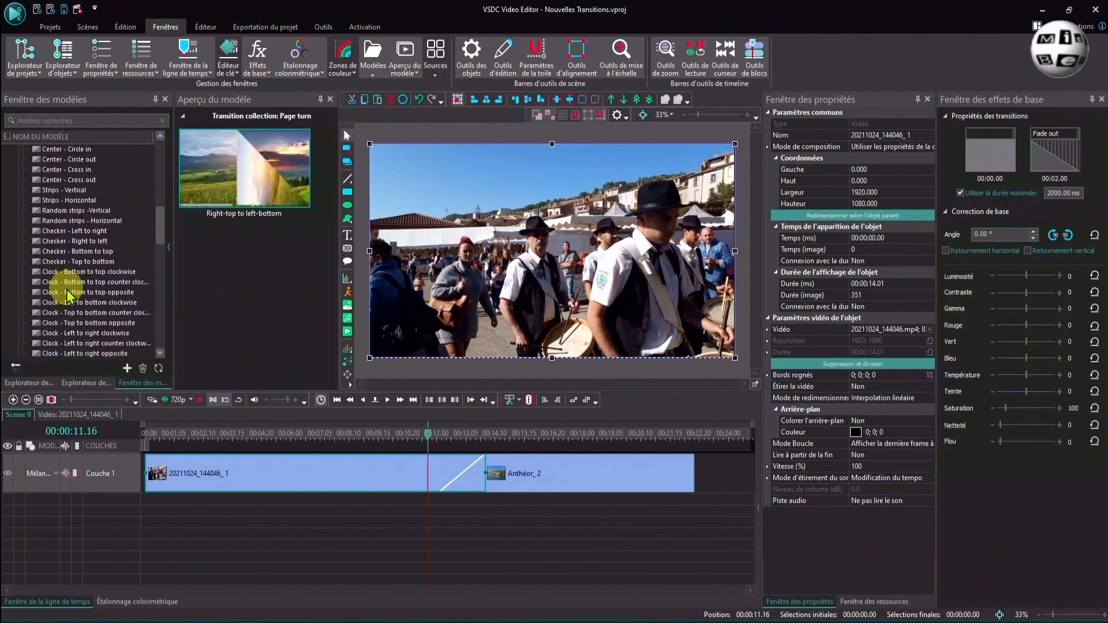
pyautogui.scroll(6, 52, 253)
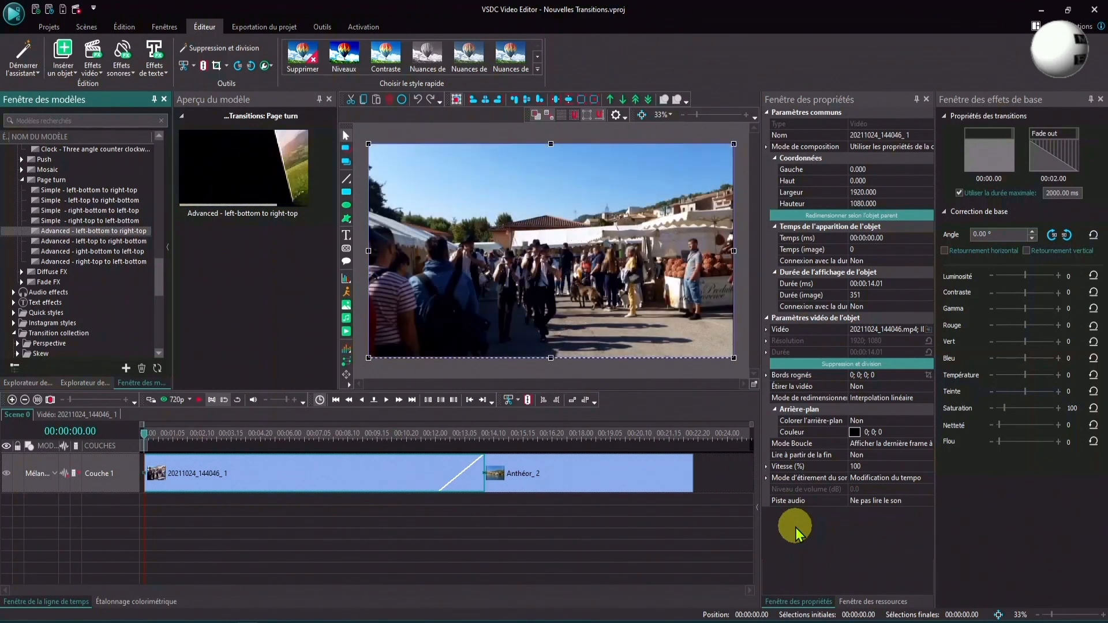
# Insert the video Canards.mp4 on Couche 1 and overlap it with the end of Anthéor_2 by 2 seconds
pyautogui.click(349, 334)
pyautogui.click(638, 280)
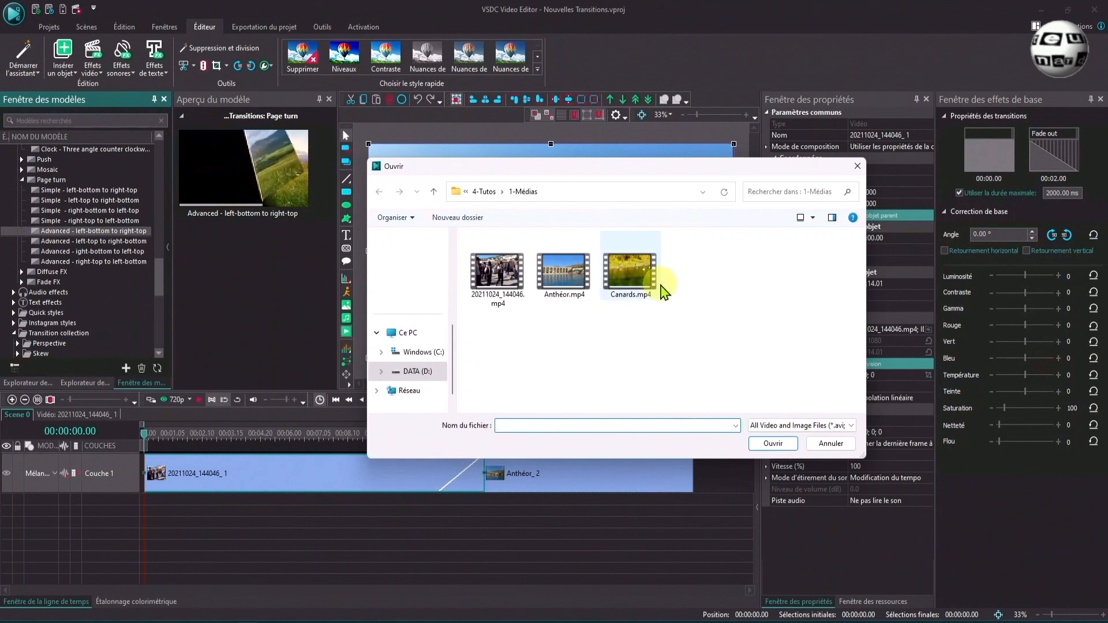
pyautogui.click(773, 444)
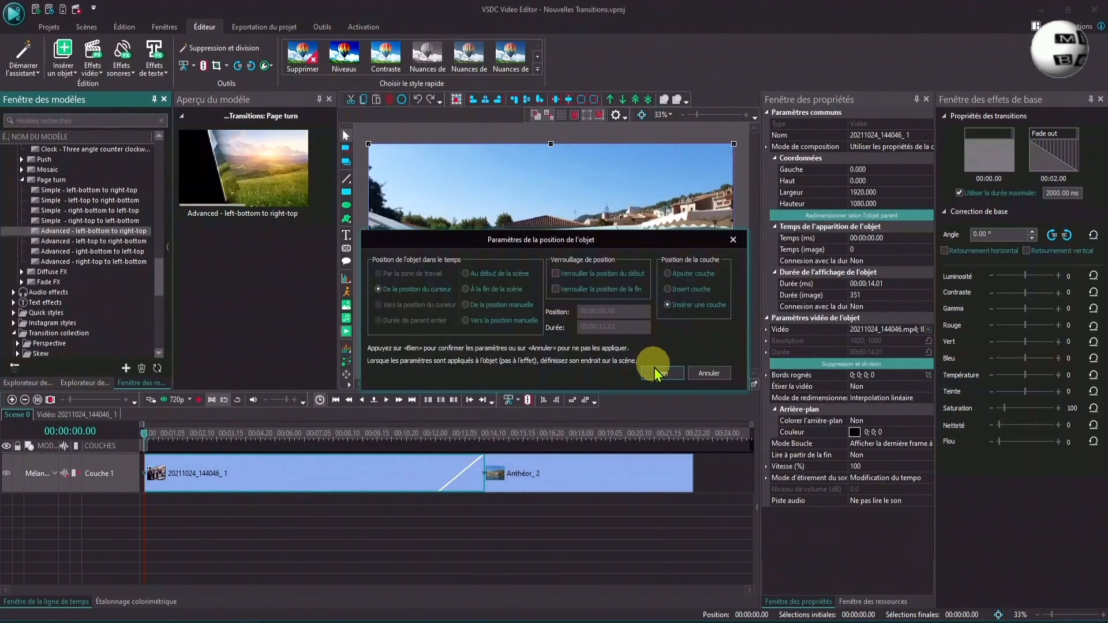
pyautogui.click(662, 374)
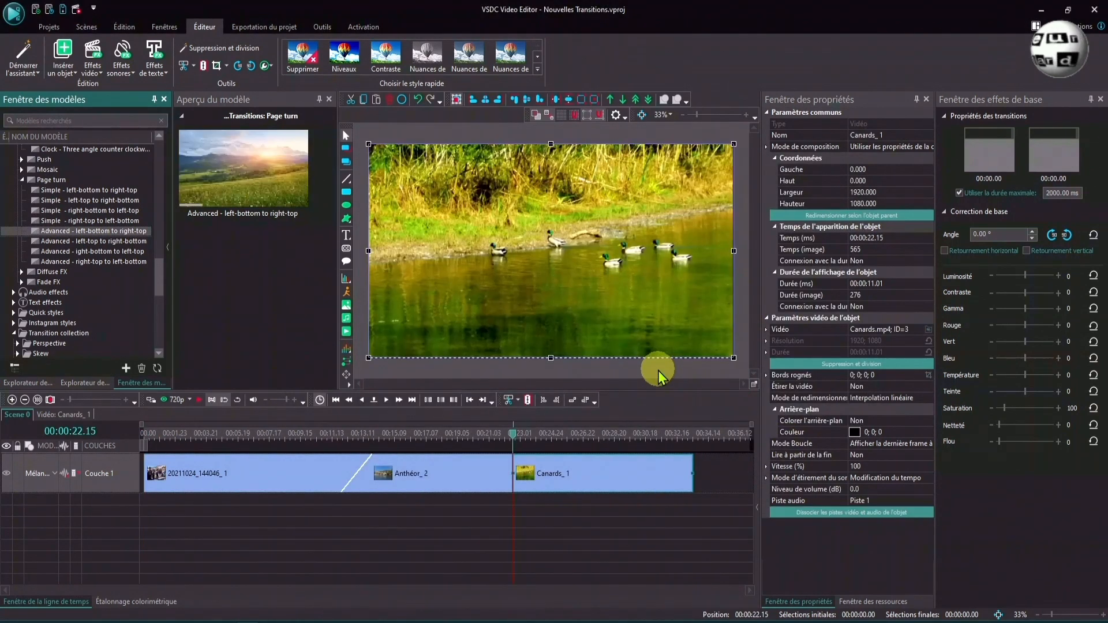
pyautogui.moveTo(634, 475); pyautogui.dragTo(527, 484)
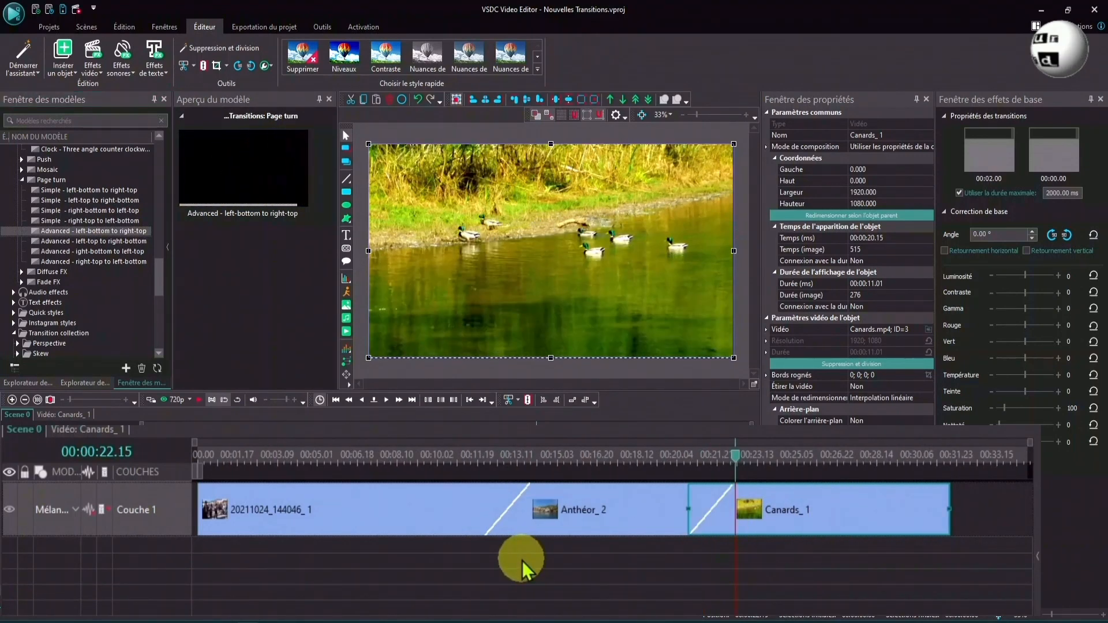
# Apply the Page turn template Advanced - left-bottom to right-top to the closing transitions of all three clips together, and check Anthéor_2 and Canards_1
pyautogui.click(396, 573)
pyautogui.click(437, 523)
pyautogui.moveTo(437, 522); pyautogui.dragTo(802, 508)
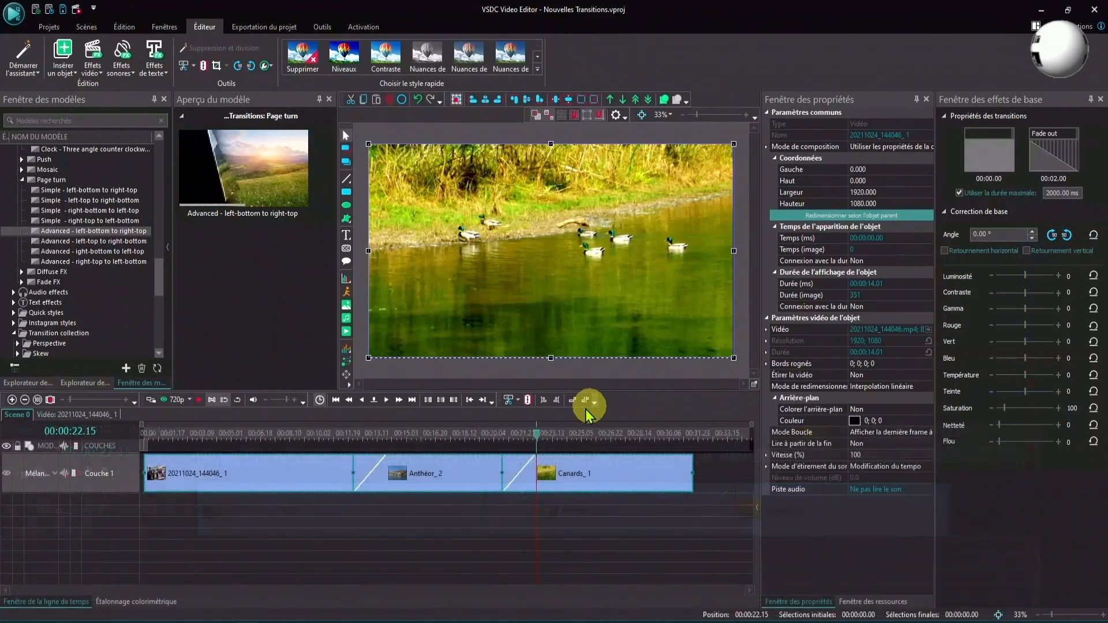
pyautogui.moveTo(163, 230); pyautogui.dragTo(513, 248)
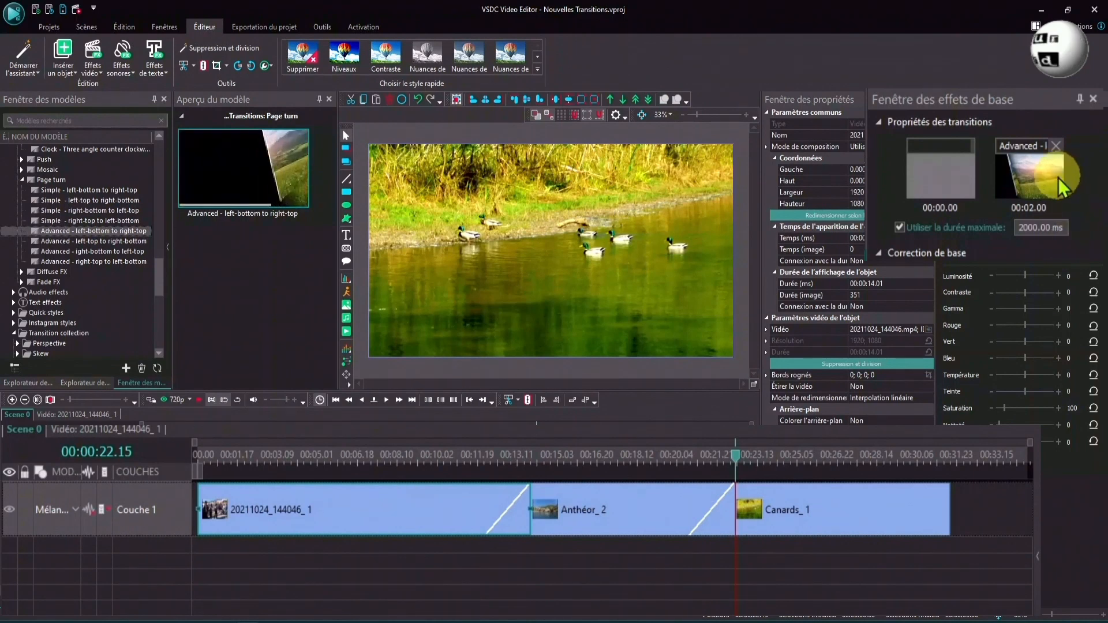
pyautogui.click(660, 512)
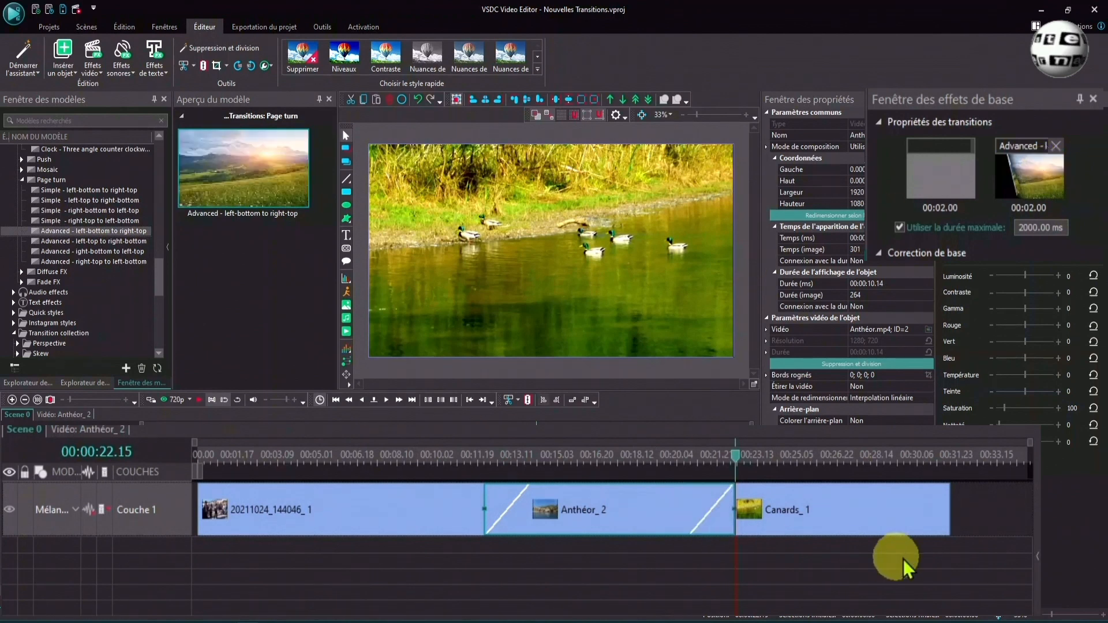
pyautogui.click(898, 514)
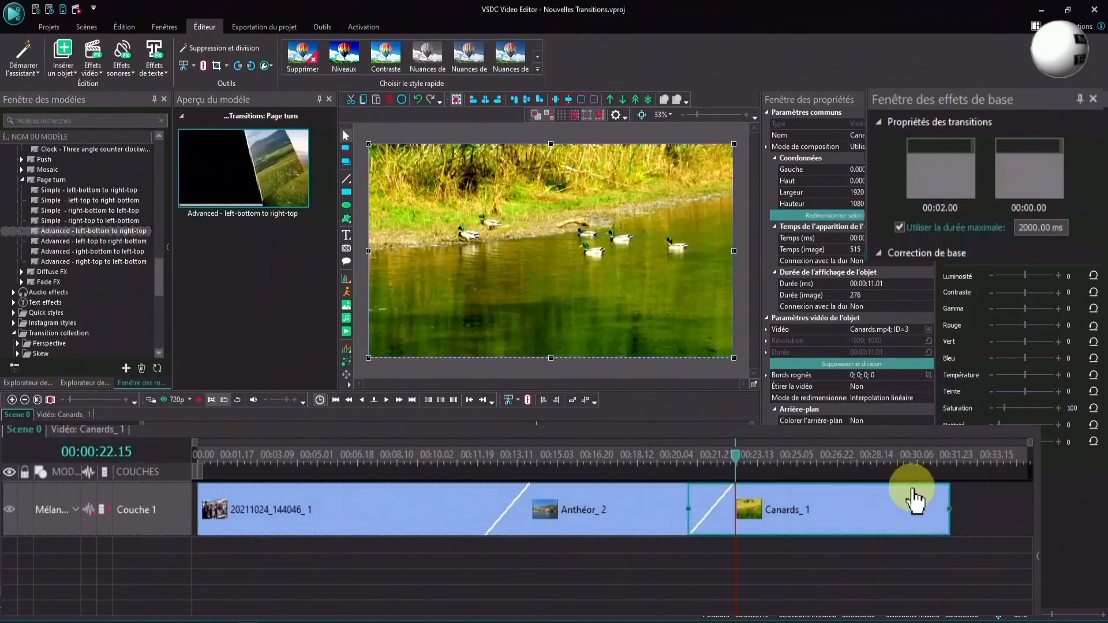
# Preview both page-turn transitions by playing the scene from 00:00:11.15 until Canards_1 is fully shown
pyautogui.click(475, 455)
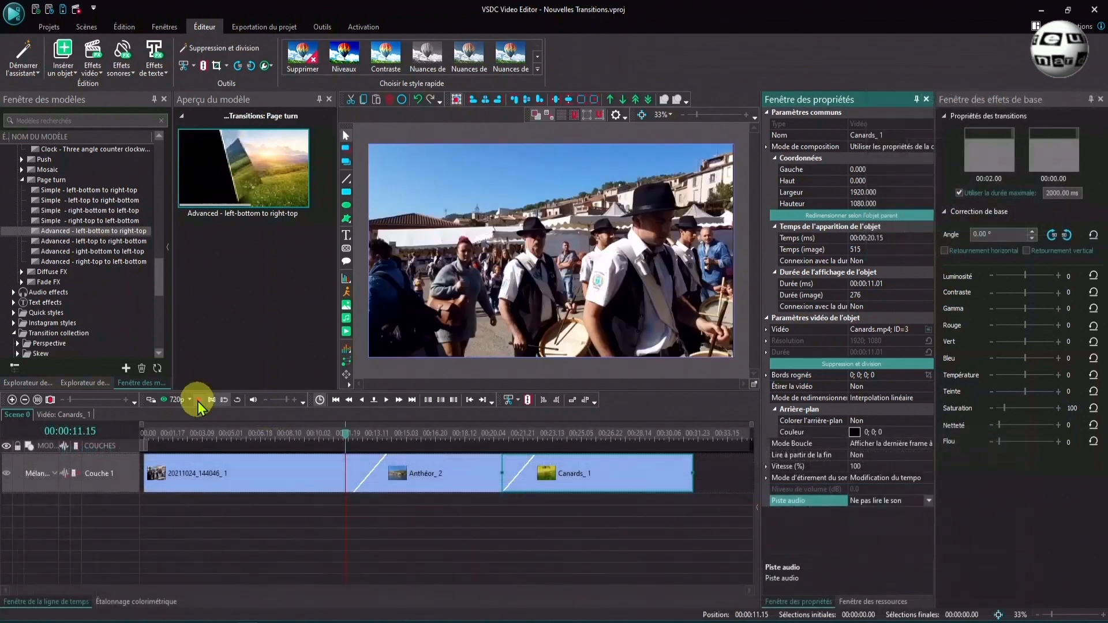
pyautogui.click(198, 401)
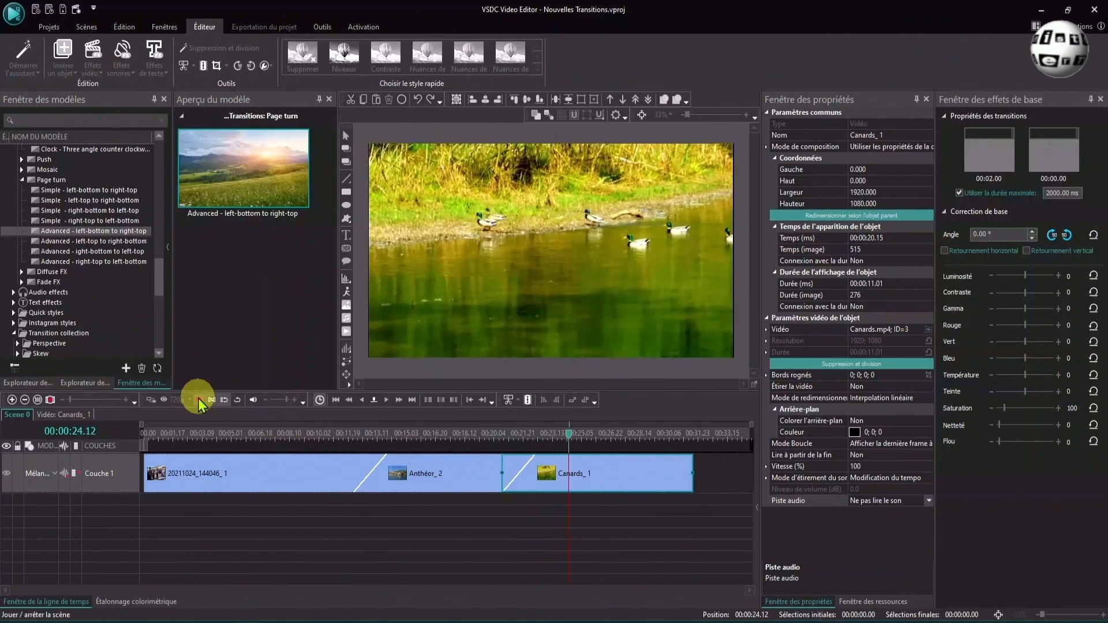
pyautogui.click(199, 399)
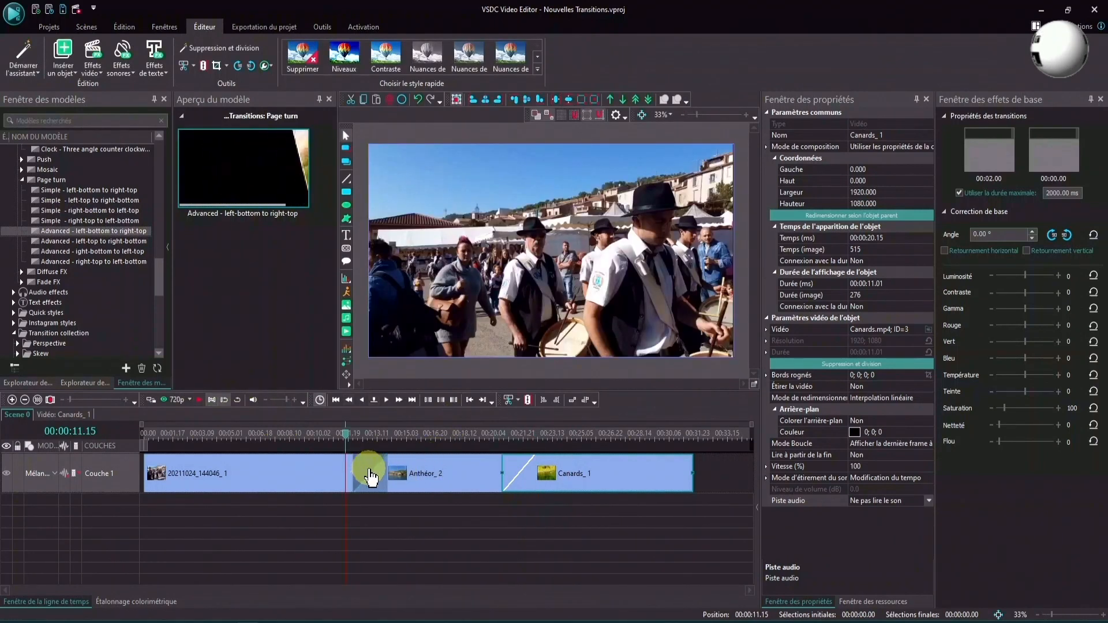